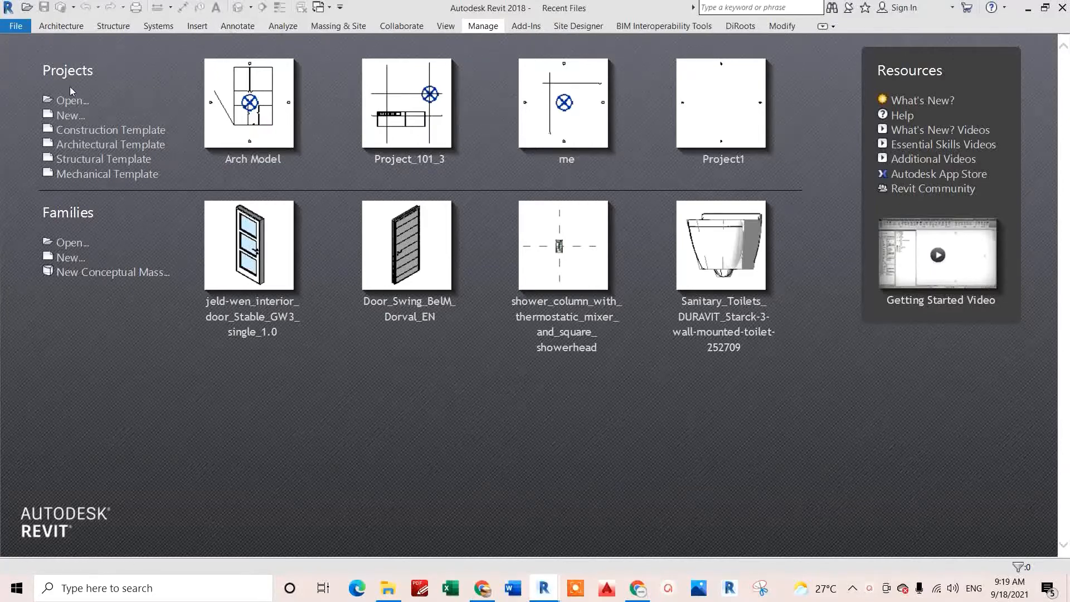
- Start a project from the Architectural Template and draw a rectangle of Generic - 200mm walls on Level 1, about 23000 by 34000 mm
{"action": "left_click", "coordinate": [117, 146]}
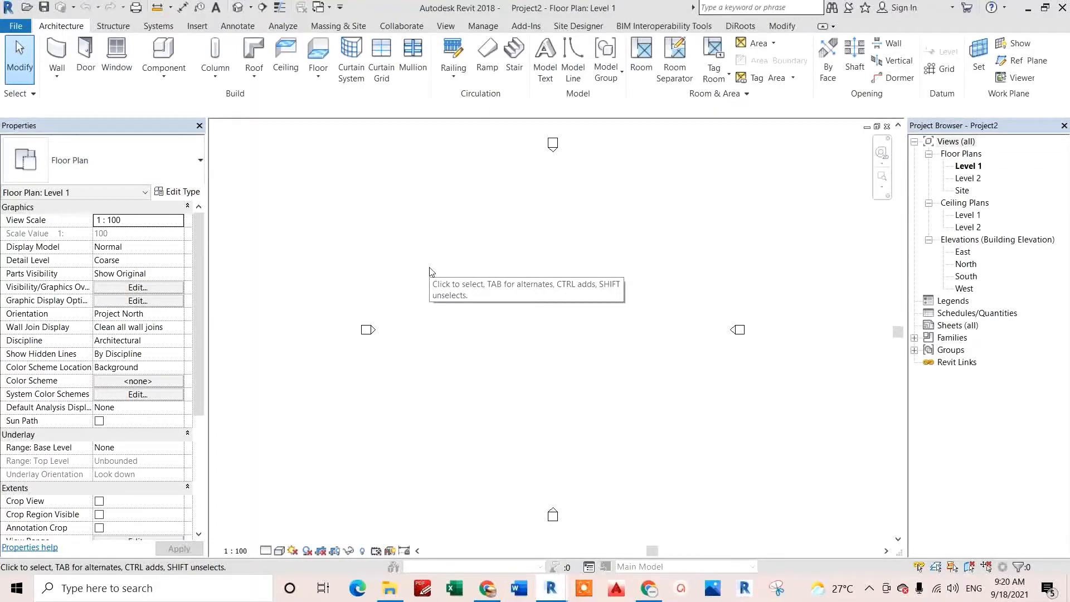
{"action": "left_click", "coordinate": [57, 51]}
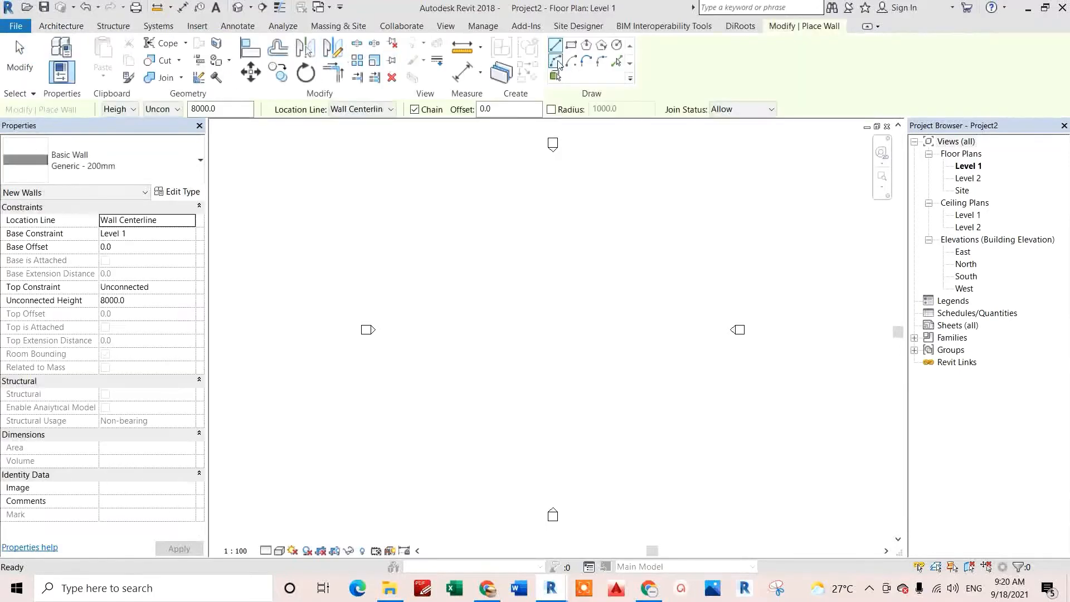
{"action": "left_click", "coordinate": [571, 44]}
{"action": "left_click", "coordinate": [494, 202]}
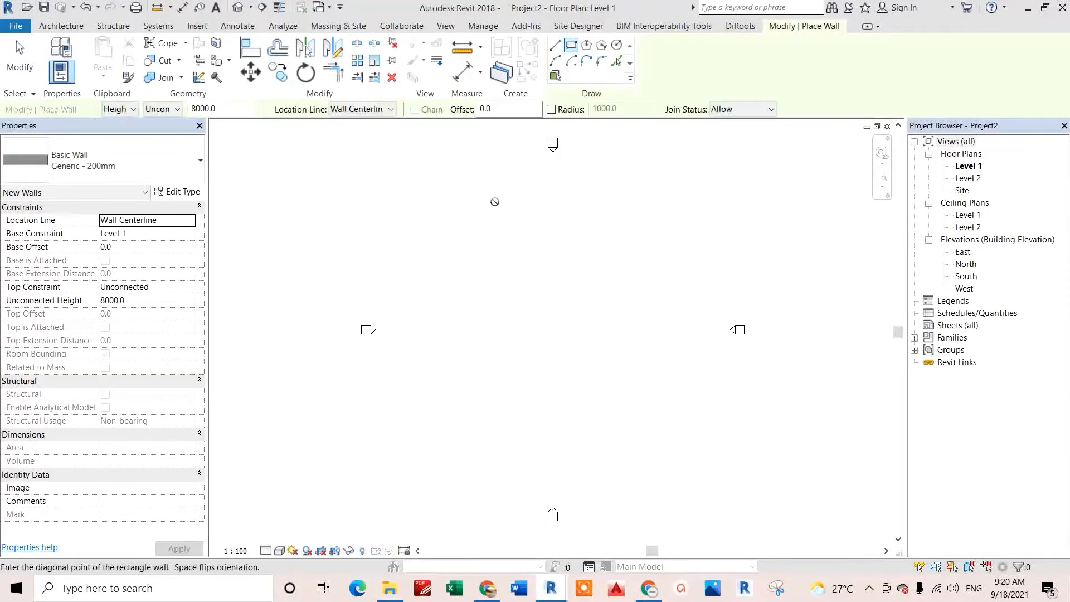
{"action": "left_click", "coordinate": [652, 429]}
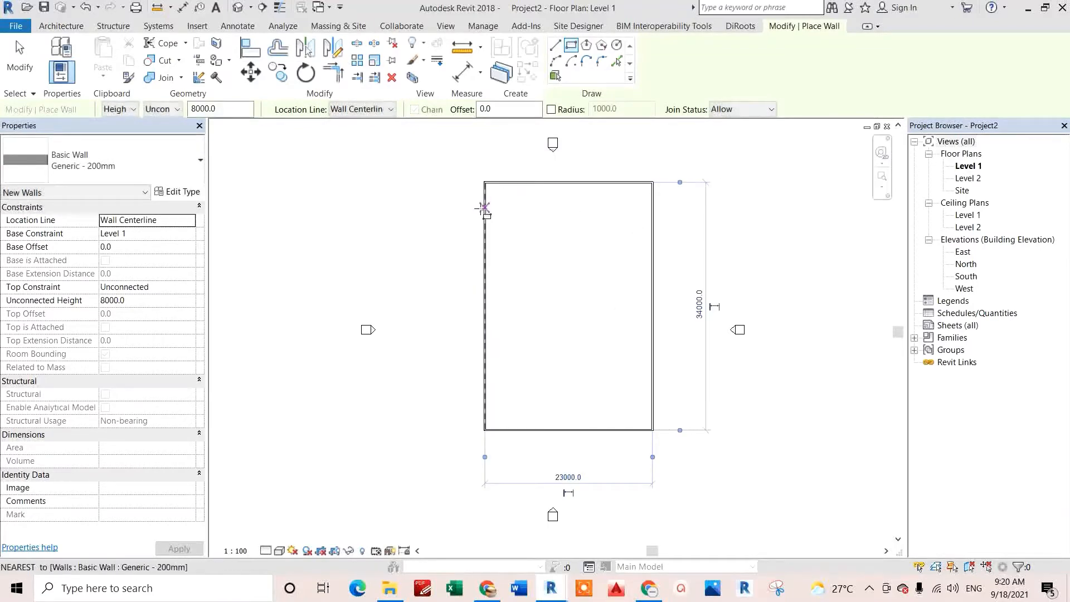
{"action": "key", "text": "Escape"}
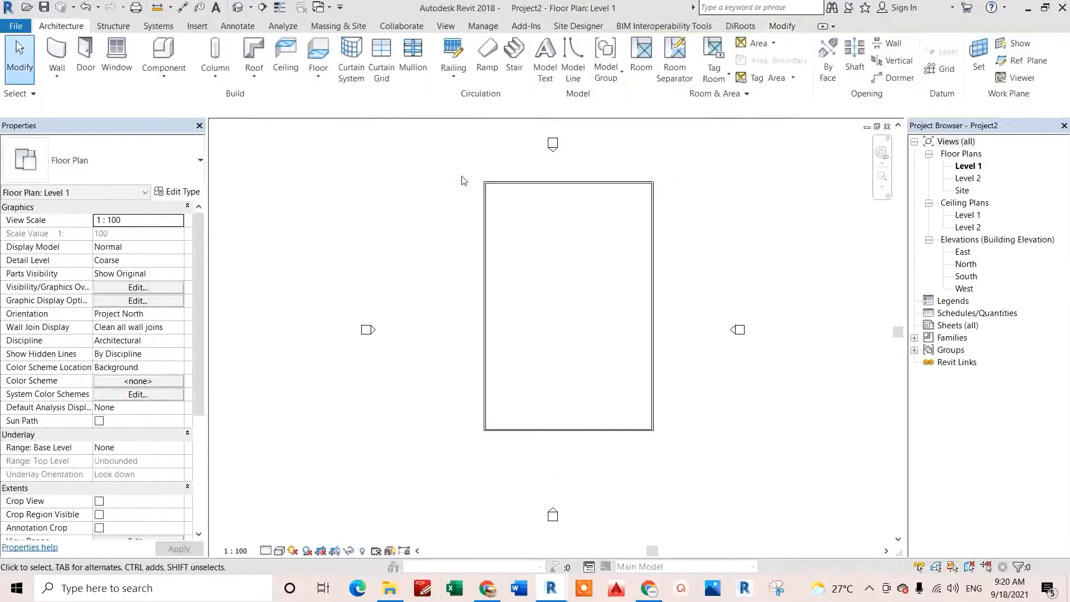
- Set the top constraint of all four walls to Up to level: Level 2
{"action": "left_click_drag", "start_coordinate": [466, 170], "coordinate": [694, 455]}
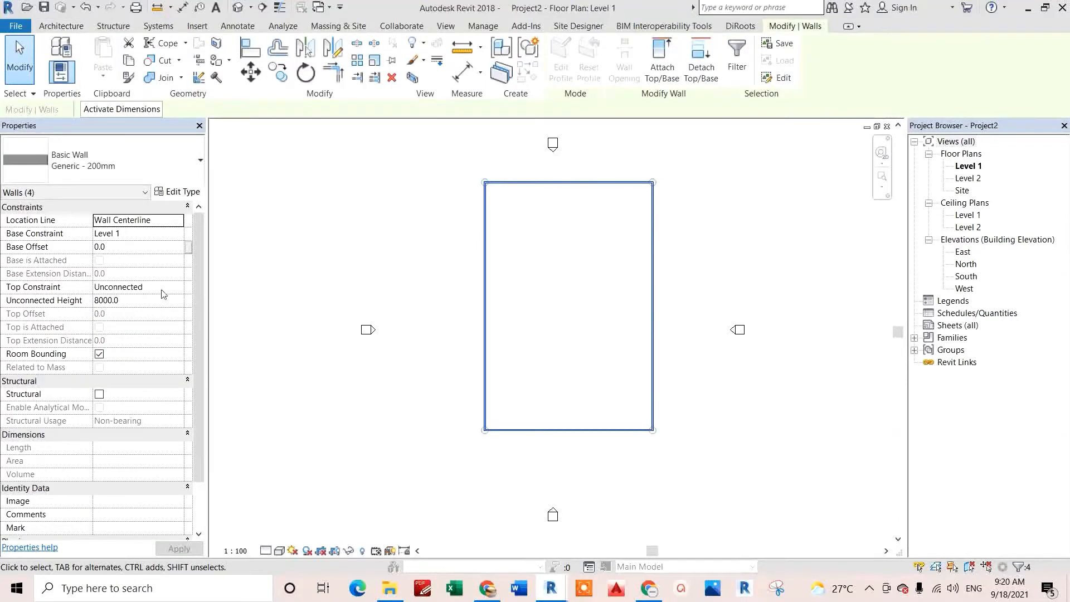
{"action": "left_click", "coordinate": [178, 291]}
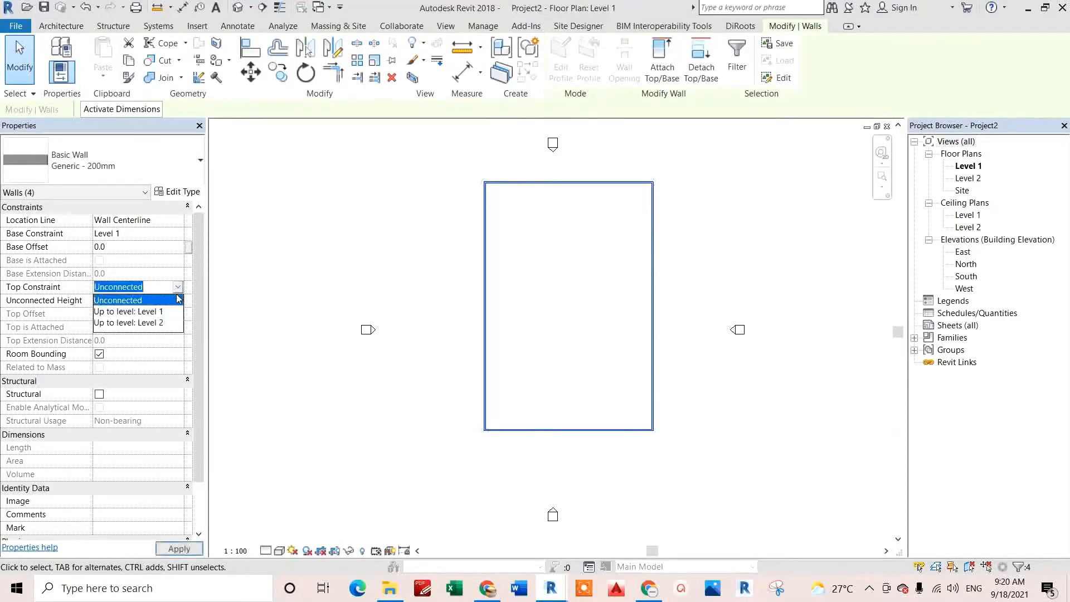
{"action": "left_click", "coordinate": [139, 323]}
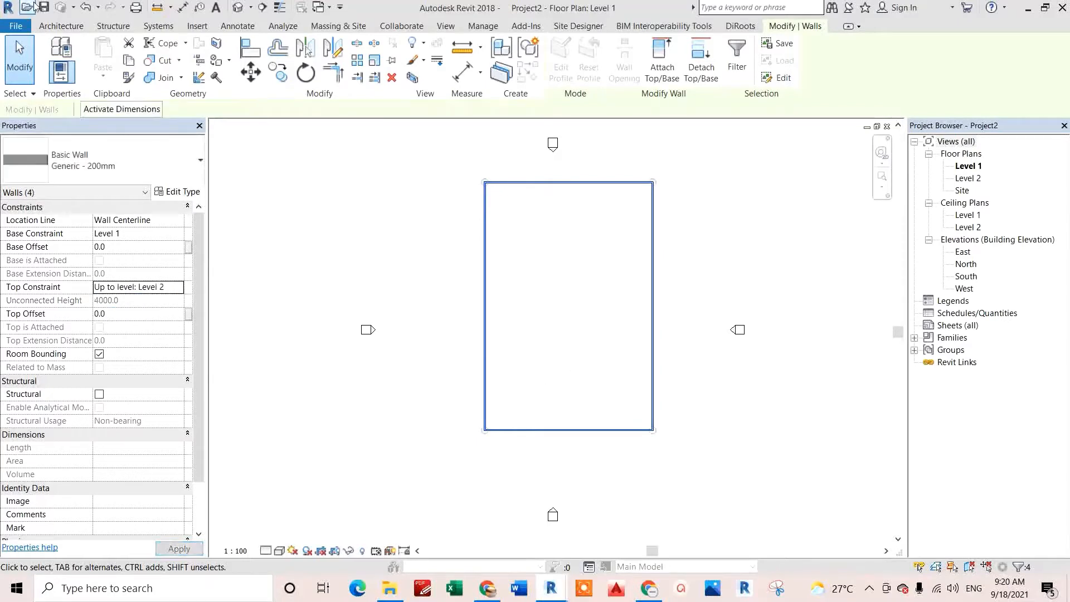
- Create a Generic Floor - 400mm on Level 1 with a rectangular boundary running between opposite outer corners of the walls
{"action": "left_click", "coordinate": [58, 26]}
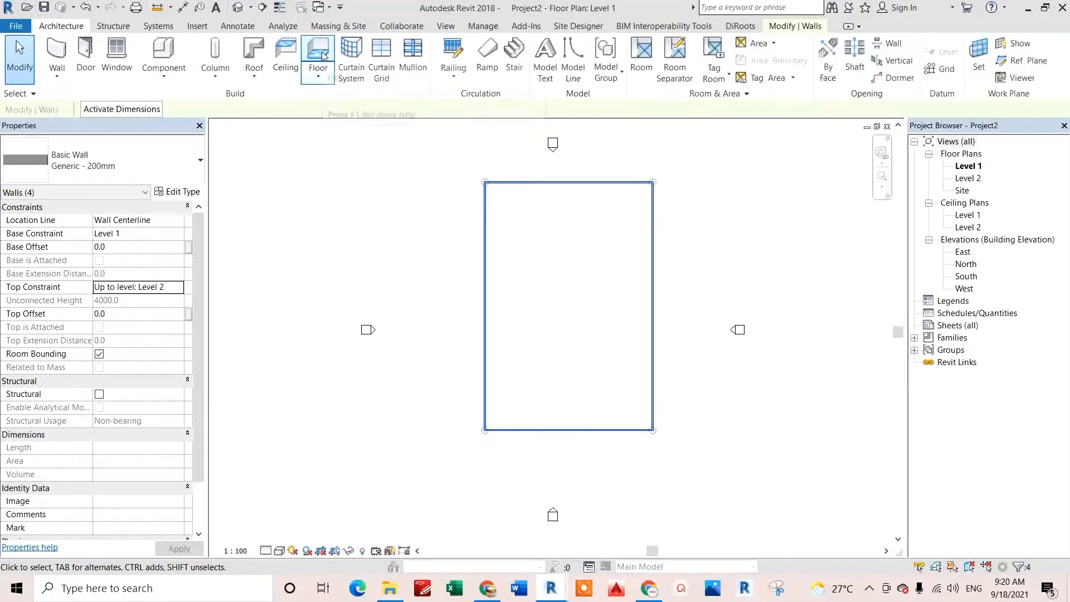
{"action": "left_click", "coordinate": [322, 55]}
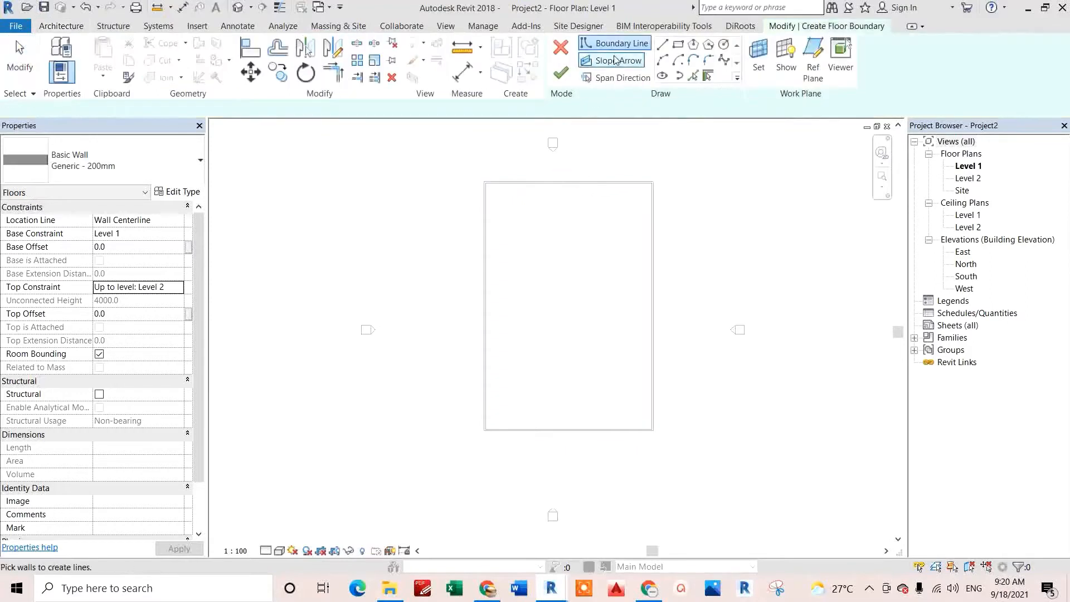
{"action": "left_click", "coordinate": [662, 44]}
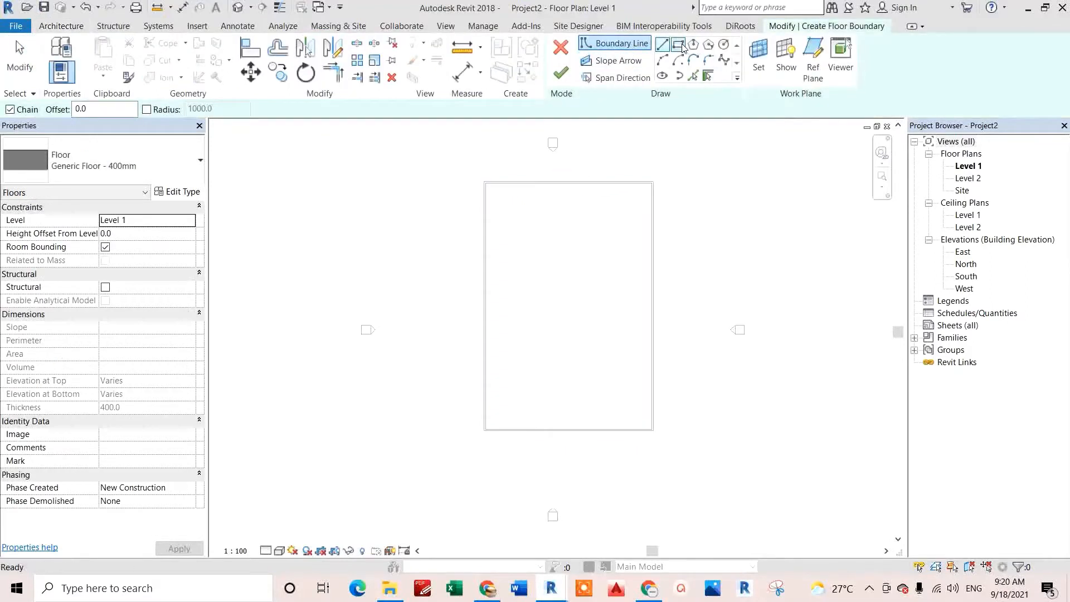
{"action": "left_click", "coordinate": [677, 44]}
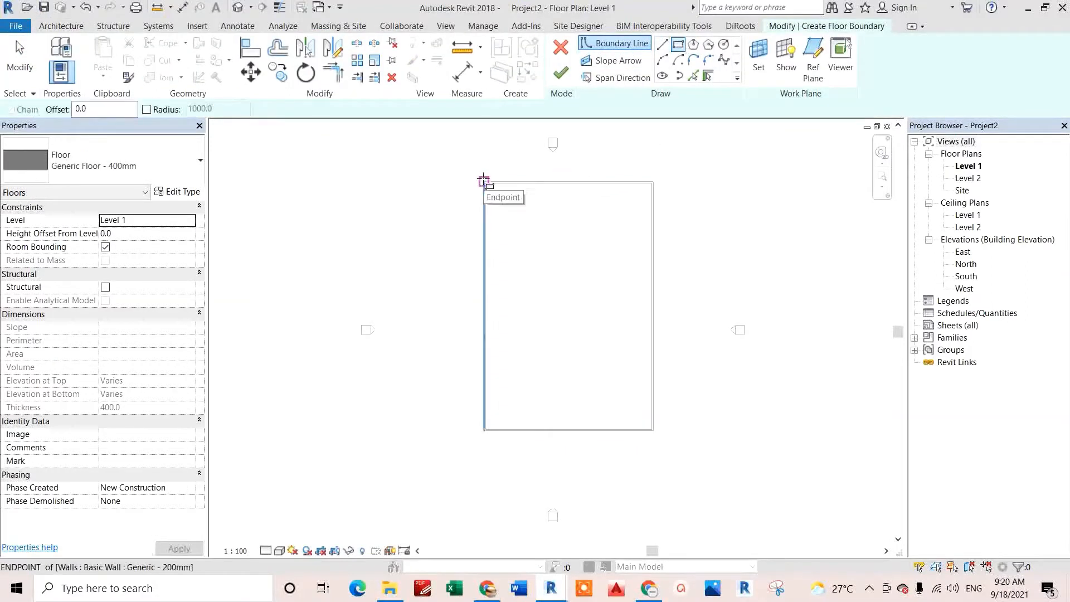
{"action": "left_click", "coordinate": [483, 179]}
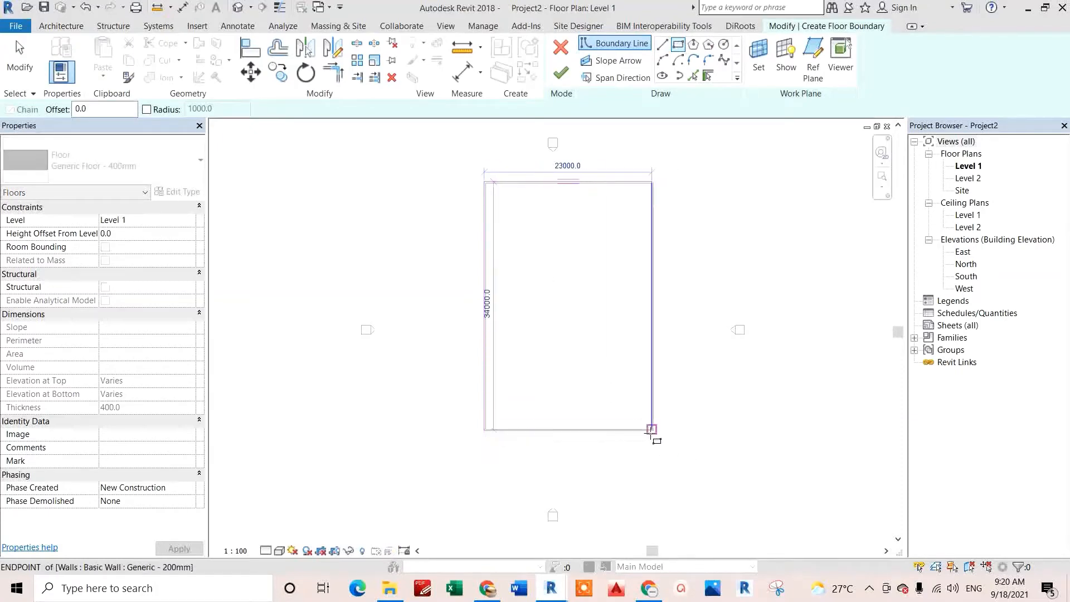
{"action": "left_click", "coordinate": [653, 431]}
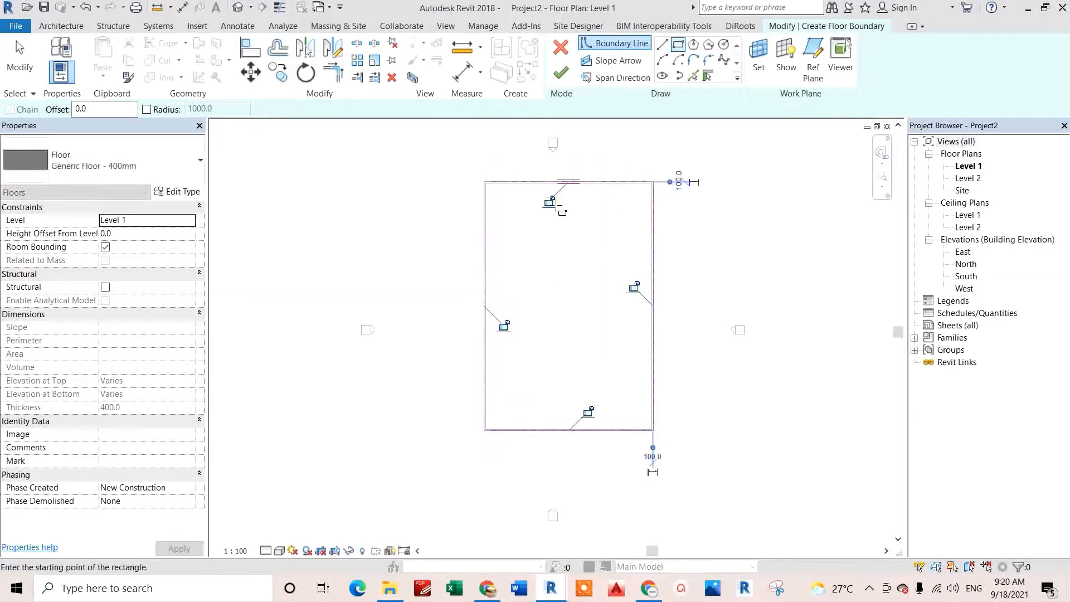
{"action": "left_click", "coordinate": [561, 72]}
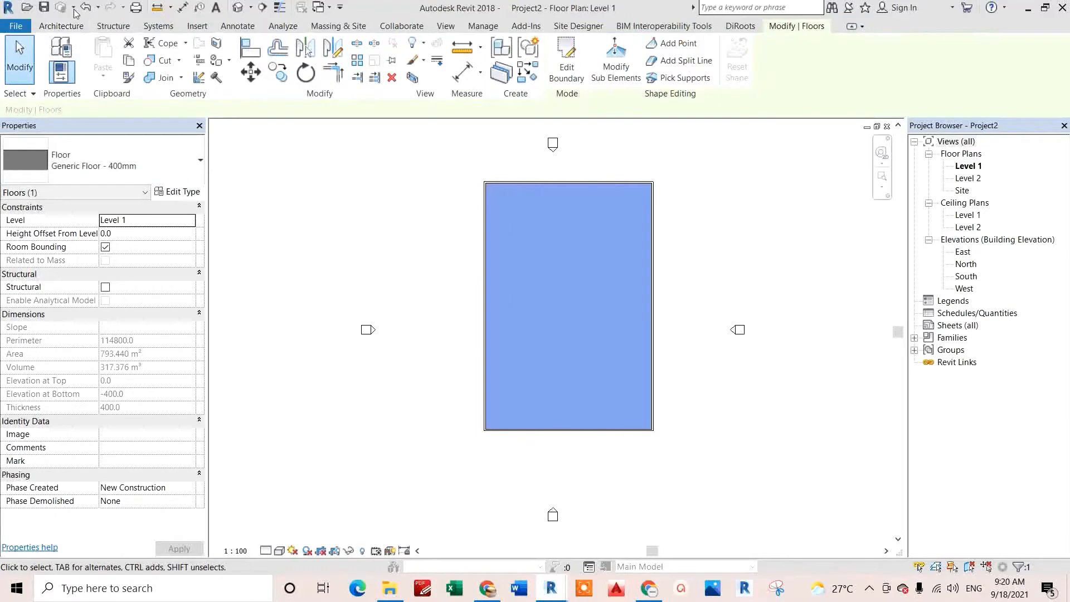
- Create a Generic Roof - 300mm by footprint on Level 2, with a rectangular slope-defining boundary snapped to opposite wall corners
{"action": "left_click", "coordinate": [62, 26]}
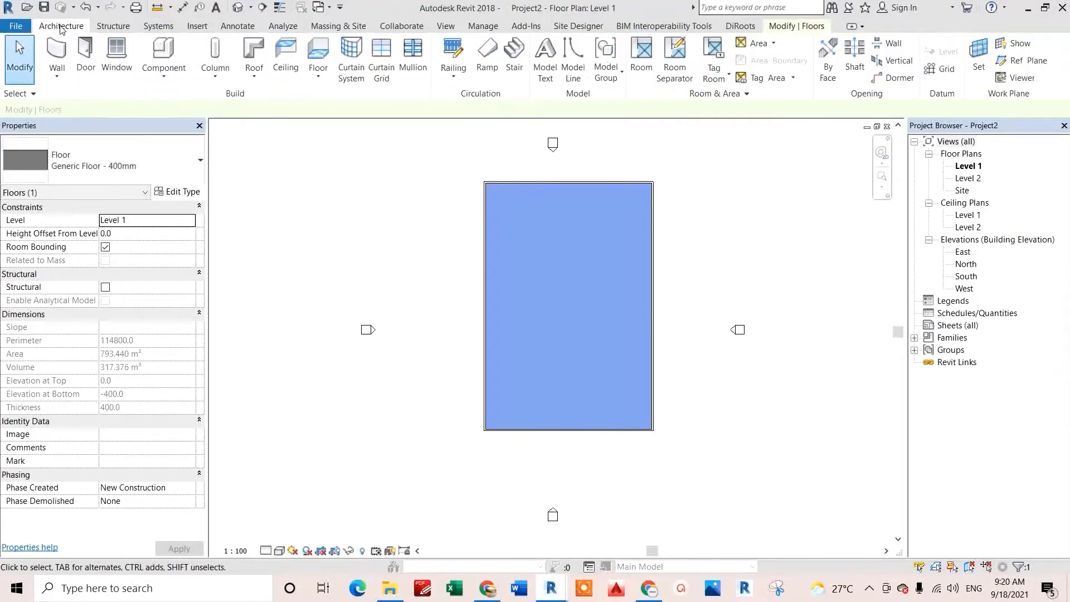
{"action": "left_click", "coordinate": [256, 59]}
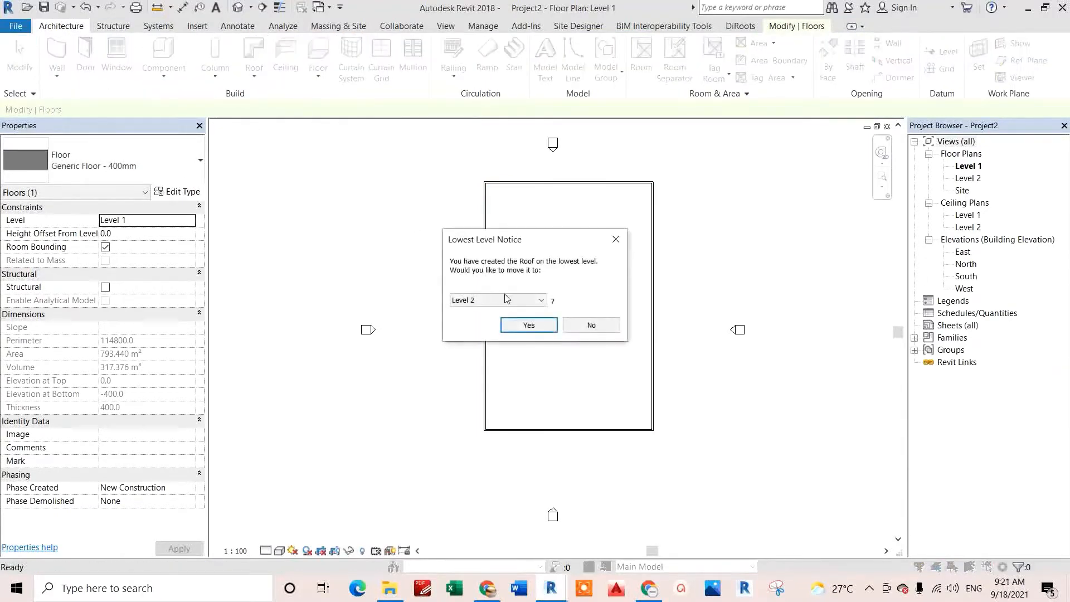
{"action": "left_click", "coordinate": [528, 323]}
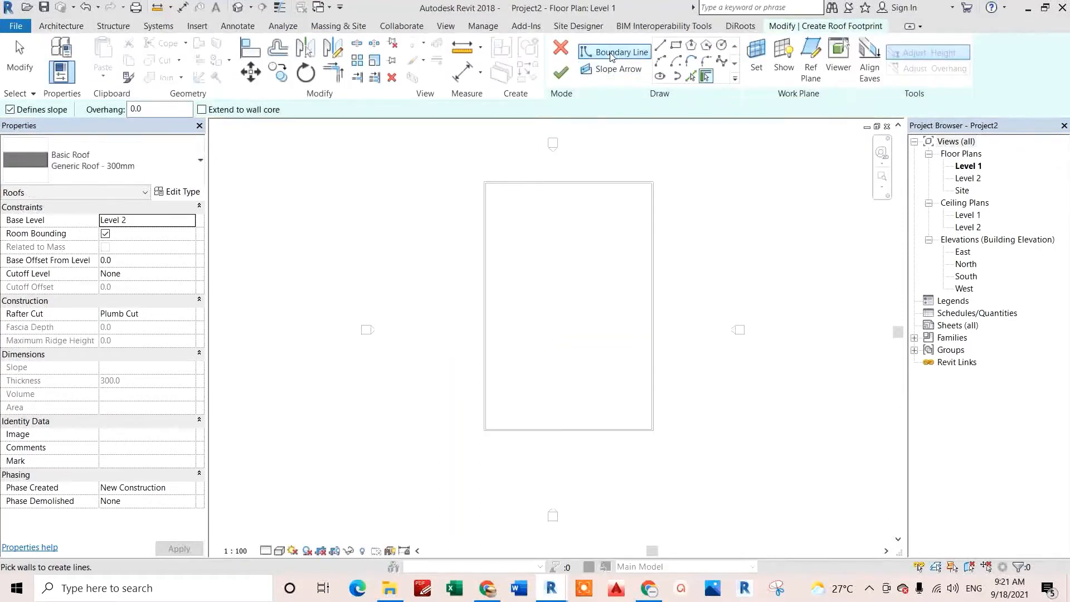
{"action": "left_click", "coordinate": [676, 45]}
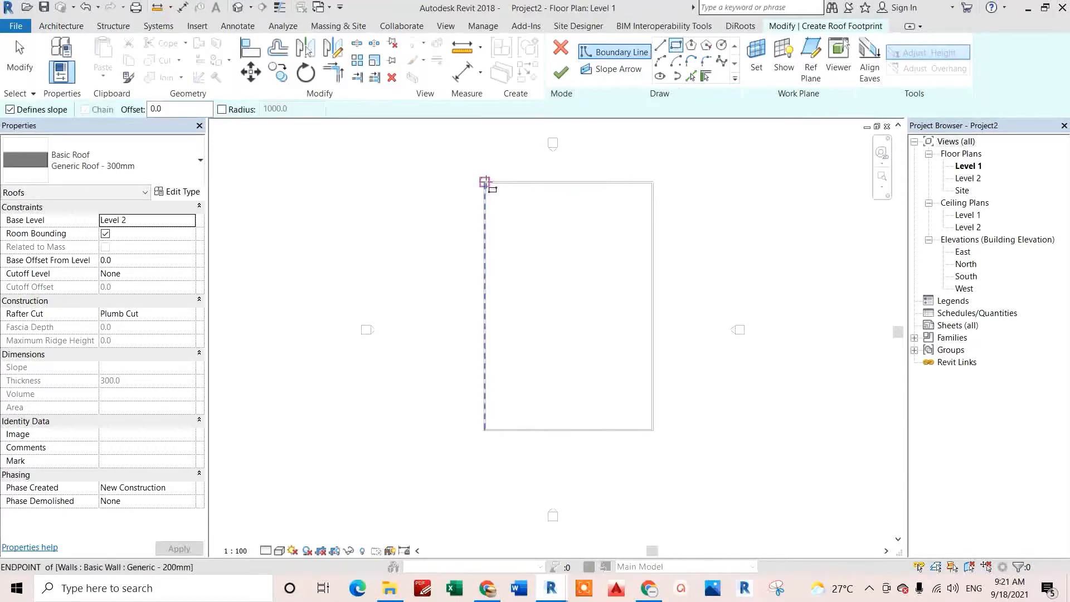
{"action": "left_click", "coordinate": [484, 181]}
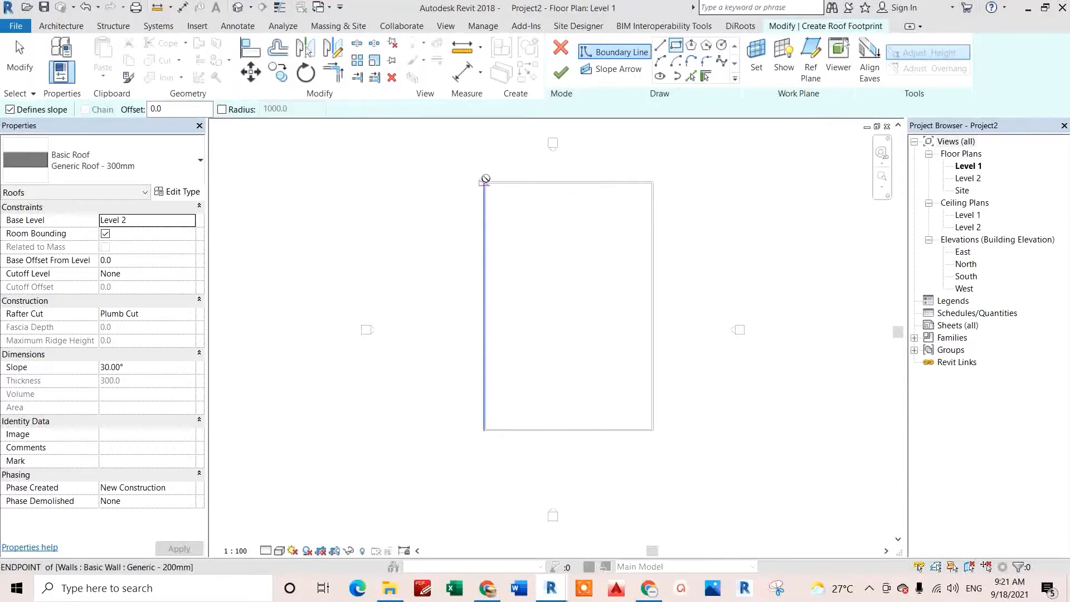
{"action": "left_click", "coordinate": [653, 431]}
{"action": "left_click", "coordinate": [653, 430]}
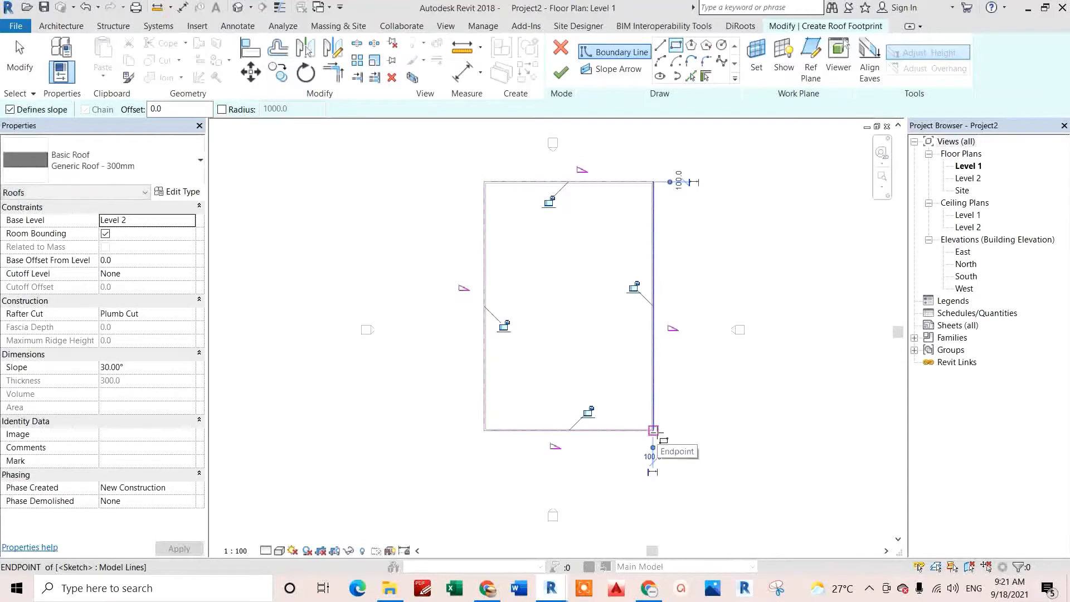
{"action": "left_click", "coordinate": [560, 73]}
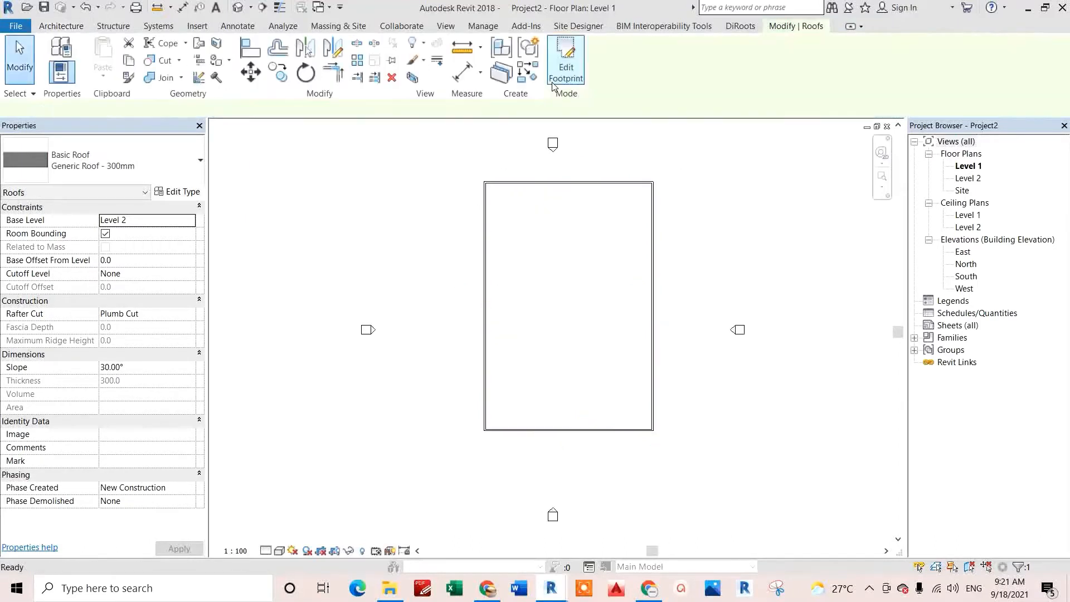
- Open the default 3D view and set it to Fine detail level with a shaded visual style
{"action": "left_click", "coordinate": [238, 7]}
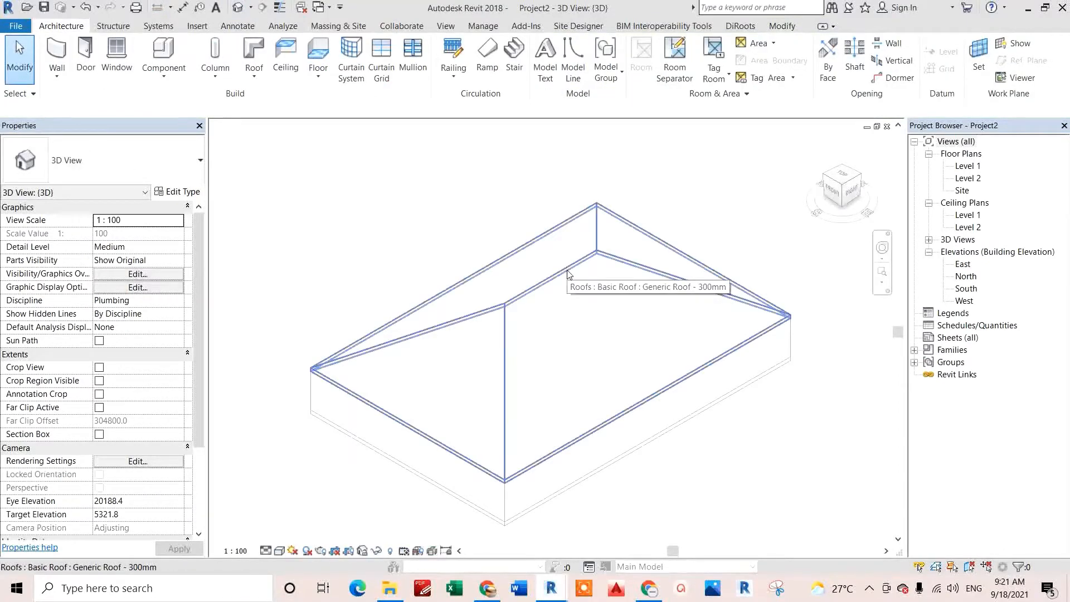
{"action": "key", "text": "f"}
{"action": "key", "text": "f"}
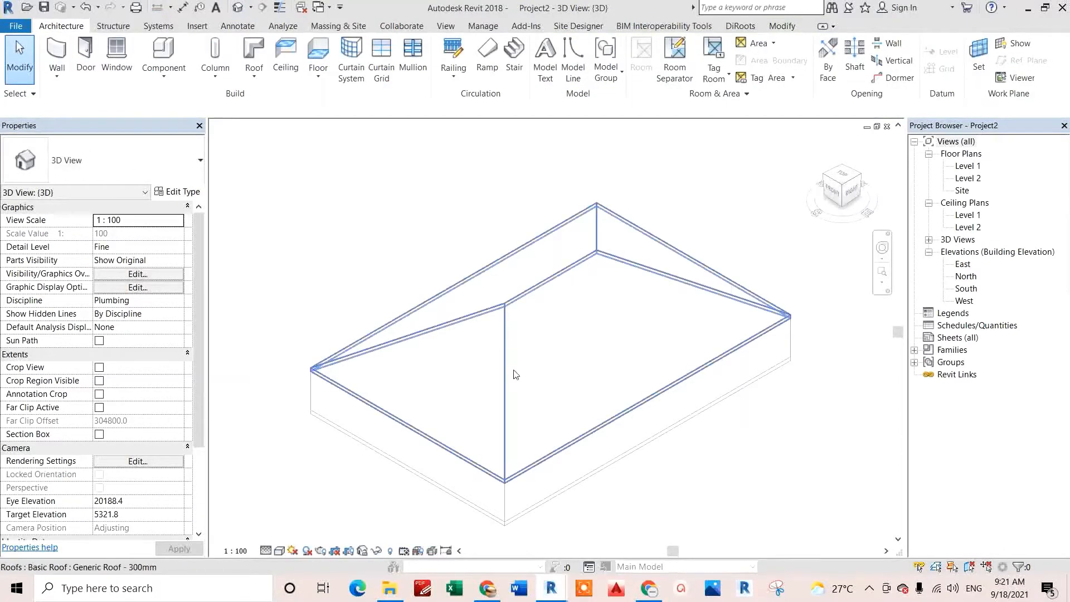
{"action": "left_click", "coordinate": [271, 549]}
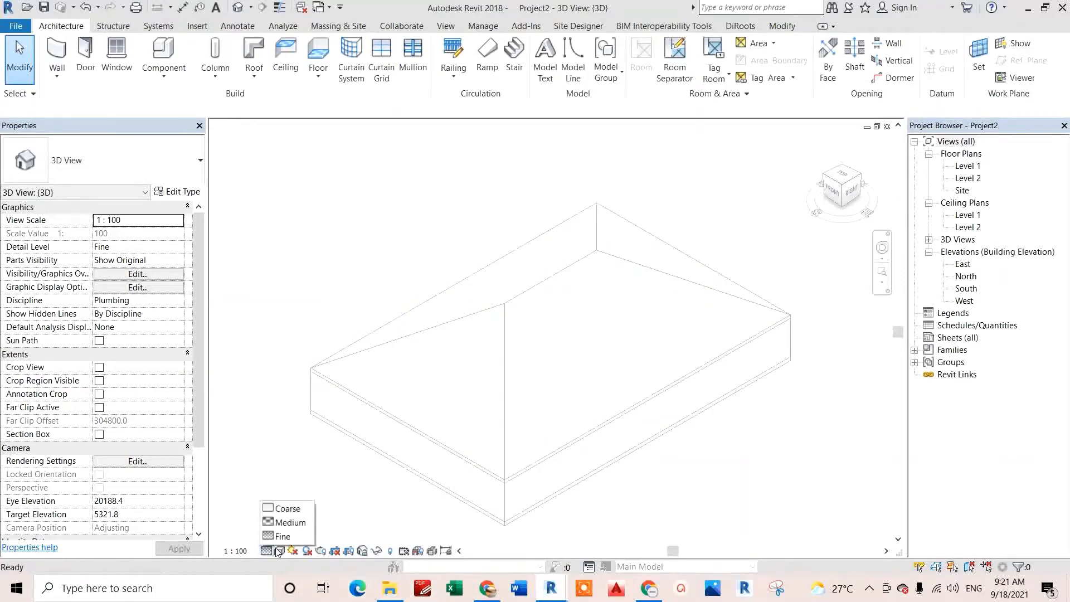
{"action": "left_click", "coordinate": [281, 551]}
{"action": "left_click", "coordinate": [315, 496]}
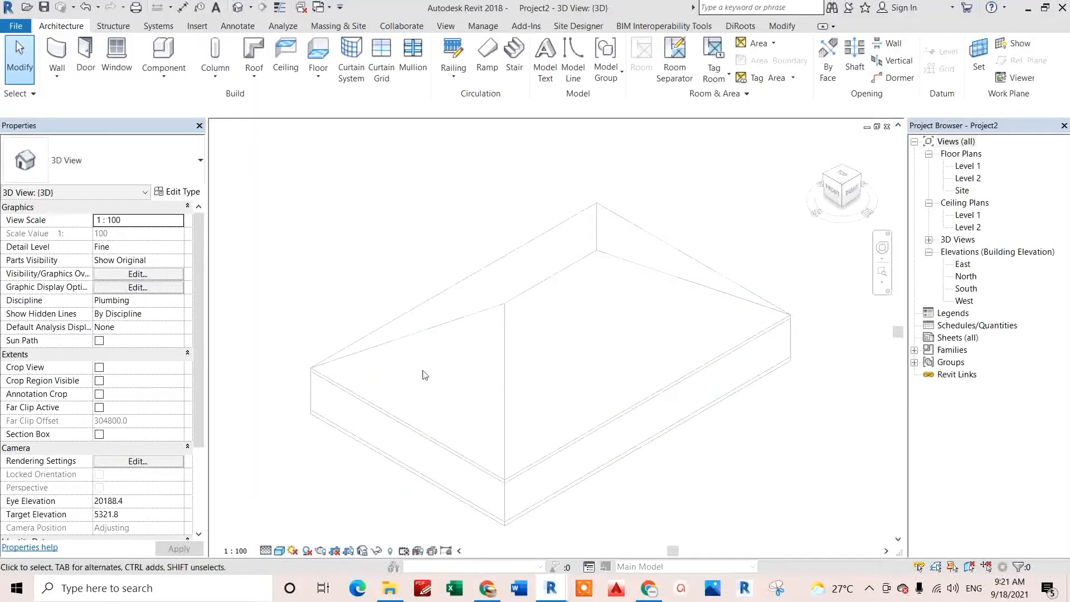
- Change the 3D view's discipline to Coordination and view the model from the top-front-right corner
{"action": "left_click", "coordinate": [176, 304]}
{"action": "left_click", "coordinate": [177, 304]}
{"action": "left_click", "coordinate": [133, 370]}
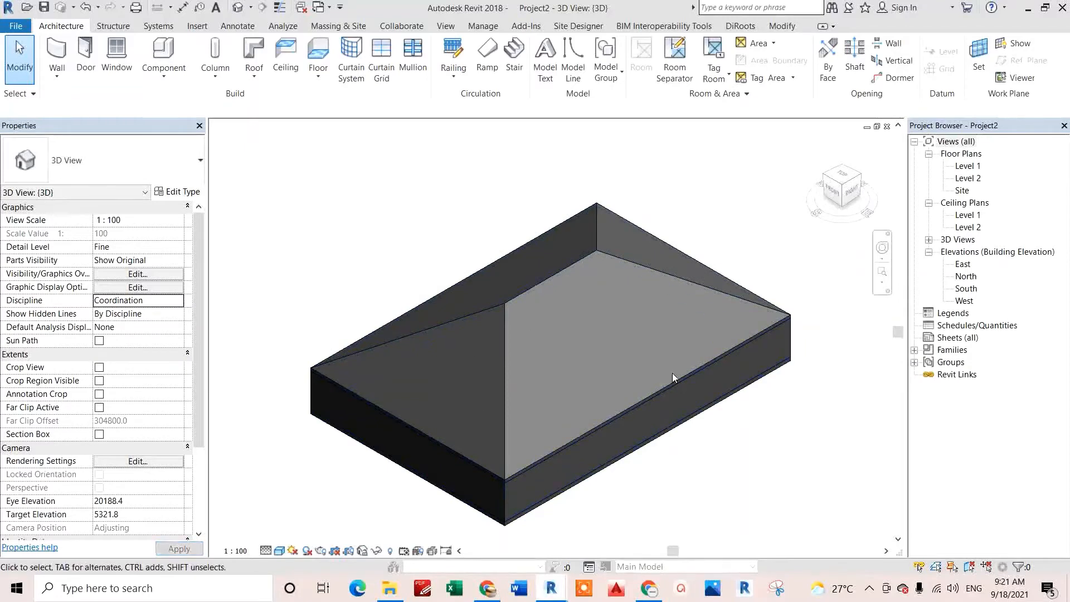
{"action": "left_click", "coordinate": [845, 186]}
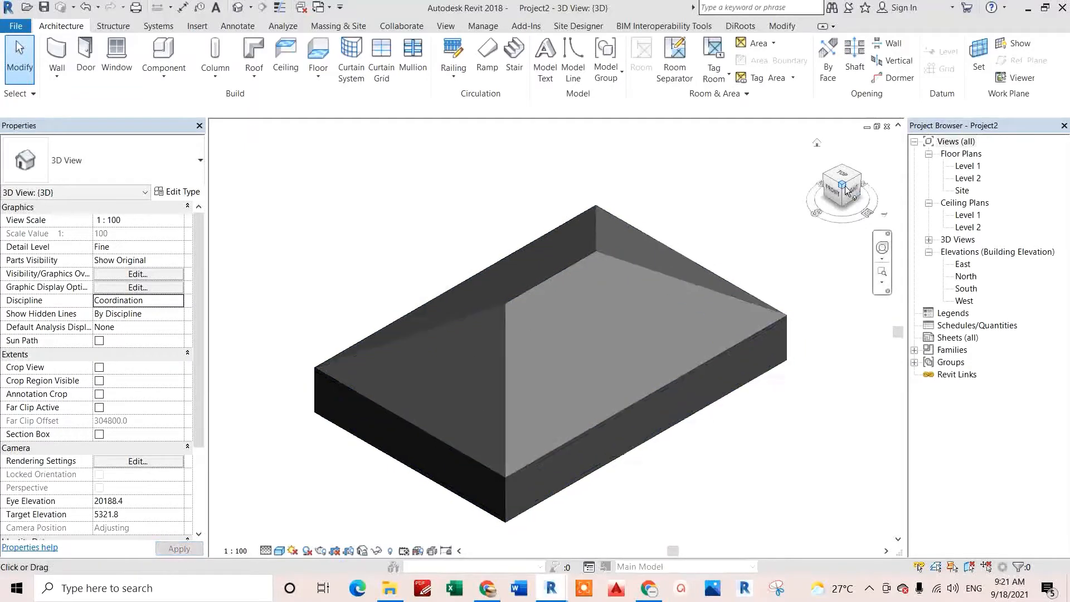
- In the Level 1 floor plan, place an automatic 600 x 1200mm grid ceiling within the walls at a 2600 mm height offset
{"action": "double_click", "coordinate": [967, 166]}
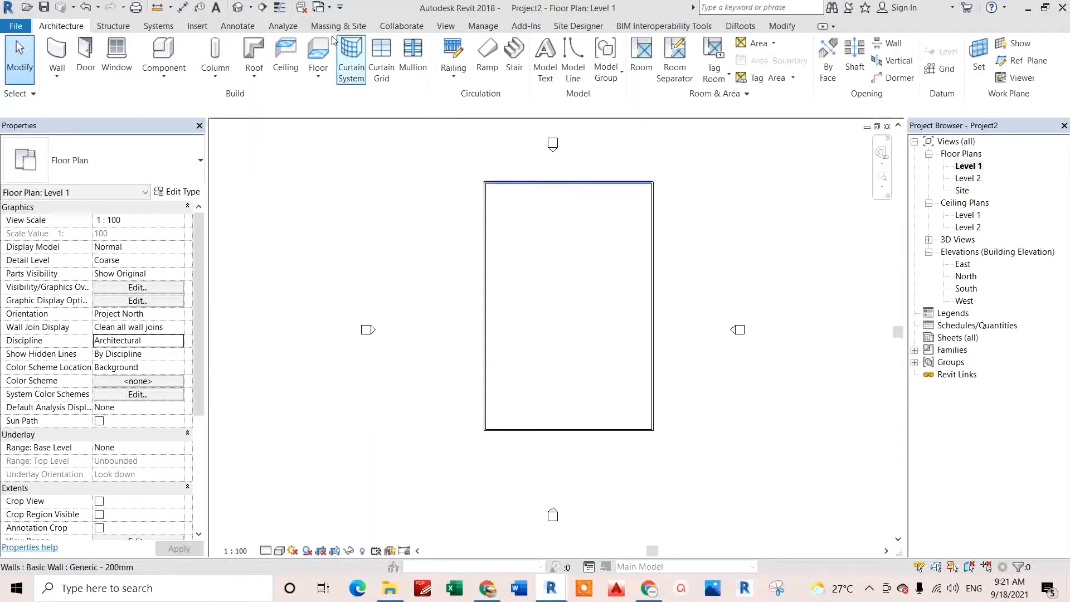
{"action": "left_click", "coordinate": [286, 55]}
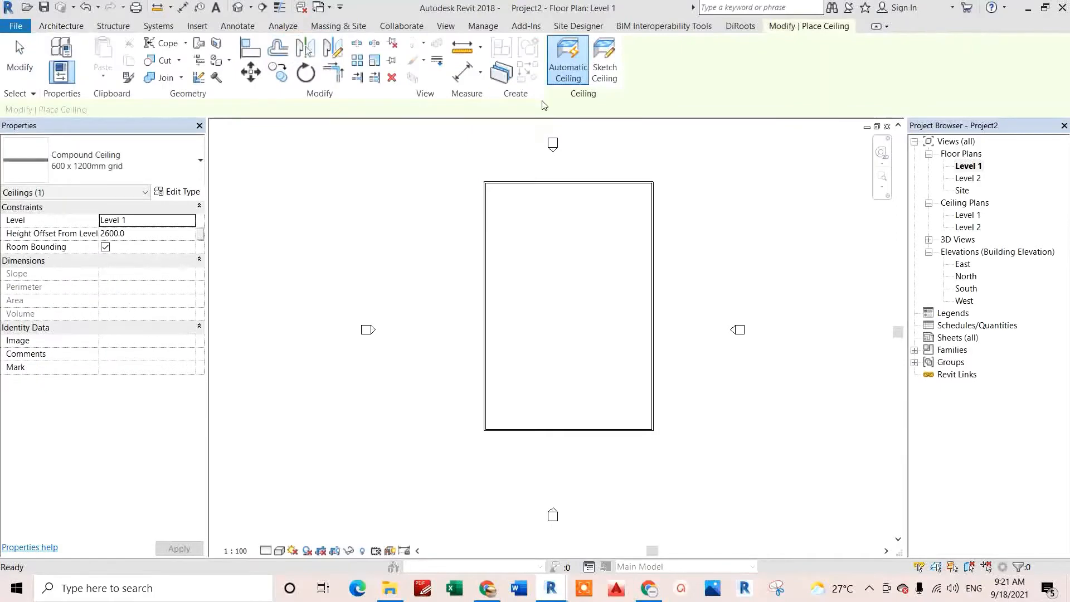
{"action": "left_click", "coordinate": [531, 209]}
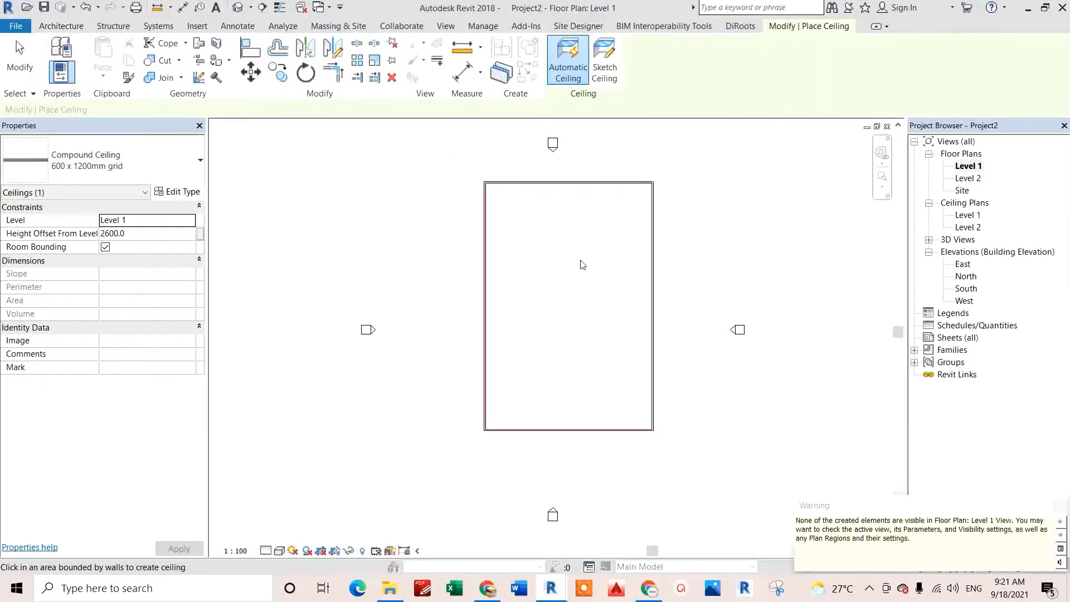
{"action": "key", "text": "Escape"}
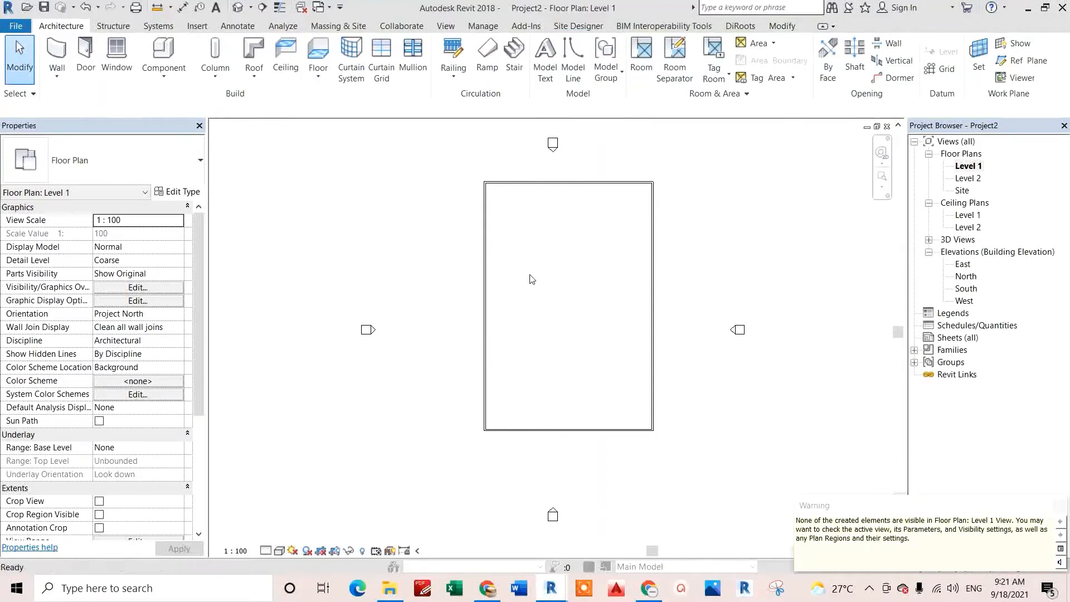
- Make the Project Base Point under the Site category visible in the Level 1 floor plan's Visibility/Graphic Overrides
{"action": "key", "text": "v"}
{"action": "key", "text": "g"}
{"action": "left_click", "coordinate": [356, 291]}
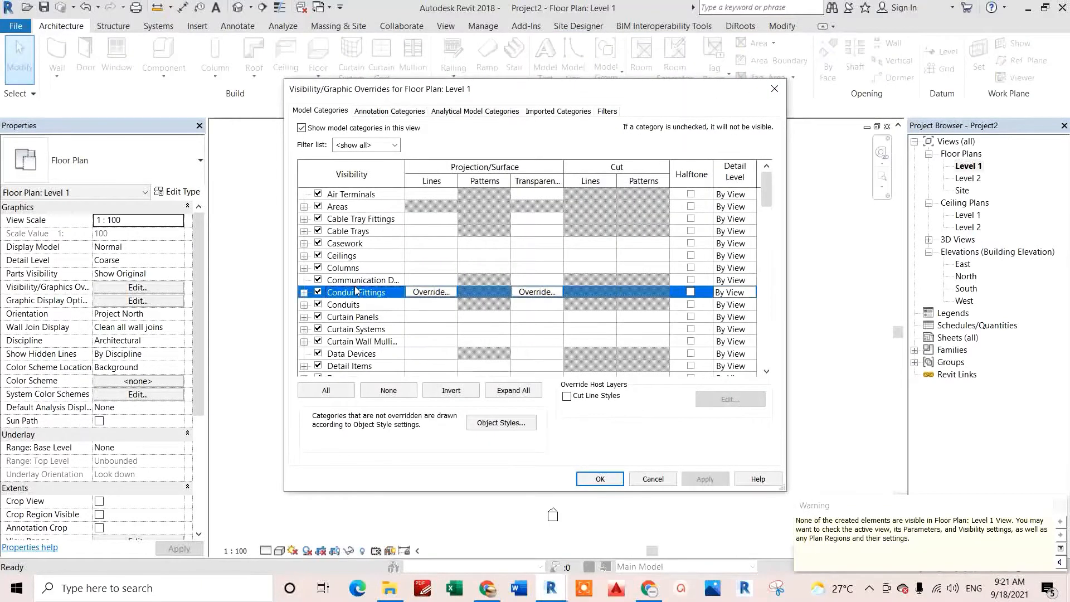
{"action": "key", "text": "s"}
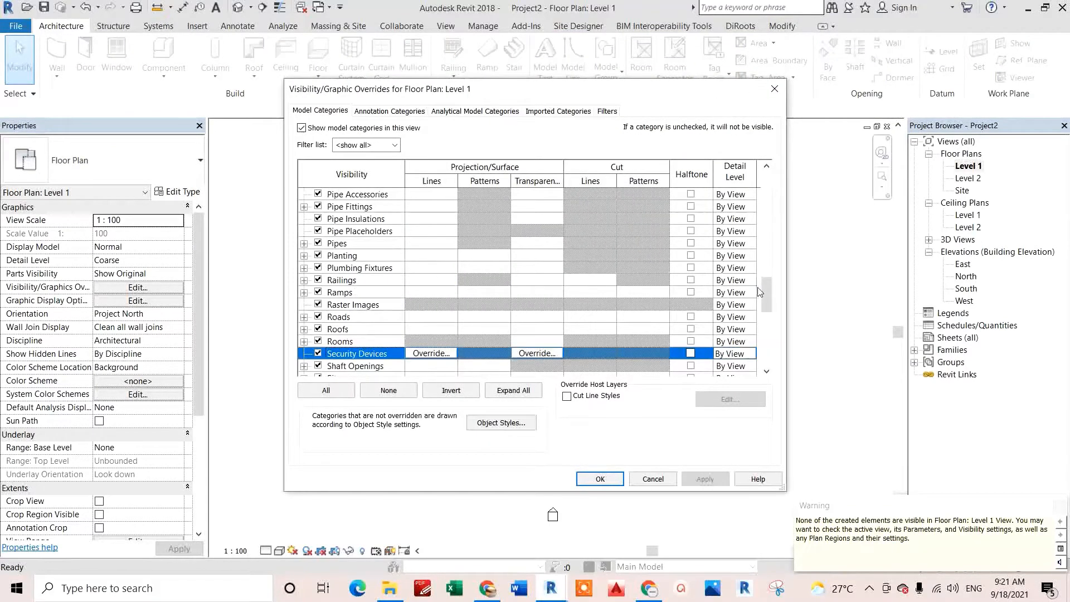
{"action": "left_click_drag", "start_coordinate": [764, 289], "coordinate": [761, 315]}
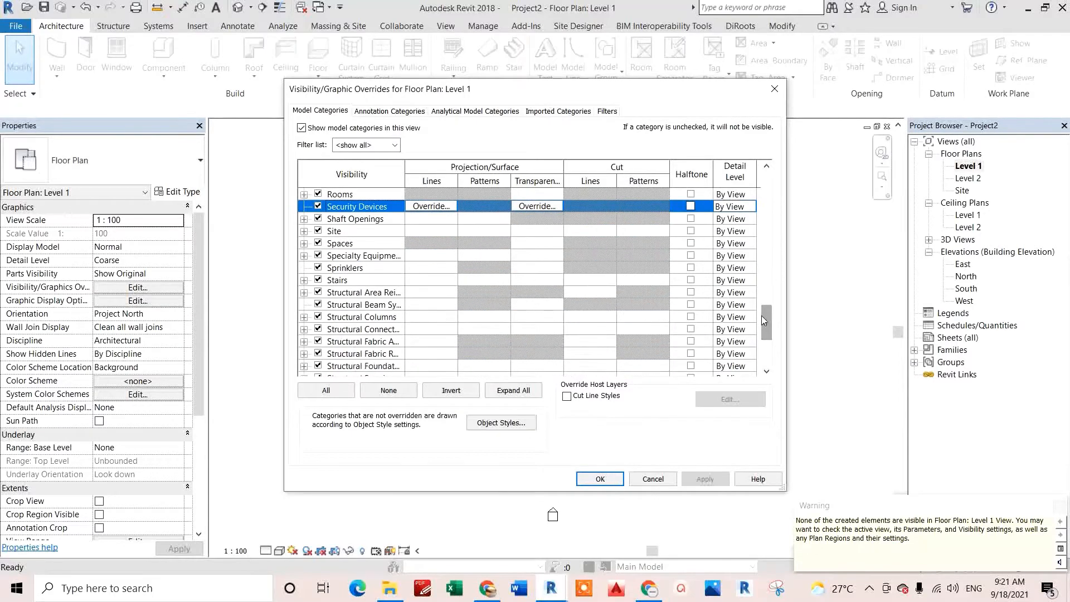
{"action": "left_click", "coordinate": [304, 231]}
{"action": "left_click", "coordinate": [336, 283]}
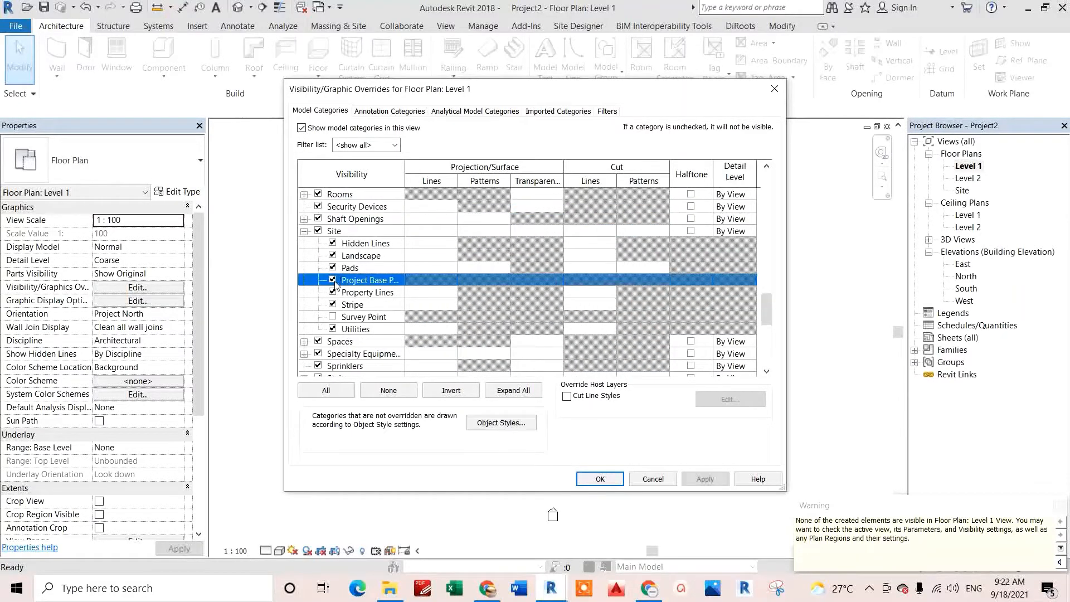
{"action": "left_click", "coordinate": [599, 479]}
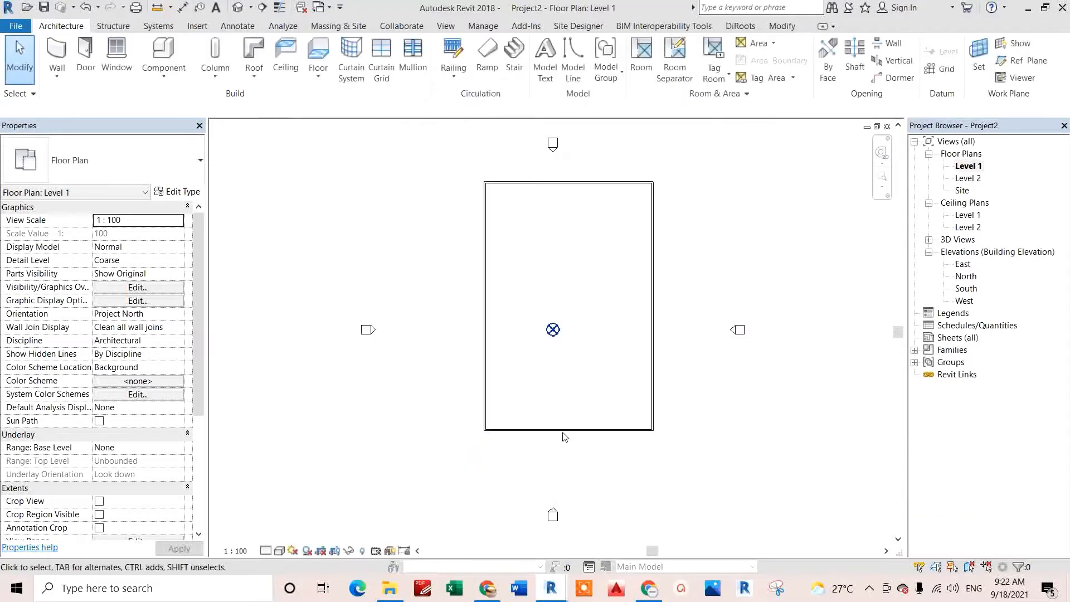
- Set the project base point's N/S coordinate to 2600000 and its E/W coordinate to 150000
{"action": "left_click", "coordinate": [557, 332]}
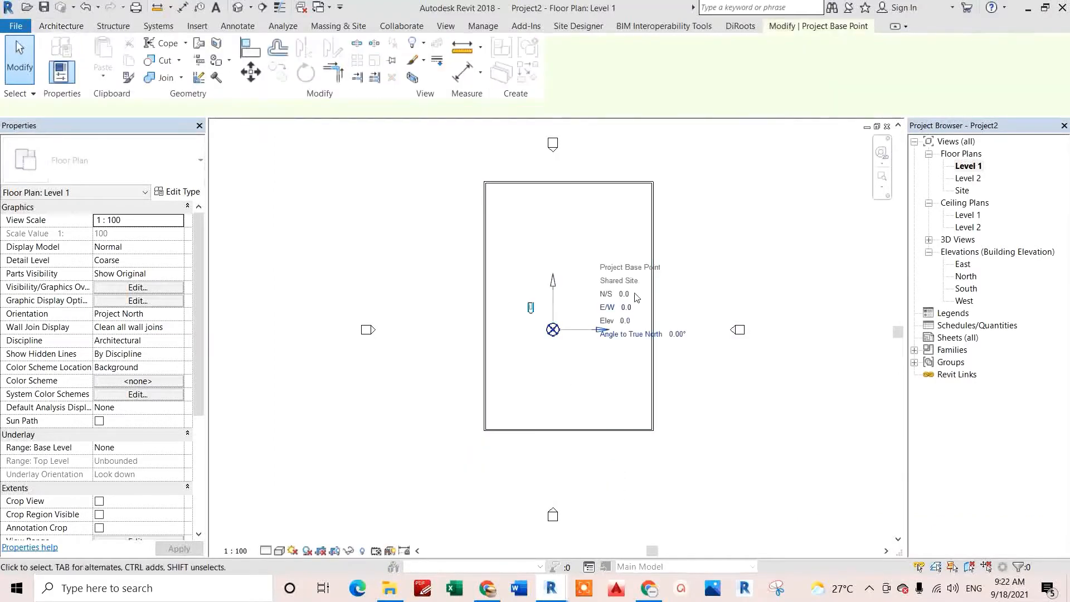
{"action": "left_click", "coordinate": [624, 294]}
{"action": "type", "text": "2600000"}
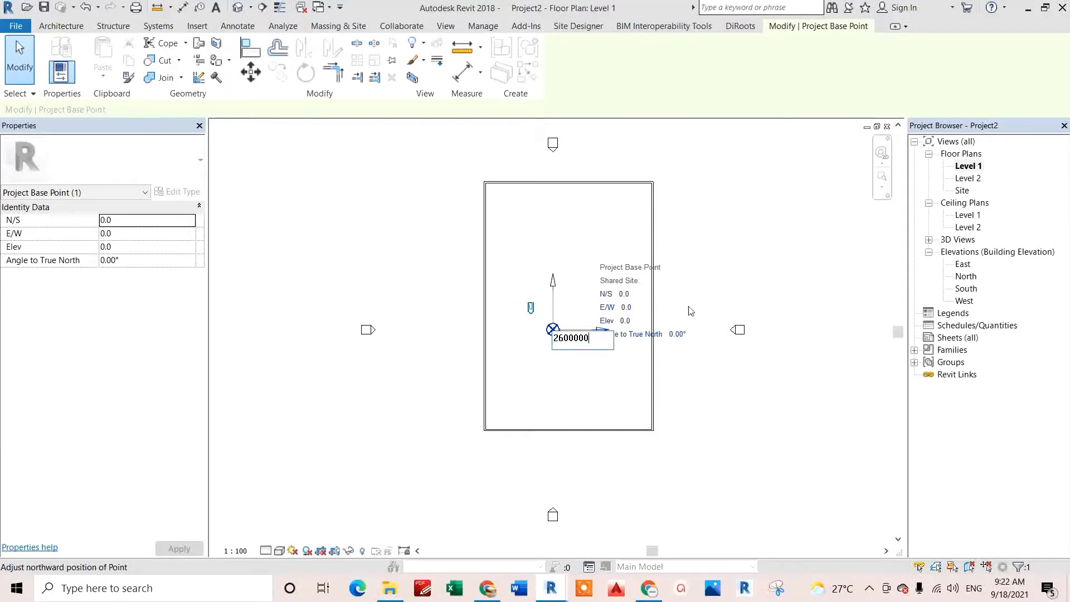
{"action": "key", "text": "Return"}
{"action": "left_click", "coordinate": [144, 234]}
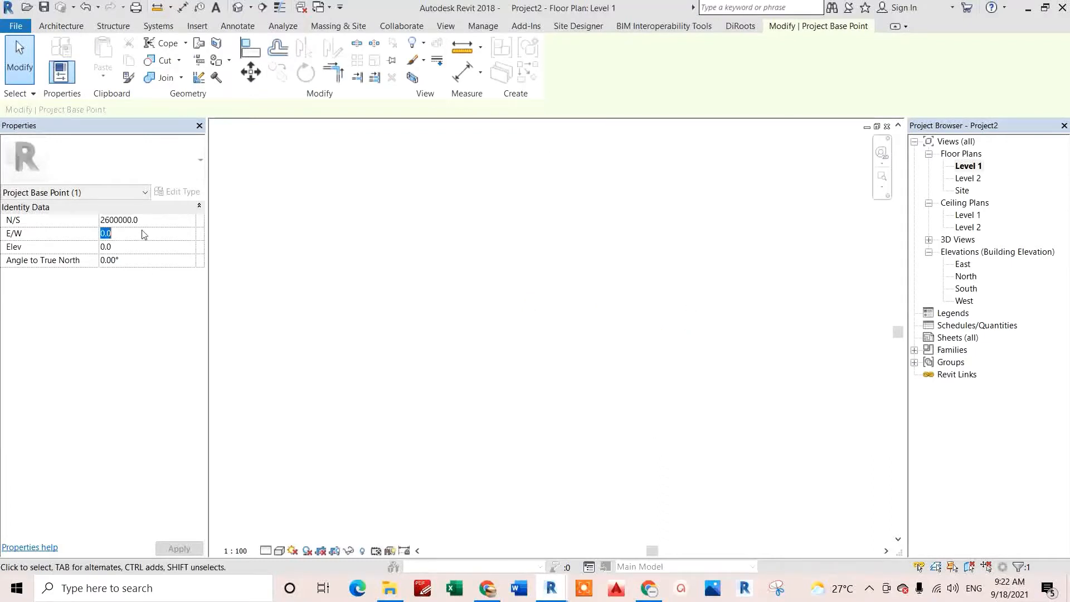
{"action": "type", "text": "150000"}
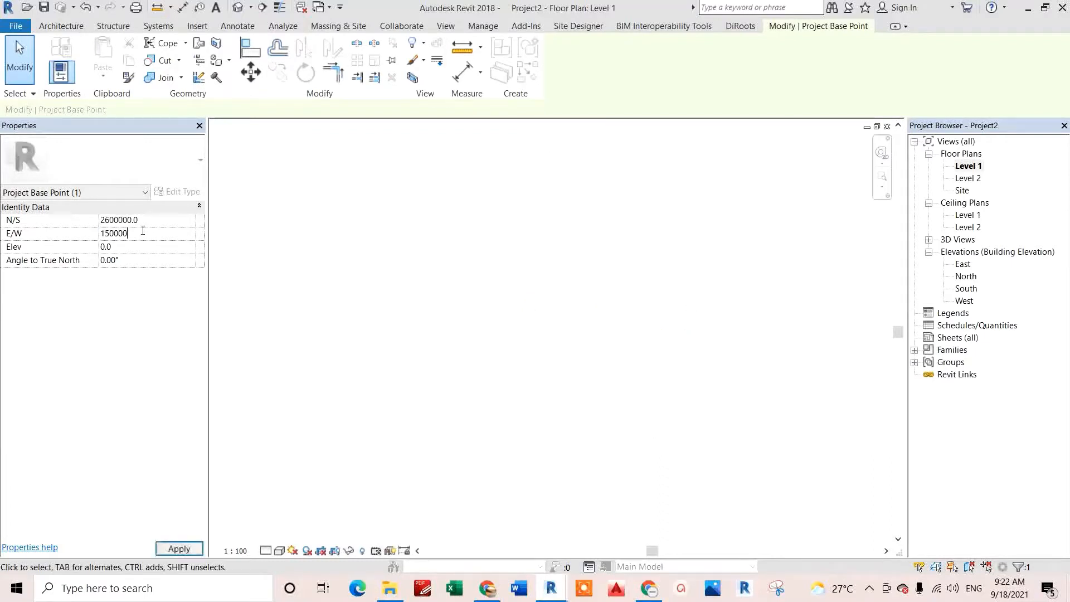
- Set the project base point's elevation to 1000 and its angle to true north to 15°
{"action": "left_click", "coordinate": [122, 247]}
{"action": "type", "text": "100"}
{"action": "left_click", "coordinate": [82, 258]}
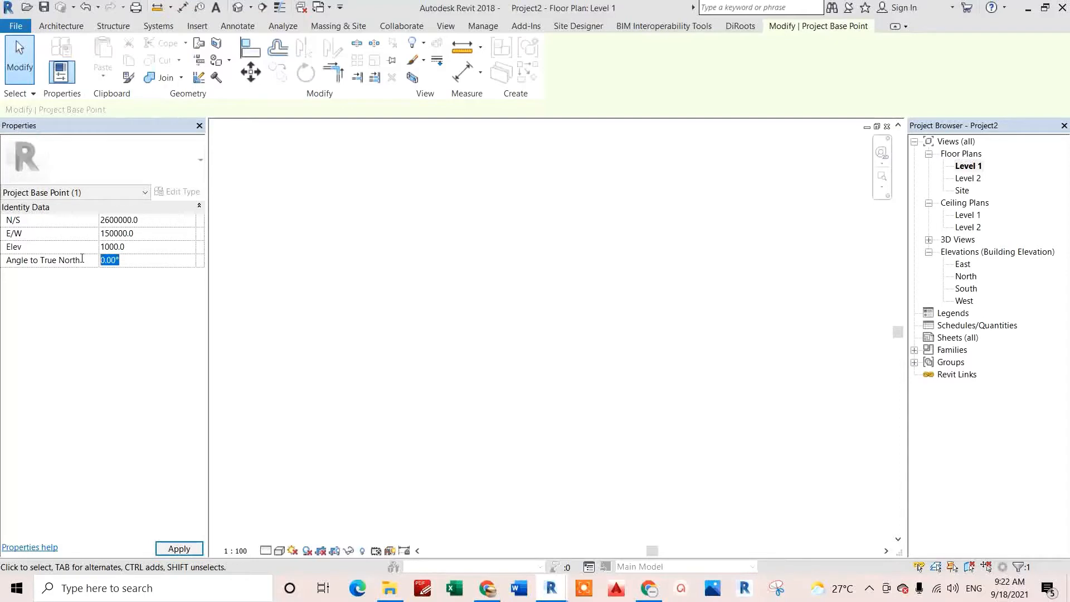
{"action": "type", "text": "35"}
{"action": "left_click", "coordinate": [450, 422]}
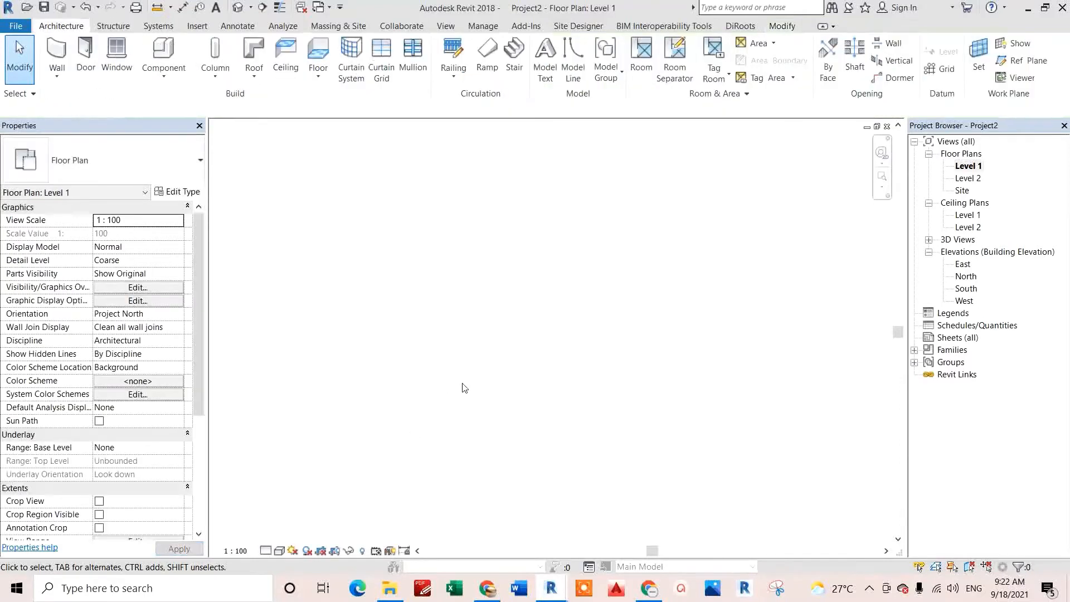
- Fit the whole Level 1 plan in the view and inspect the project base point's coordinates and angle
{"action": "right_click", "coordinate": [465, 388]}
{"action": "left_click", "coordinate": [553, 497]}
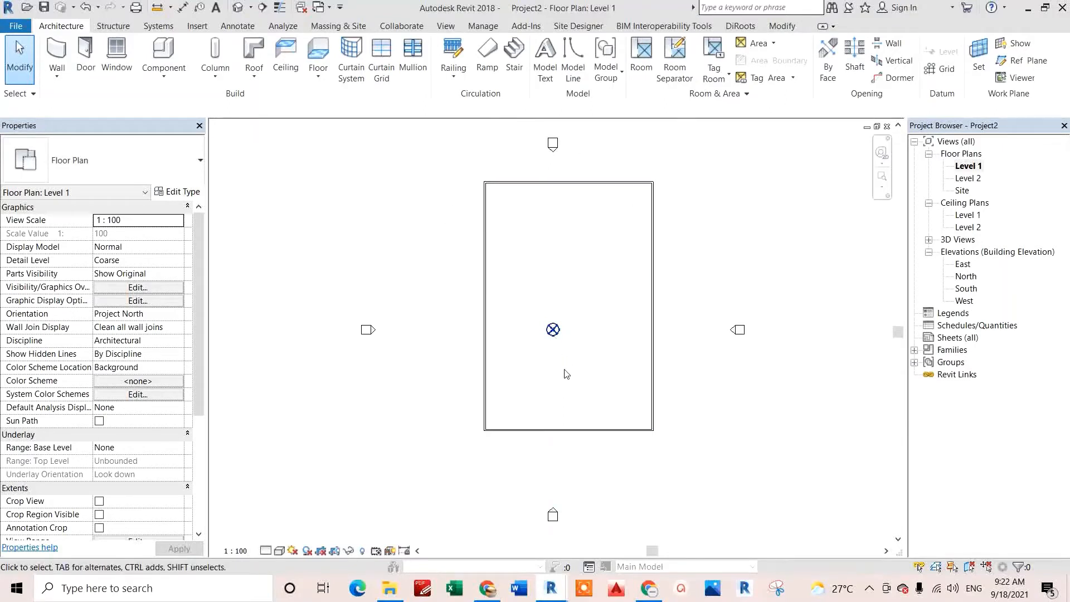
{"action": "left_click", "coordinate": [552, 333]}
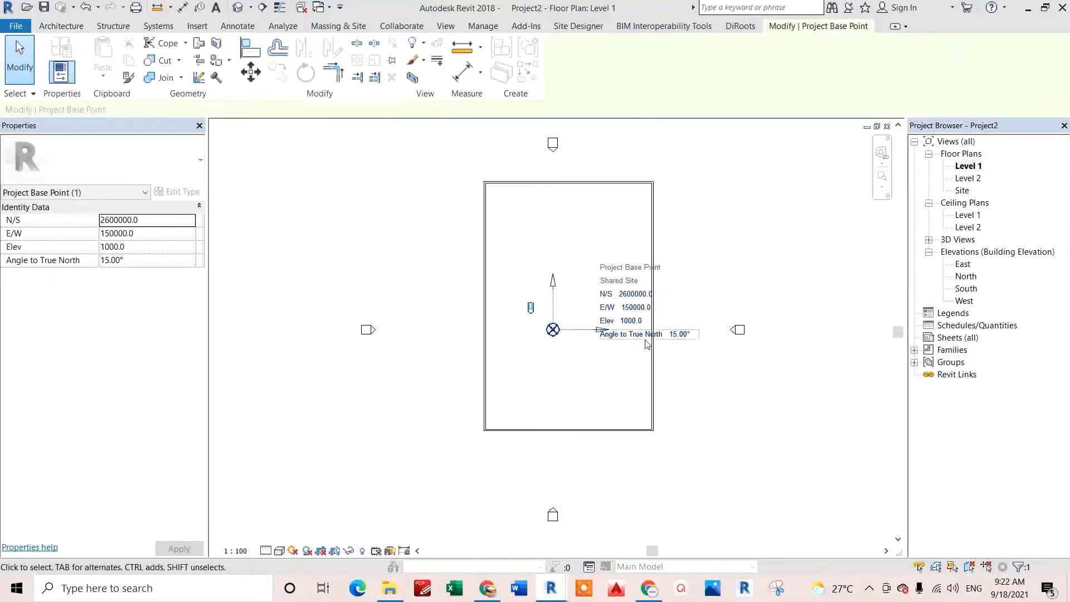
- Change the Level 1 floor plan's orientation to True North
{"action": "left_click", "coordinate": [444, 382]}
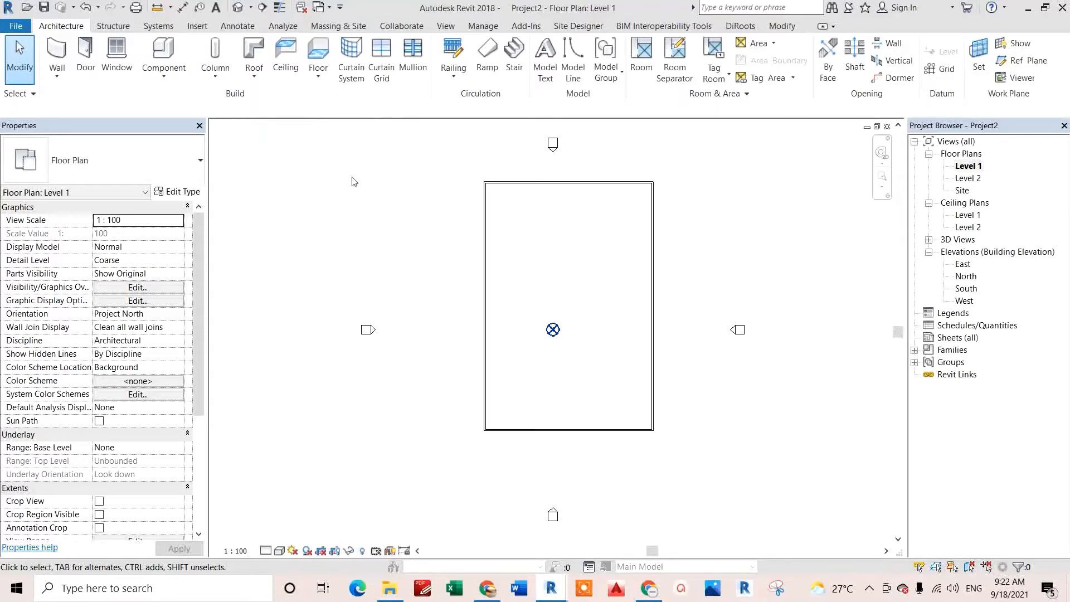
{"action": "left_click", "coordinate": [181, 316]}
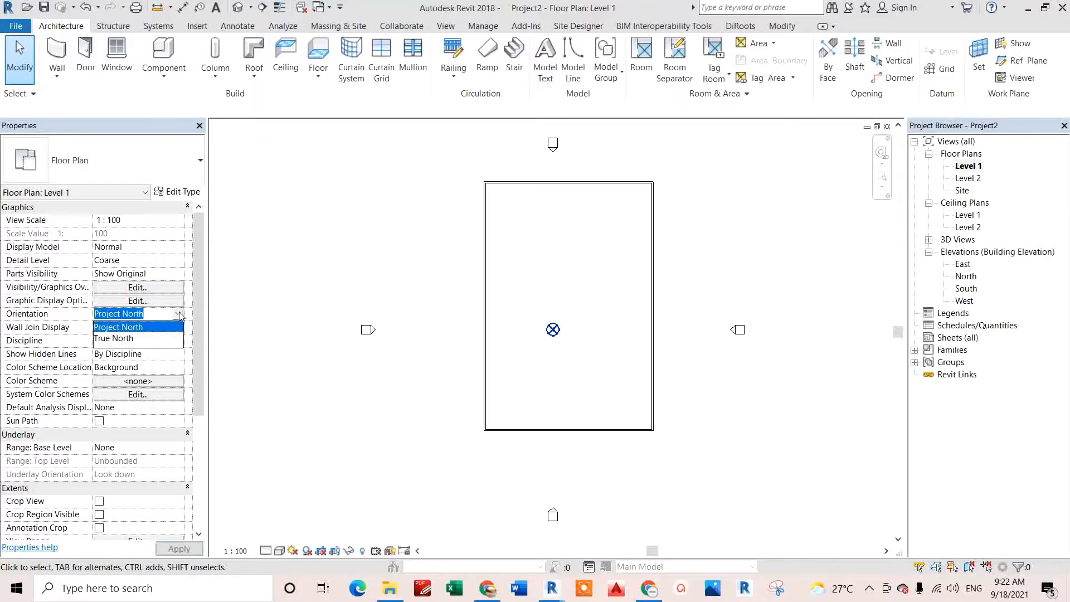
{"action": "left_click", "coordinate": [120, 338]}
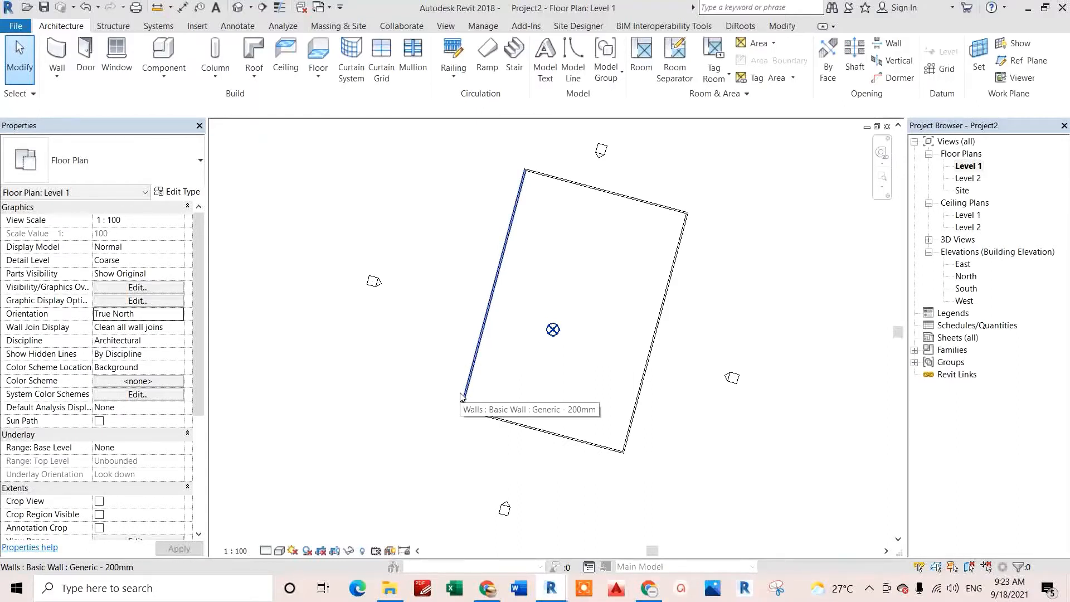
- Save the project in the Projects folder under the file name Arch Model
{"action": "key", "text": "ctrl+s"}
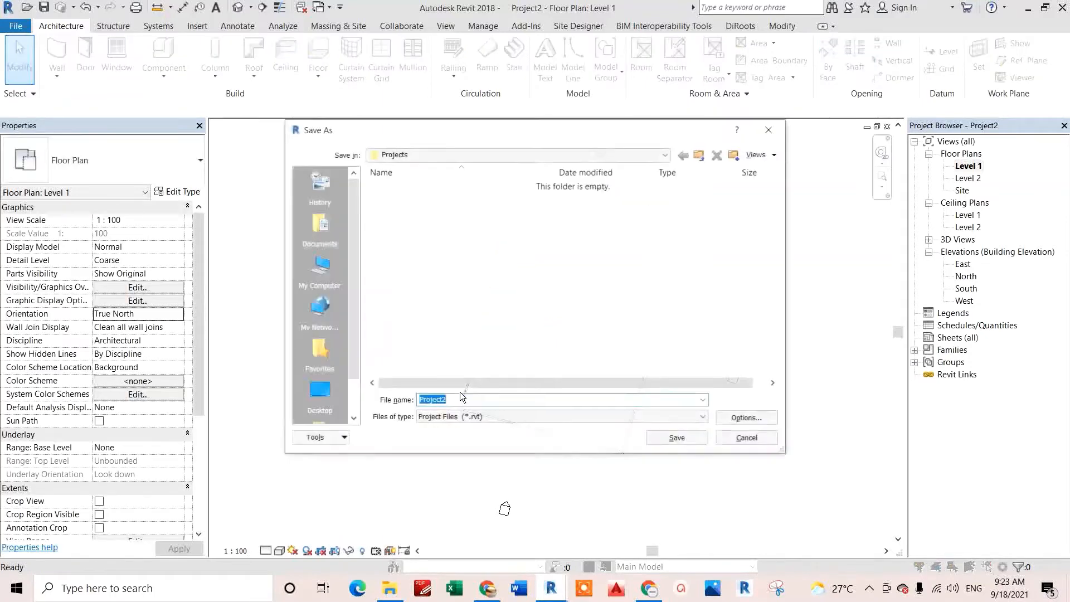
{"action": "left_click", "coordinate": [545, 155]}
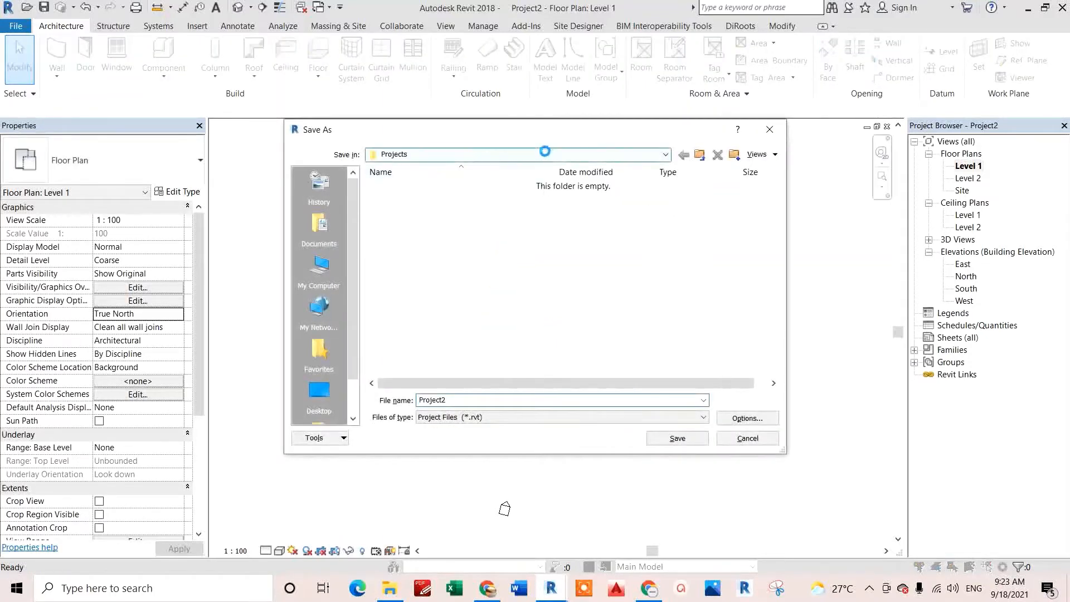
{"action": "left_click", "coordinate": [546, 156]}
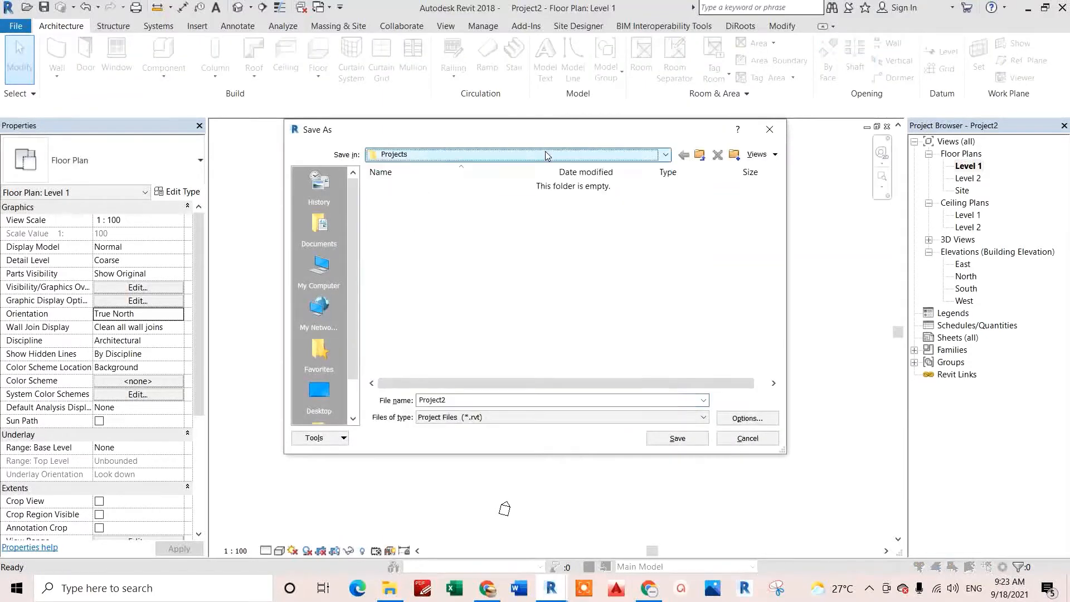
{"action": "double_click", "coordinate": [474, 400]}
{"action": "type", "text": "Arch Model"}
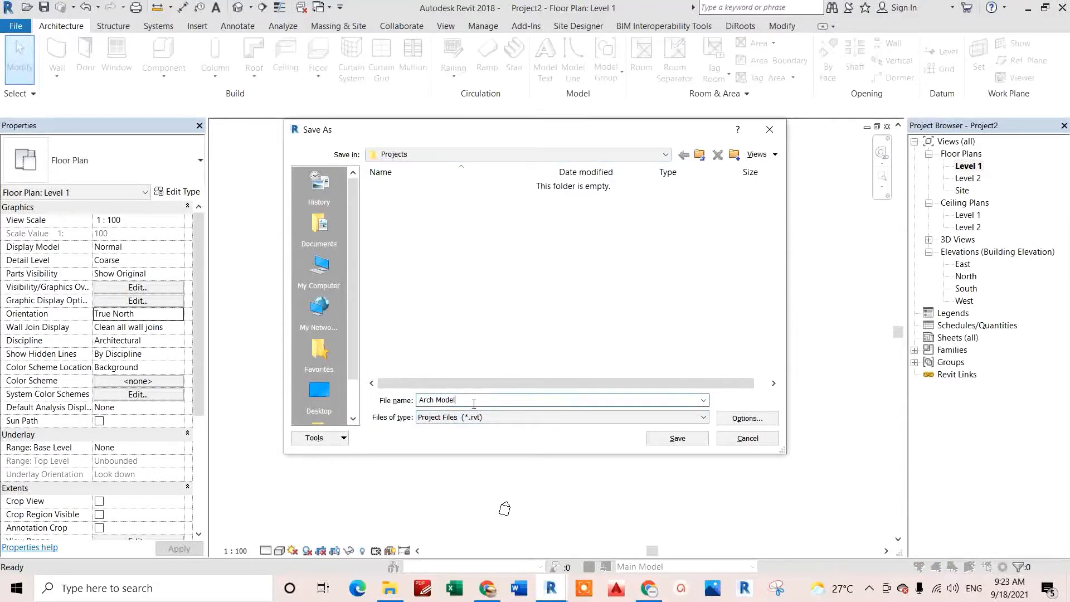
{"action": "left_click", "coordinate": [677, 438]}
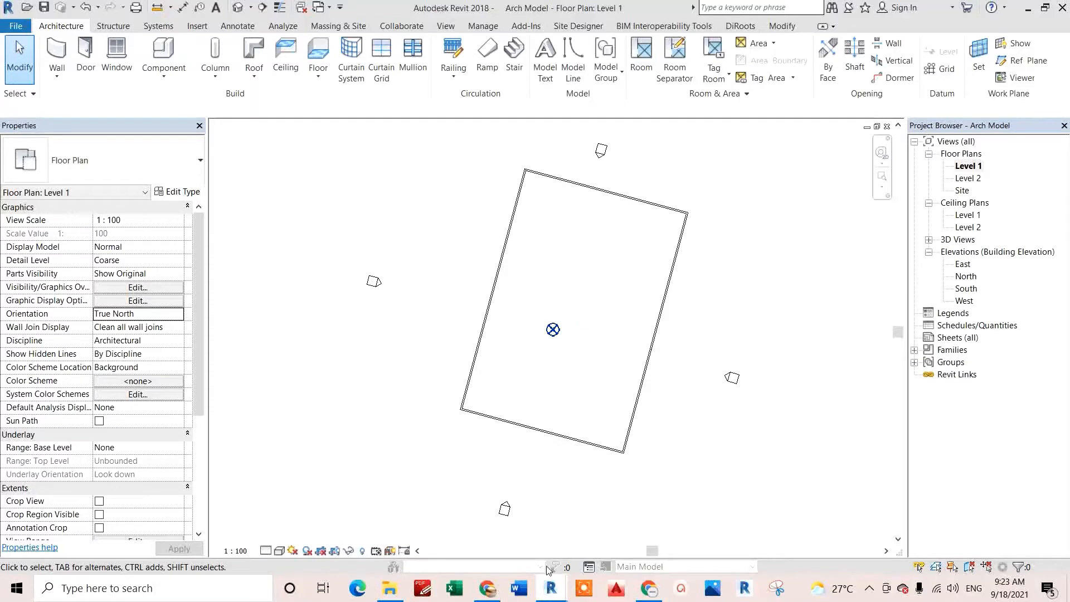
- Switch to the other Revit window and create a new project from the Systems-Default_Metric template in the India folder
{"action": "mouse_move", "coordinate": [552, 585]}
{"action": "left_click", "coordinate": [606, 513]}
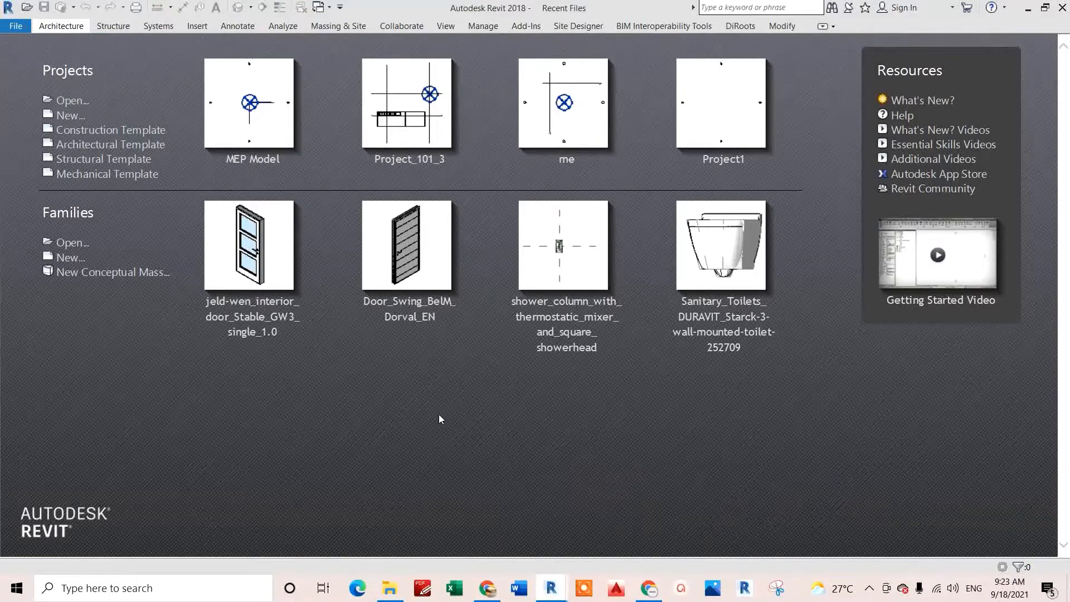
{"action": "left_click", "coordinate": [68, 116]}
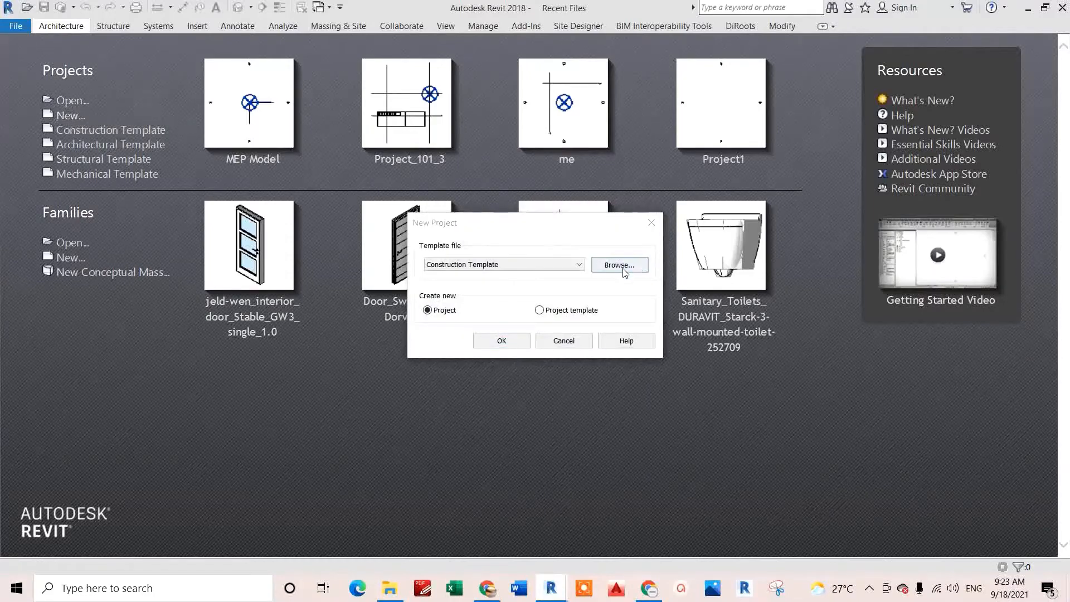
{"action": "left_click", "coordinate": [624, 269]}
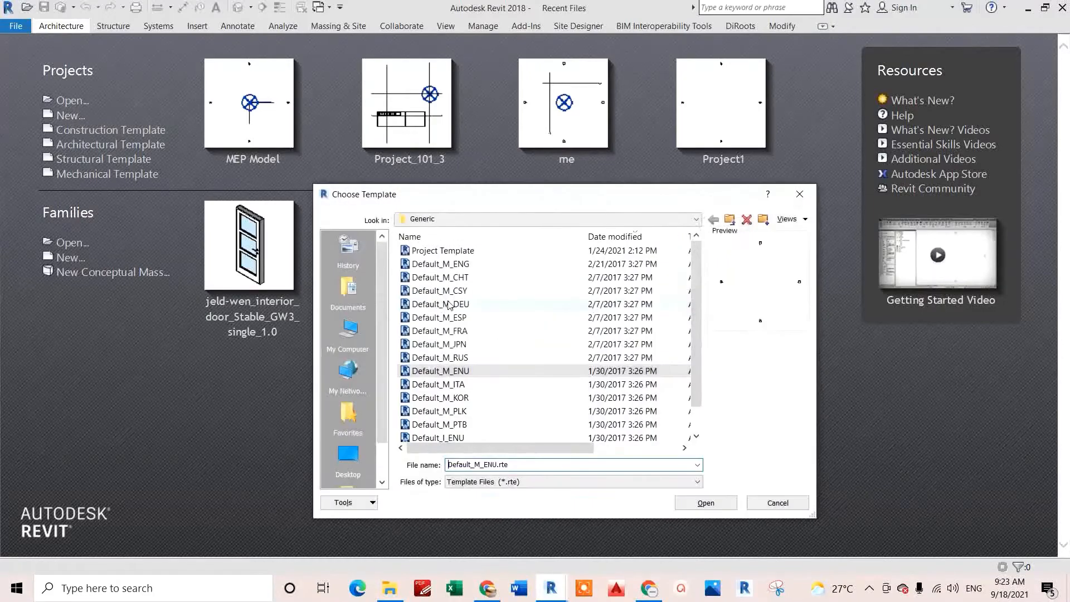
{"action": "left_click", "coordinate": [729, 220]}
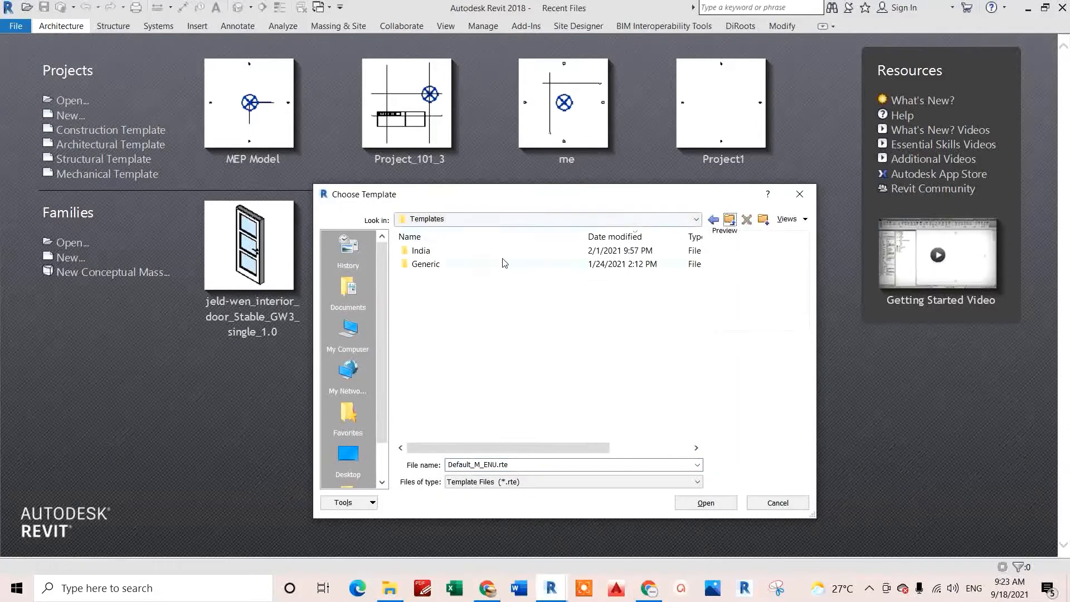
{"action": "double_click", "coordinate": [461, 255]}
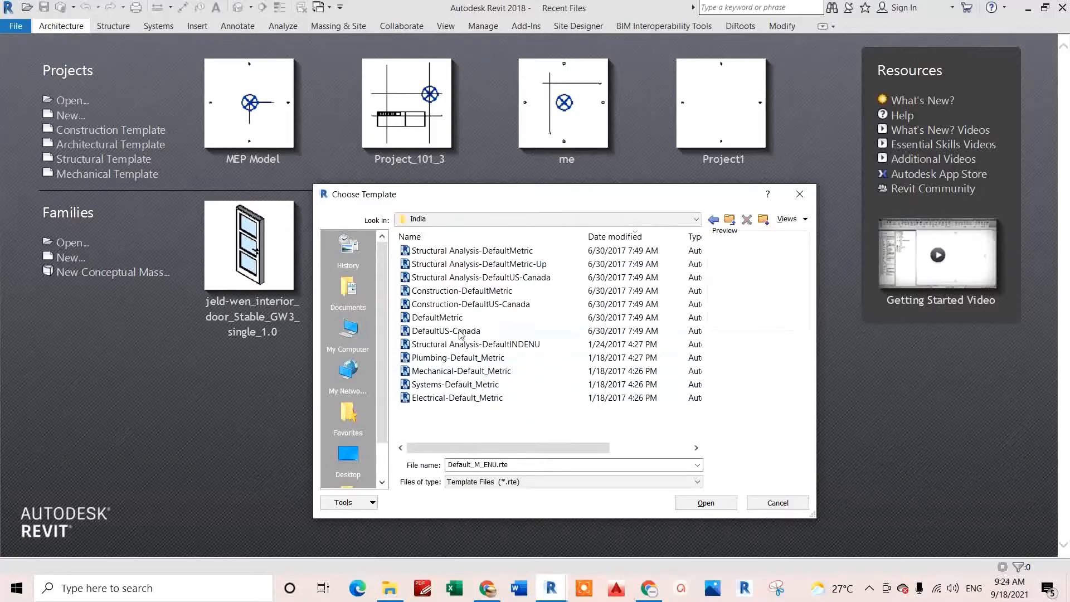
{"action": "left_click", "coordinate": [468, 384]}
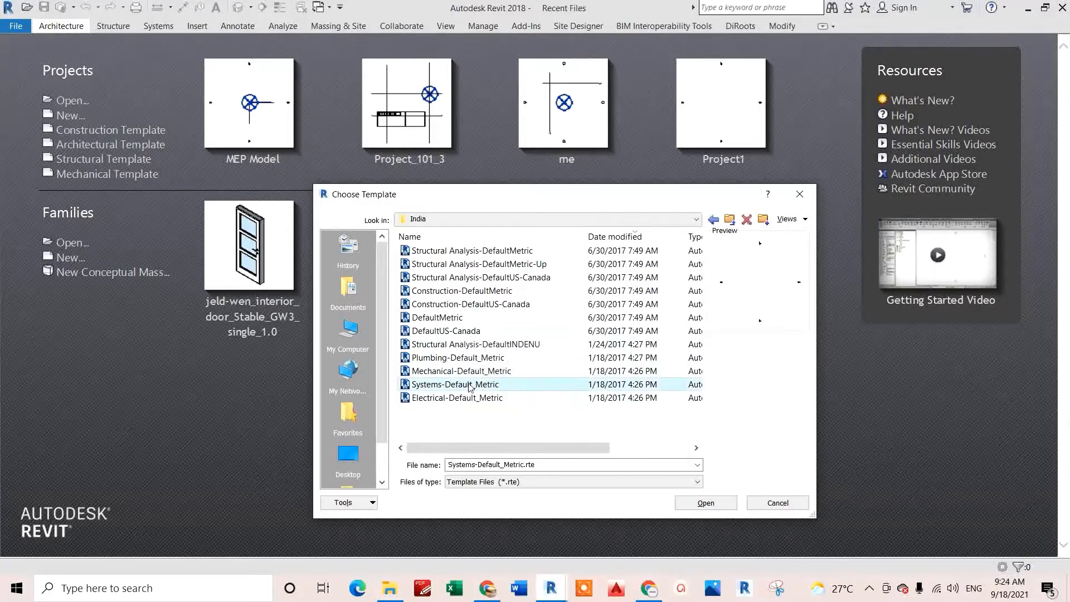
{"action": "left_click", "coordinate": [707, 503]}
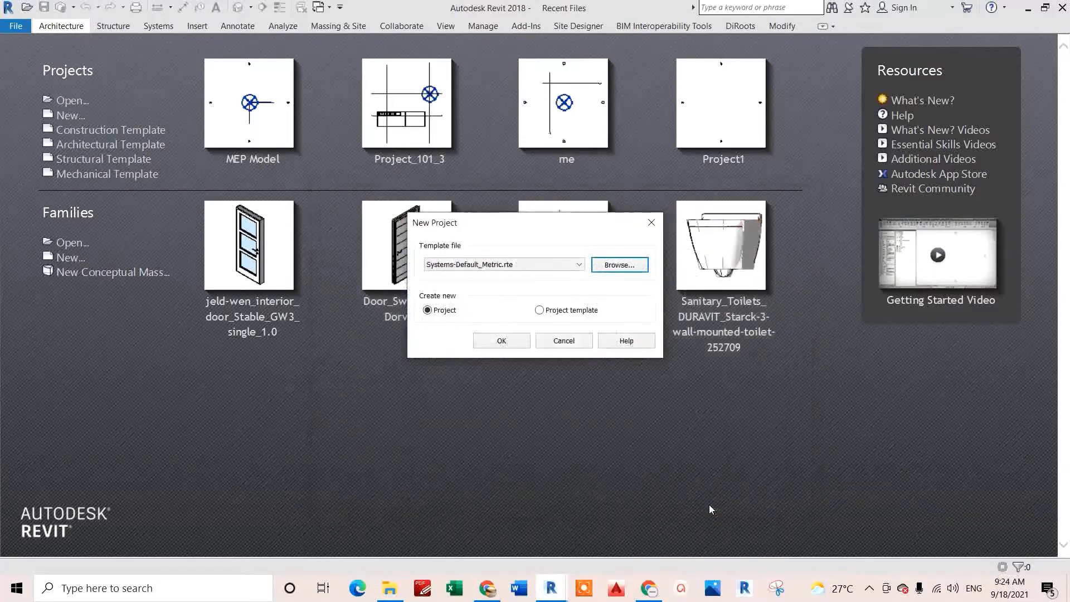
{"action": "left_click", "coordinate": [494, 342]}
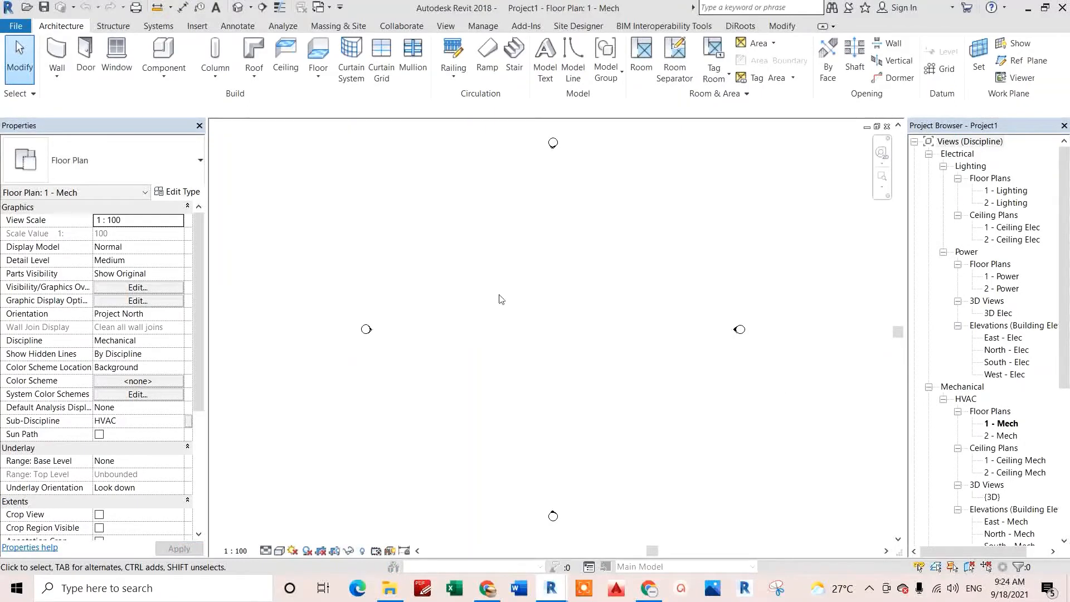
- Turn on the Project Base Point under the Site category in the 1 - Mech view and inspect its coordinates
{"action": "key", "text": "v"}
{"action": "key", "text": "g"}
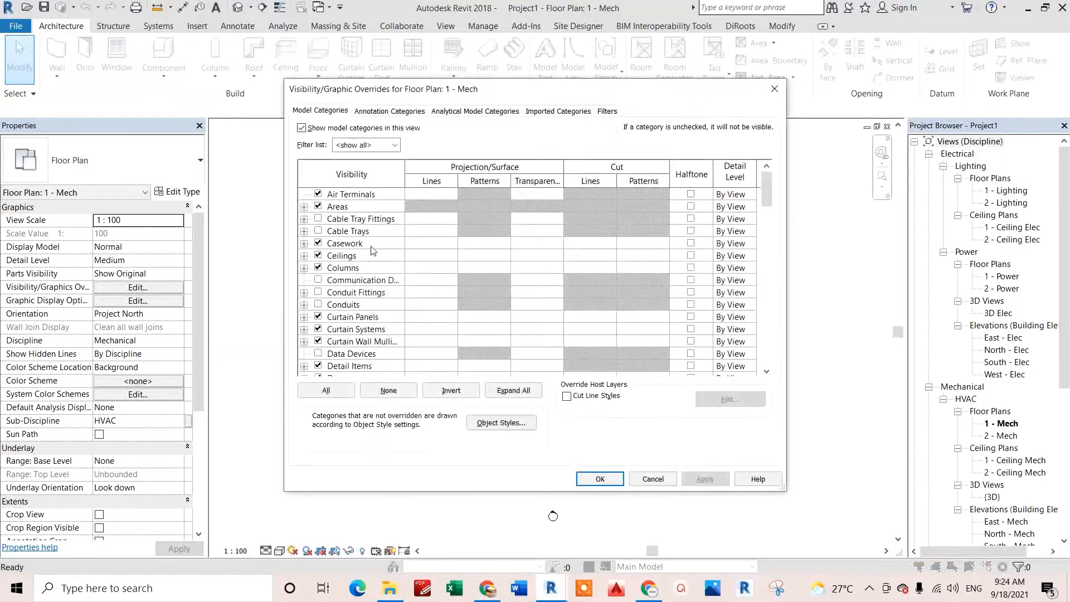
{"action": "left_click", "coordinate": [370, 248]}
{"action": "key", "text": "p"}
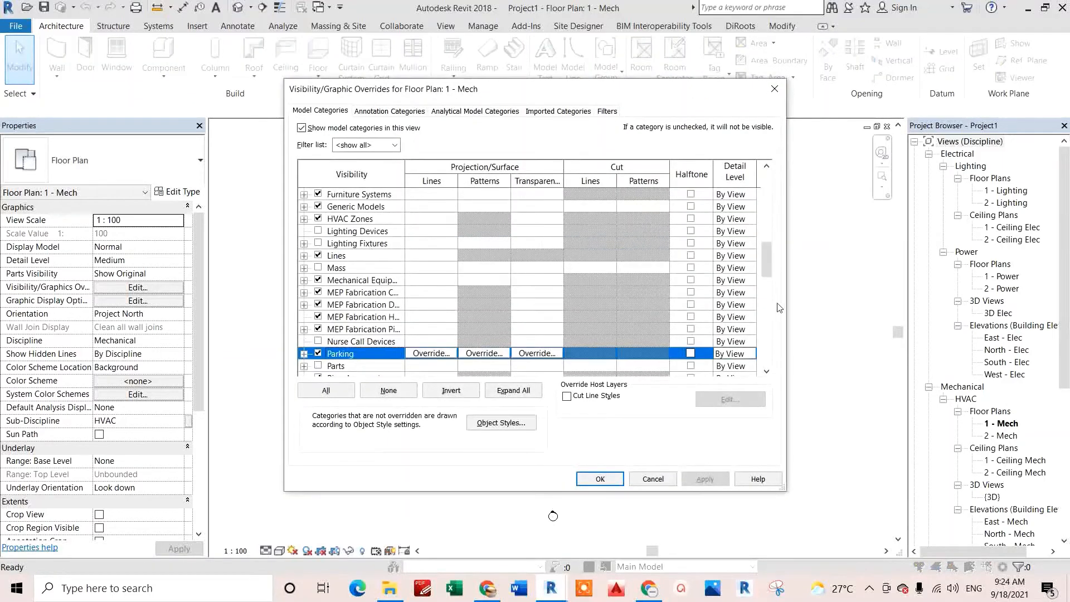
{"action": "left_click_drag", "start_coordinate": [767, 258], "coordinate": [767, 280]}
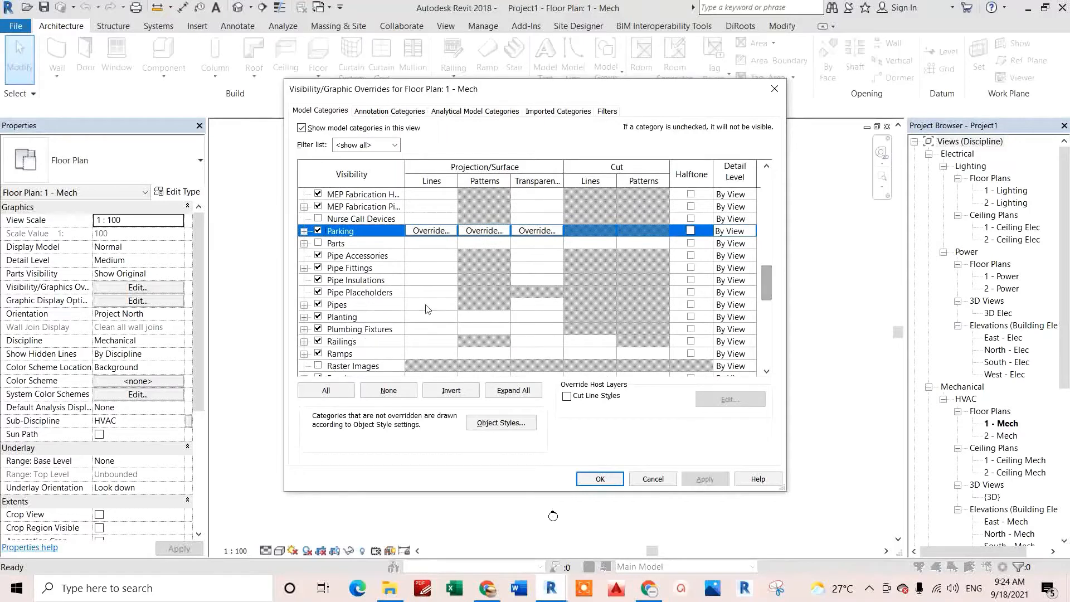
{"action": "left_click", "coordinate": [341, 307]}
{"action": "key", "text": "s"}
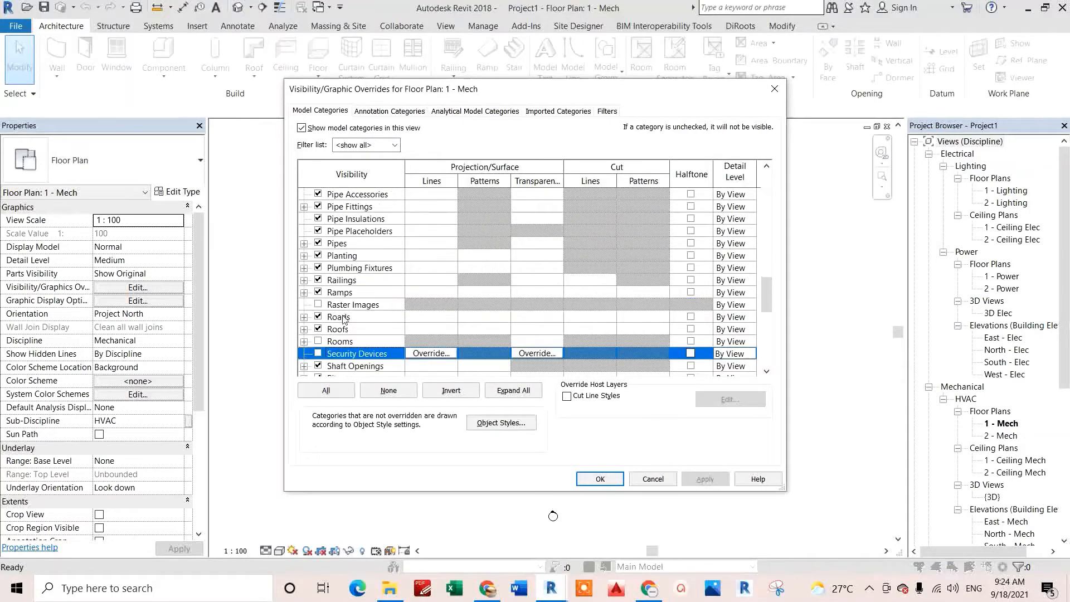
{"action": "left_click_drag", "start_coordinate": [769, 297], "coordinate": [767, 313]}
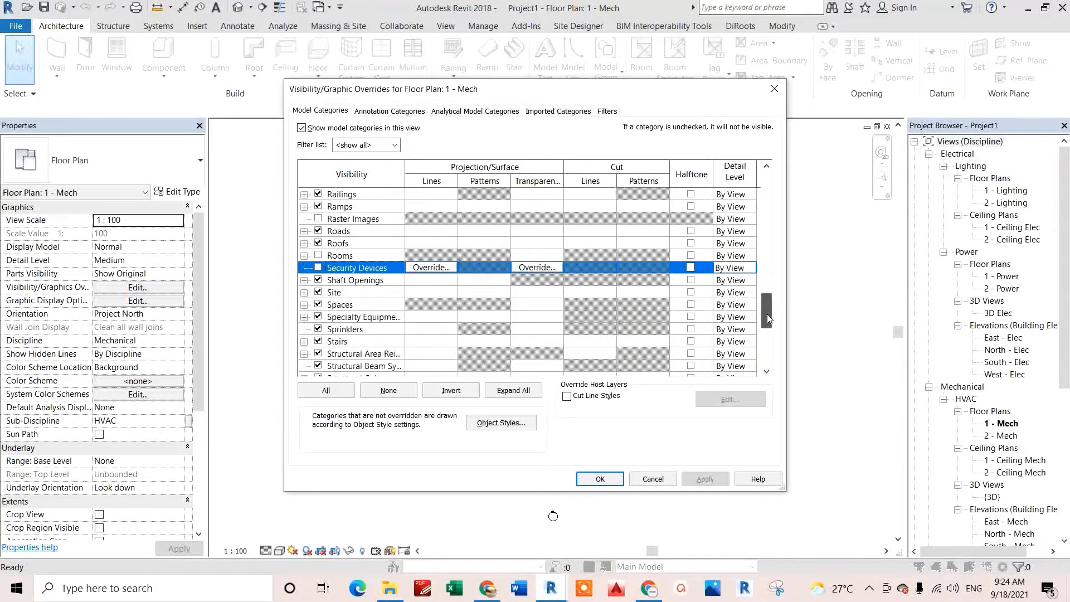
{"action": "left_click", "coordinate": [304, 292]}
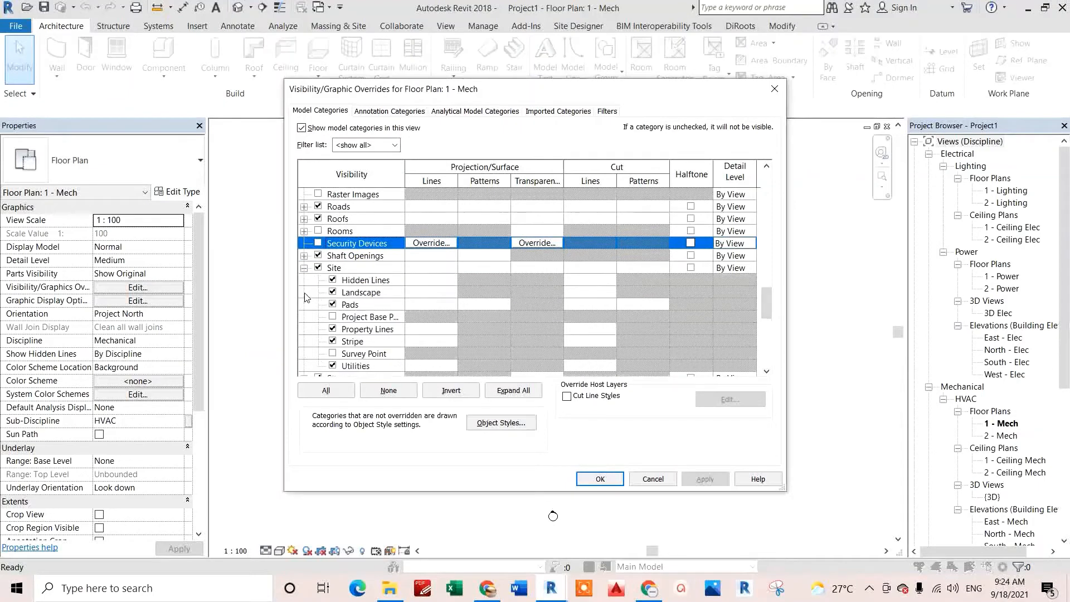
{"action": "left_click", "coordinate": [333, 316]}
{"action": "left_click", "coordinate": [605, 479]}
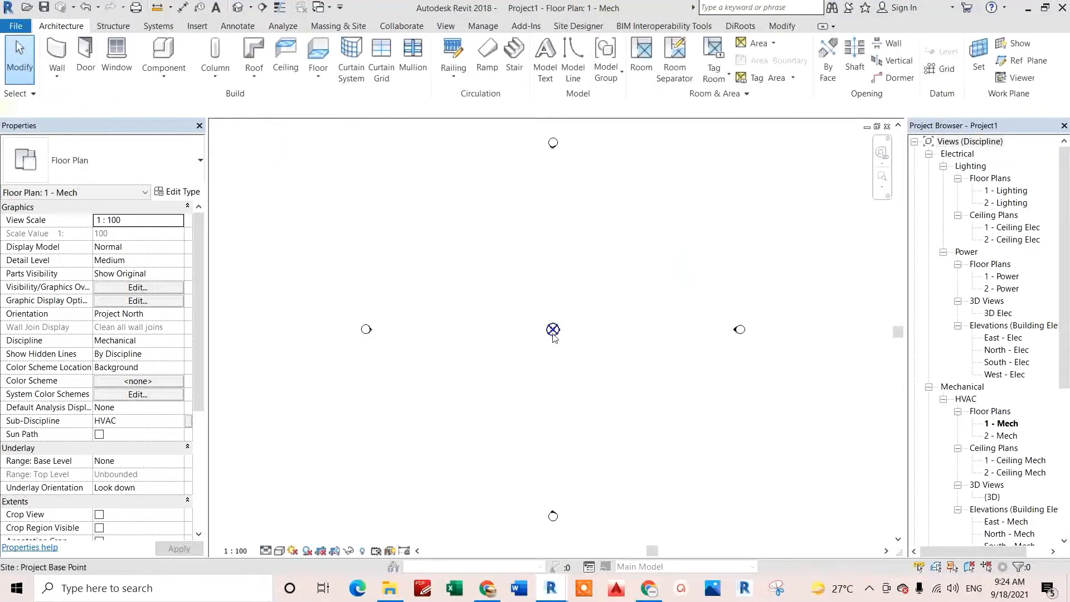
{"action": "left_click", "coordinate": [592, 336]}
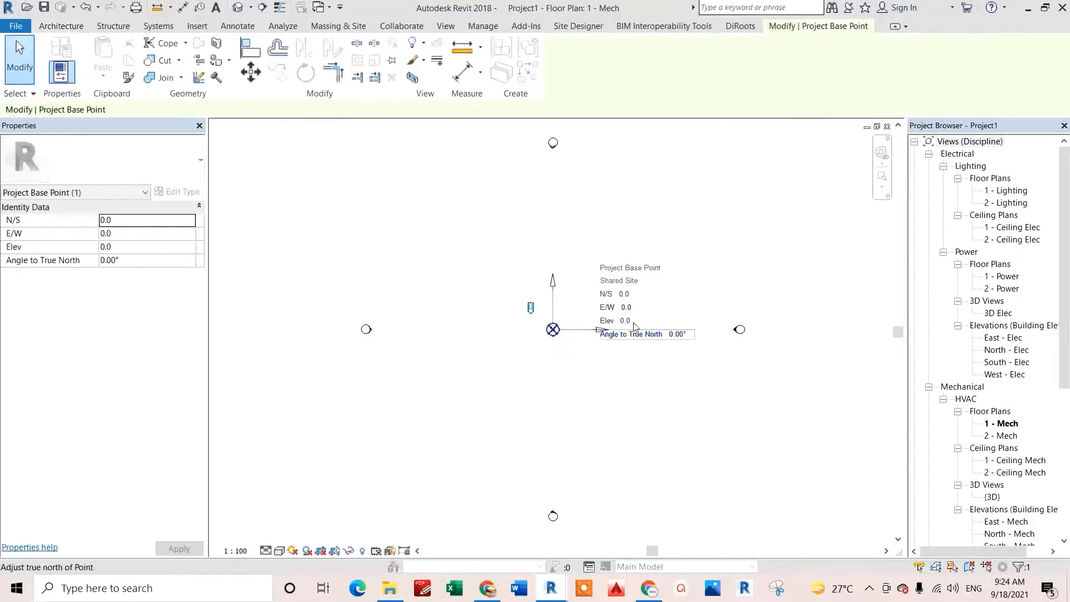
{"action": "left_click", "coordinate": [543, 379]}
- Draw a horizontal 300 x 300 rectangular duct about 17000 mm long, running east from the project base point at 2750 mm offset
{"action": "key", "text": "d"}
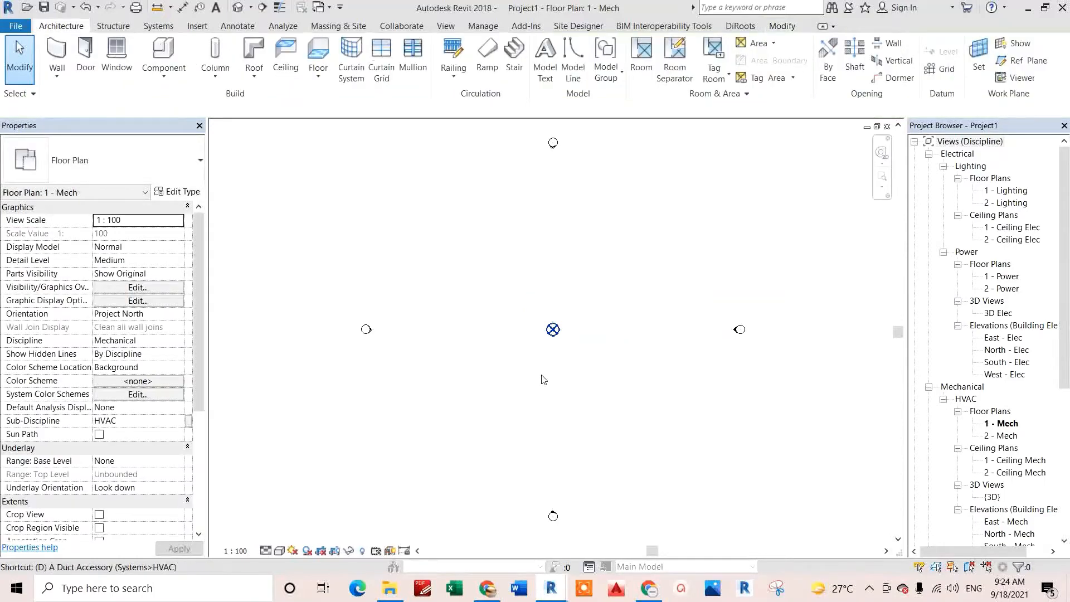
{"action": "key", "text": "t"}
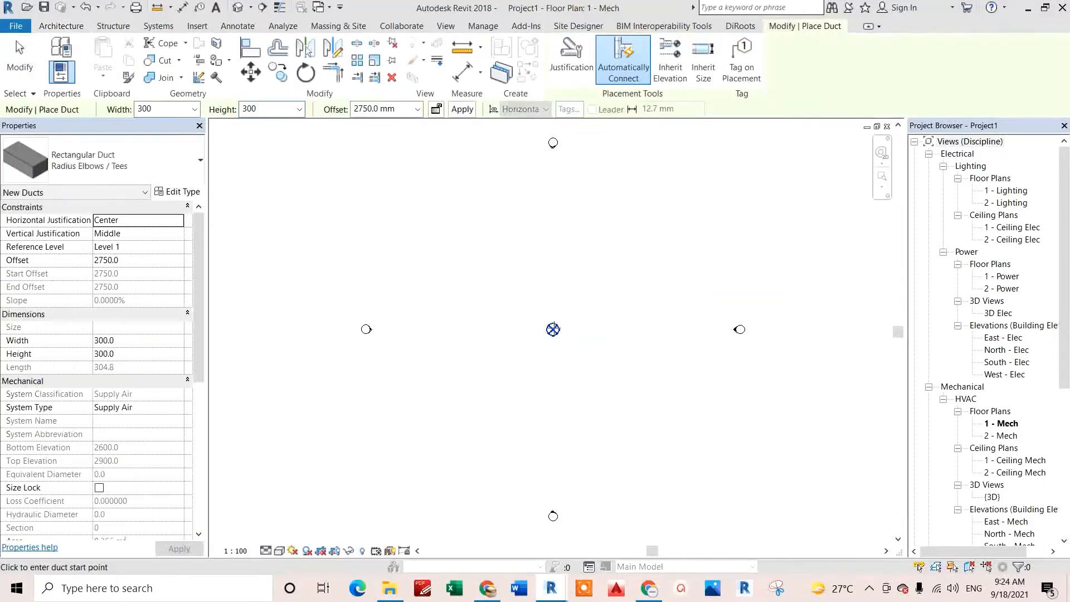
{"action": "left_click", "coordinate": [553, 330]}
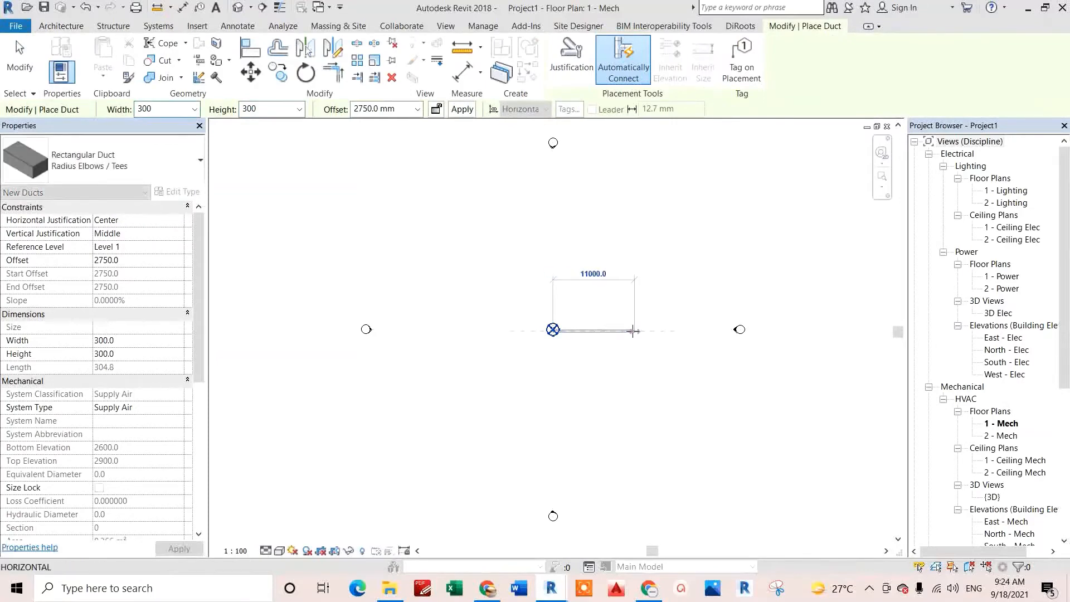
{"action": "left_click", "coordinate": [678, 332]}
{"action": "key", "text": "Escape"}
{"action": "key", "text": "Escape"}
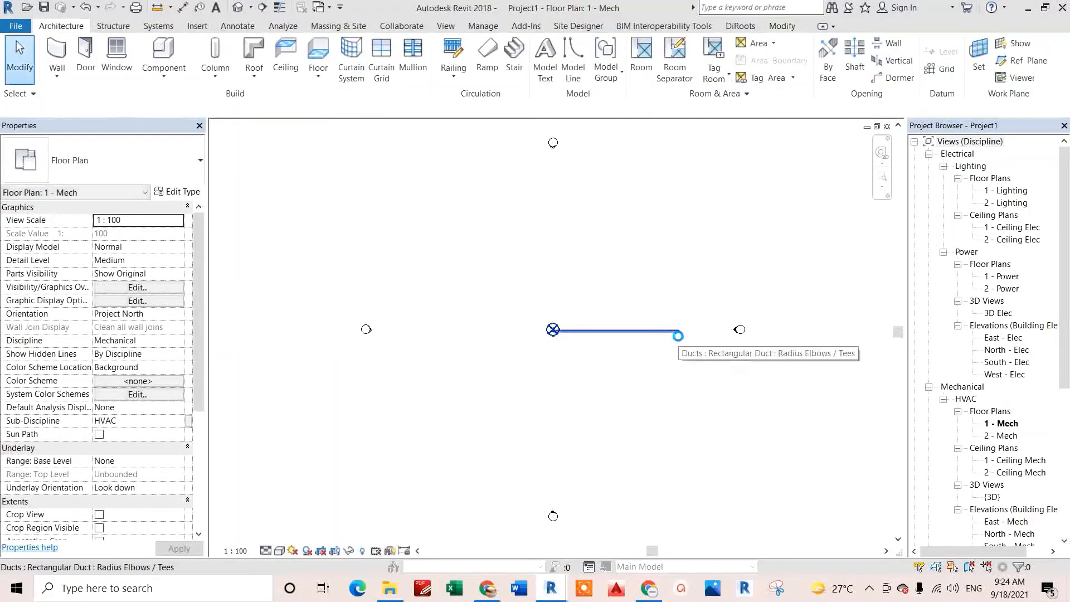
{"action": "left_click", "coordinate": [678, 336]}
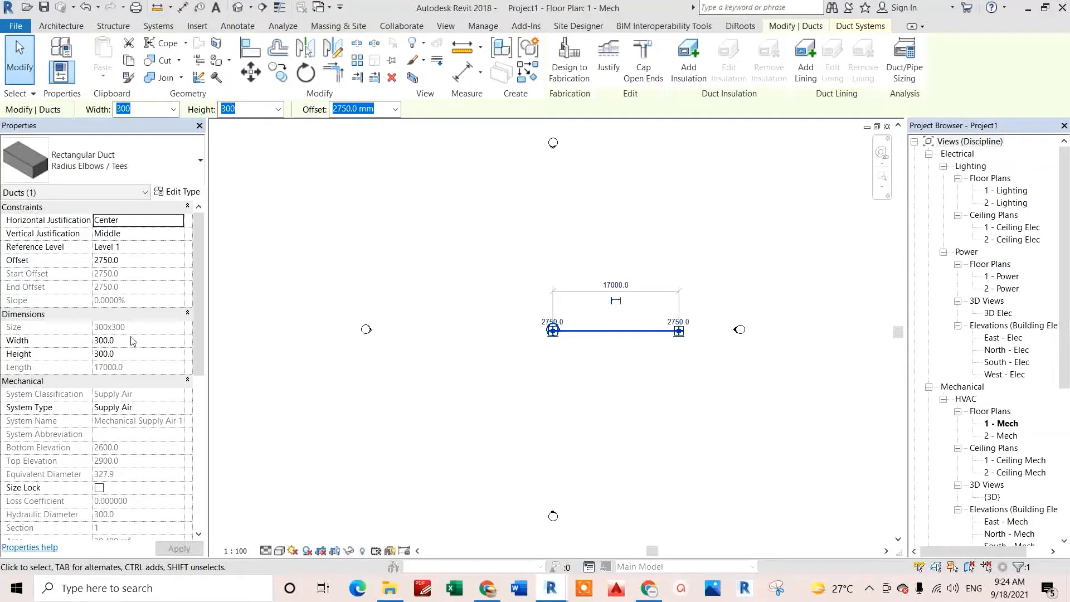
{"action": "left_click", "coordinate": [538, 490]}
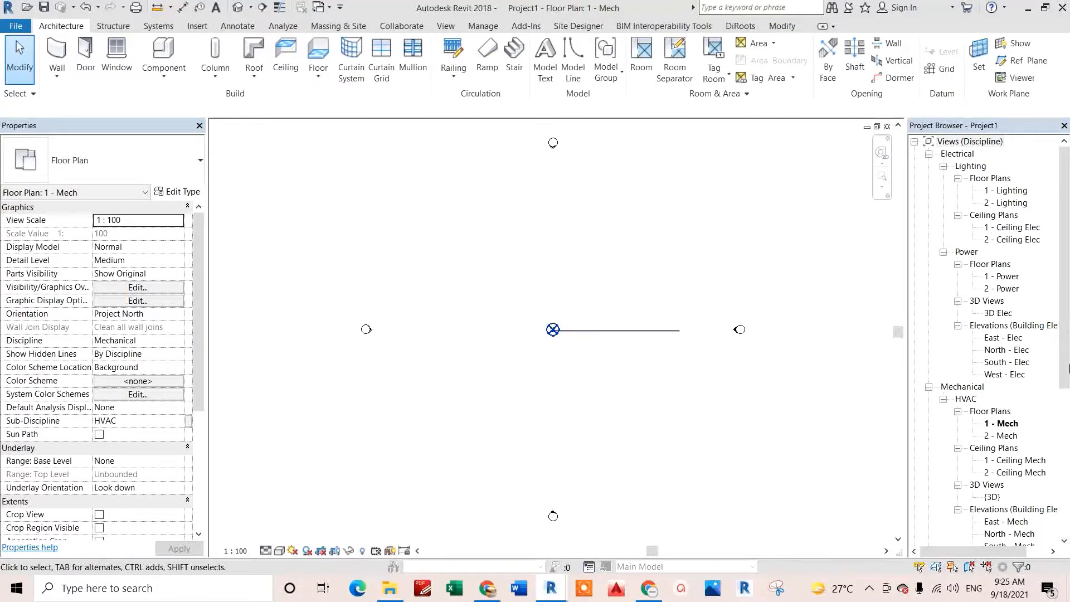
- Start adding a Revit link through Manage Links with the positioning set to Auto - Origin to Origin
{"action": "left_click_drag", "start_coordinate": [1065, 302], "coordinate": [1049, 488]}
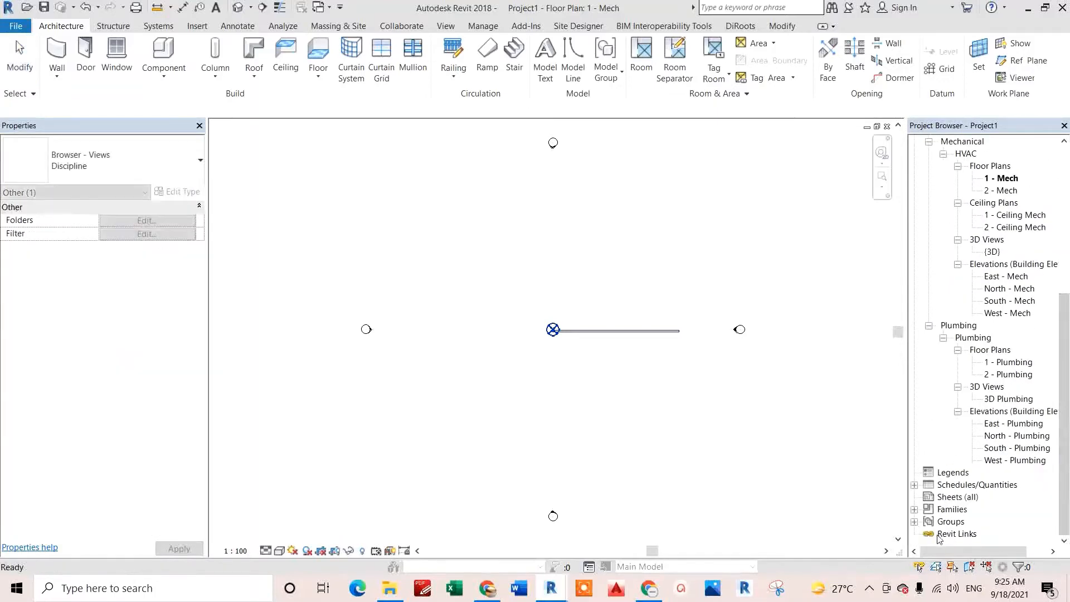
{"action": "left_click", "coordinate": [944, 534]}
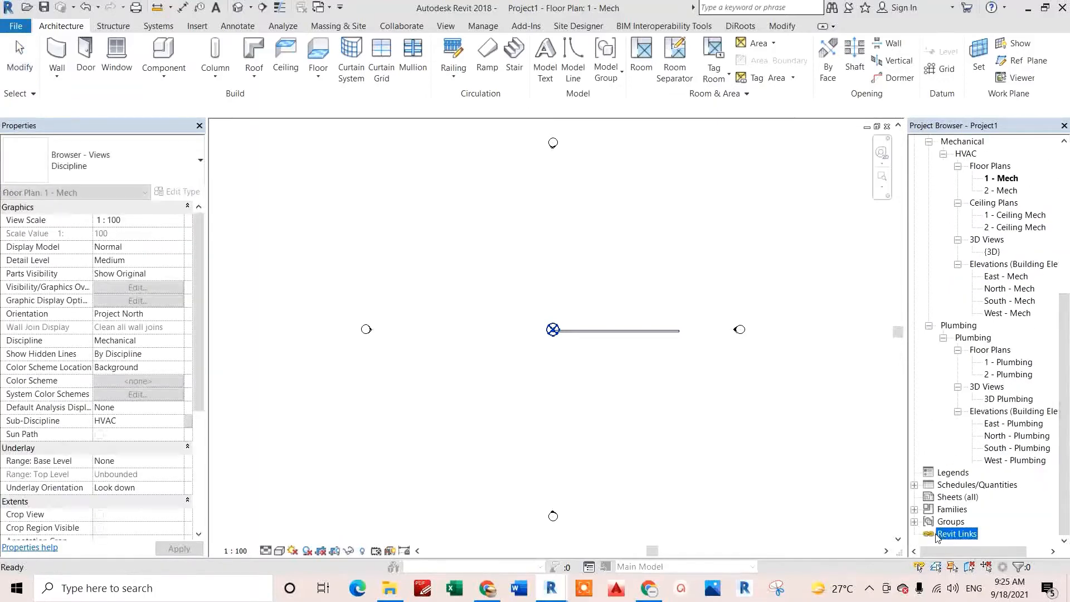
{"action": "right_click", "coordinate": [971, 535]}
{"action": "left_click", "coordinate": [1007, 508]}
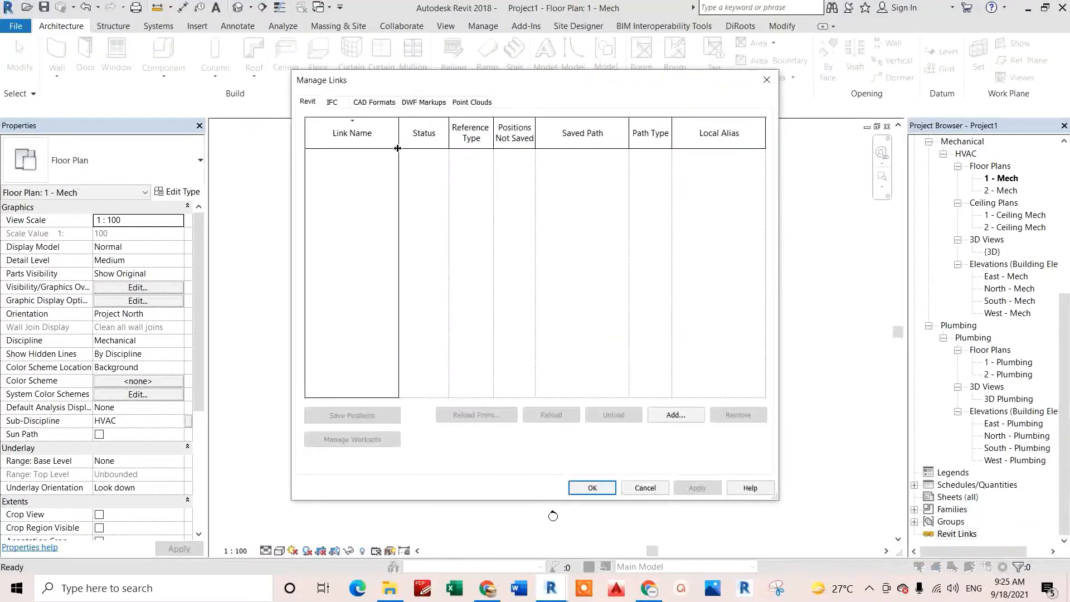
{"action": "left_click", "coordinate": [664, 417]}
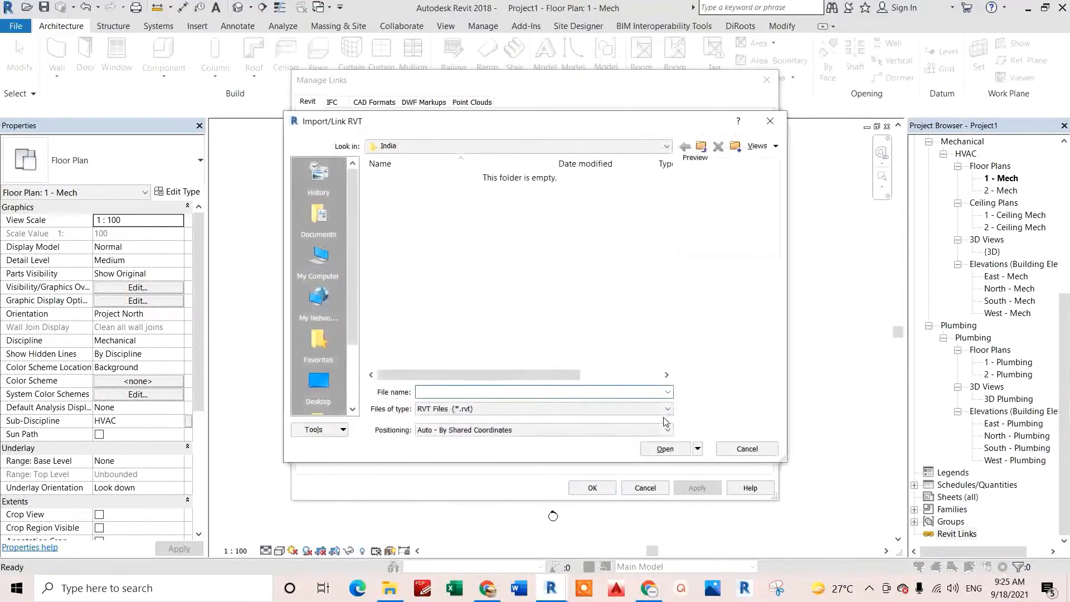
{"action": "left_click", "coordinate": [499, 432]}
{"action": "left_click", "coordinate": [499, 451]}
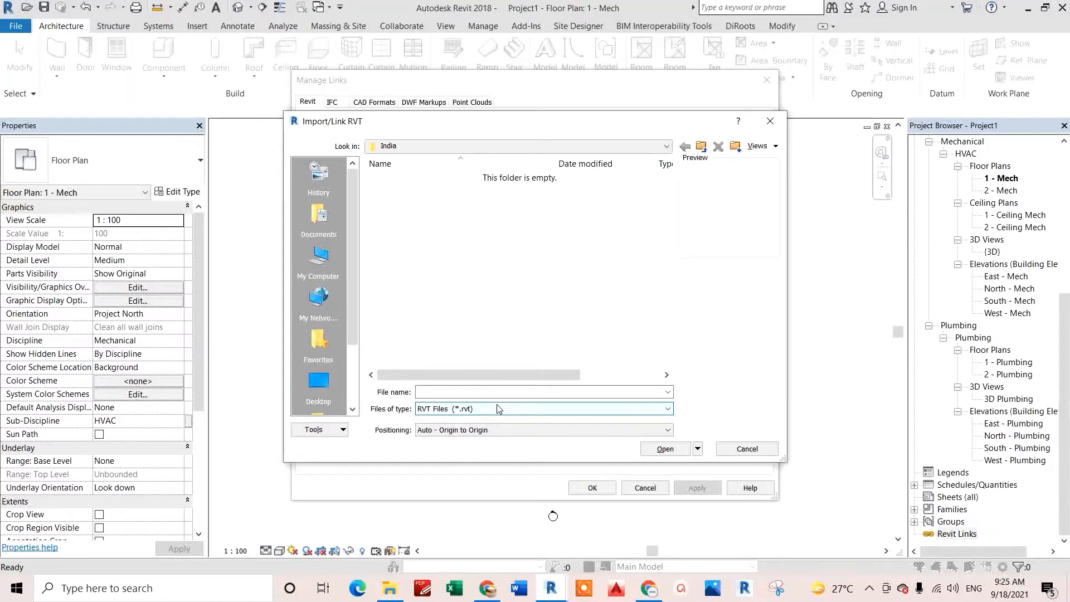
- Link Arch Model.rvt from the Projects folder inside BIM Guru and expand the project's list of Revit links
{"action": "left_click", "coordinate": [318, 385]}
{"action": "double_click", "coordinate": [415, 245]}
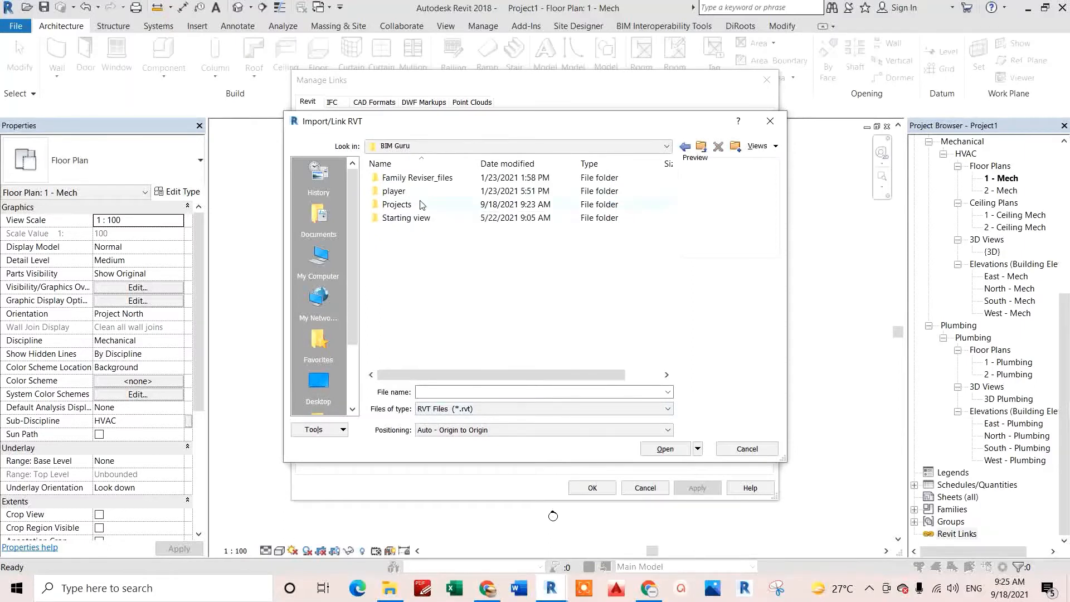
{"action": "double_click", "coordinate": [419, 205]}
{"action": "left_click", "coordinate": [412, 179]}
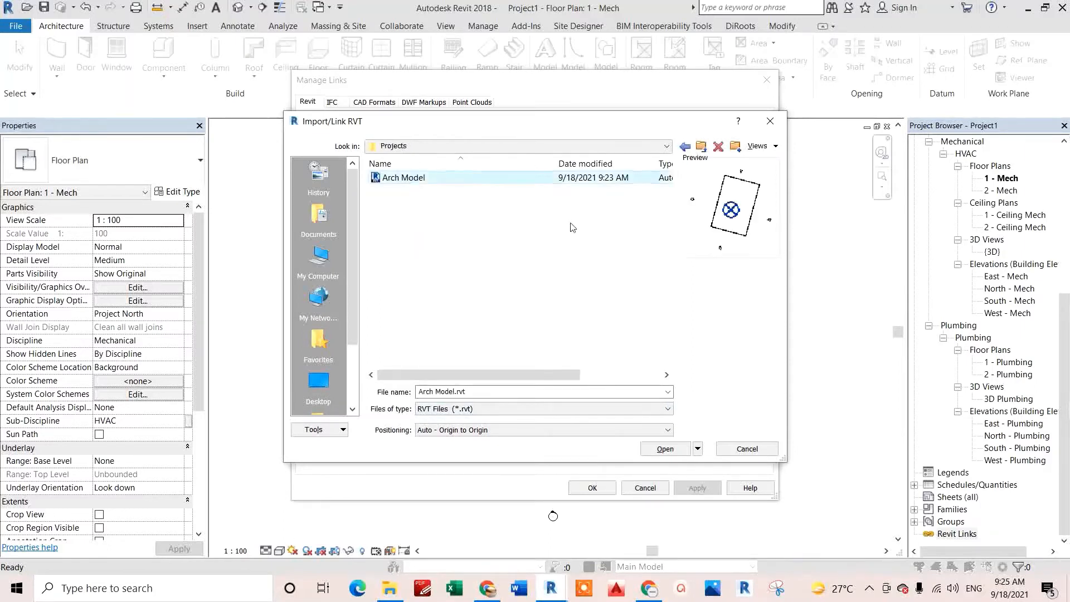
{"action": "left_click", "coordinate": [665, 449]}
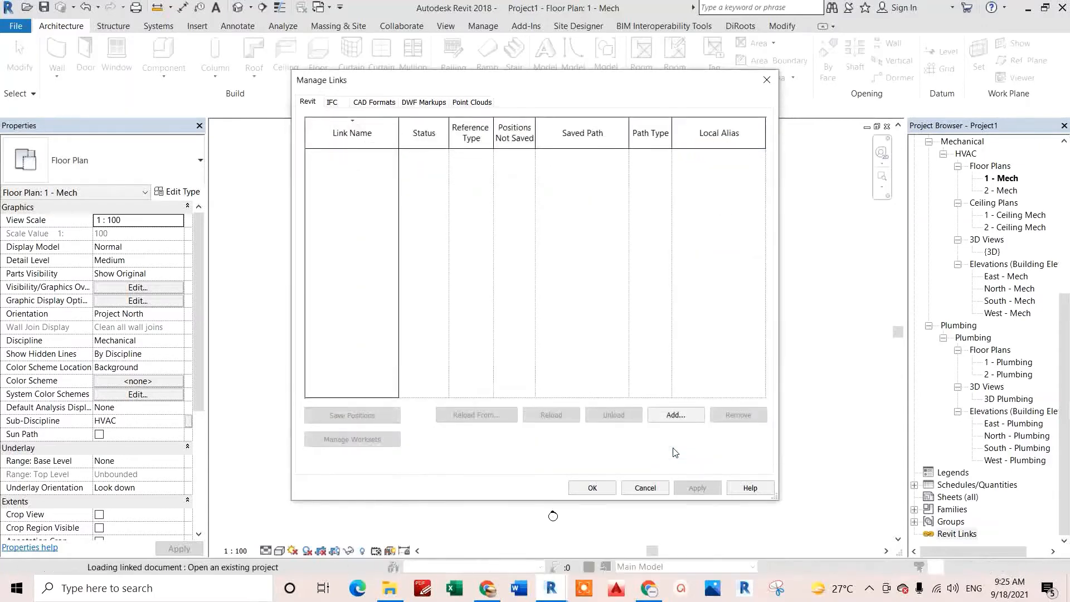
{"action": "left_click", "coordinate": [603, 493]}
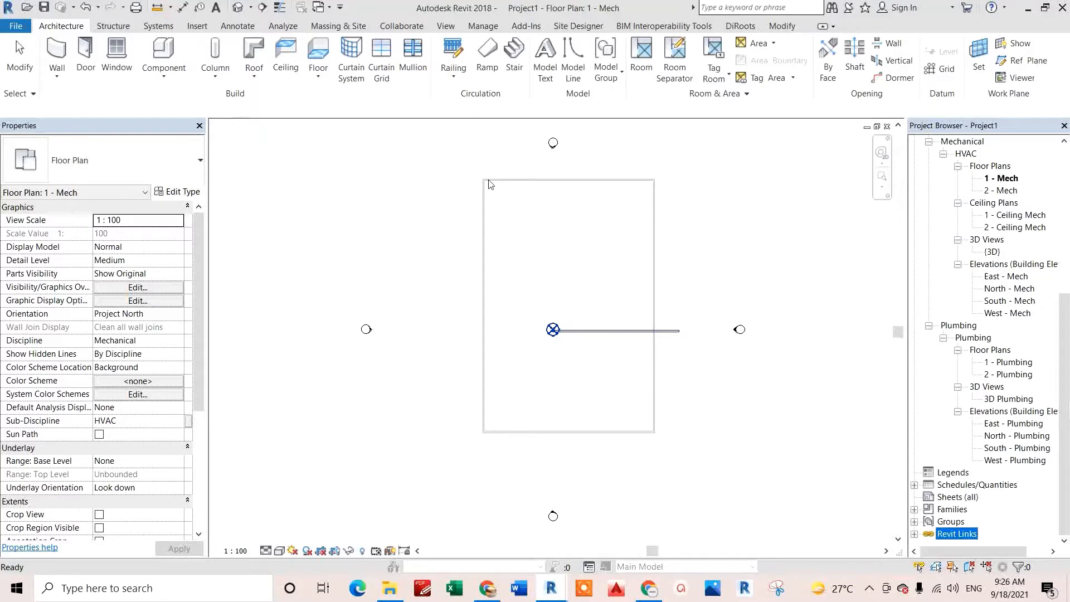
{"action": "left_click", "coordinate": [914, 534]}
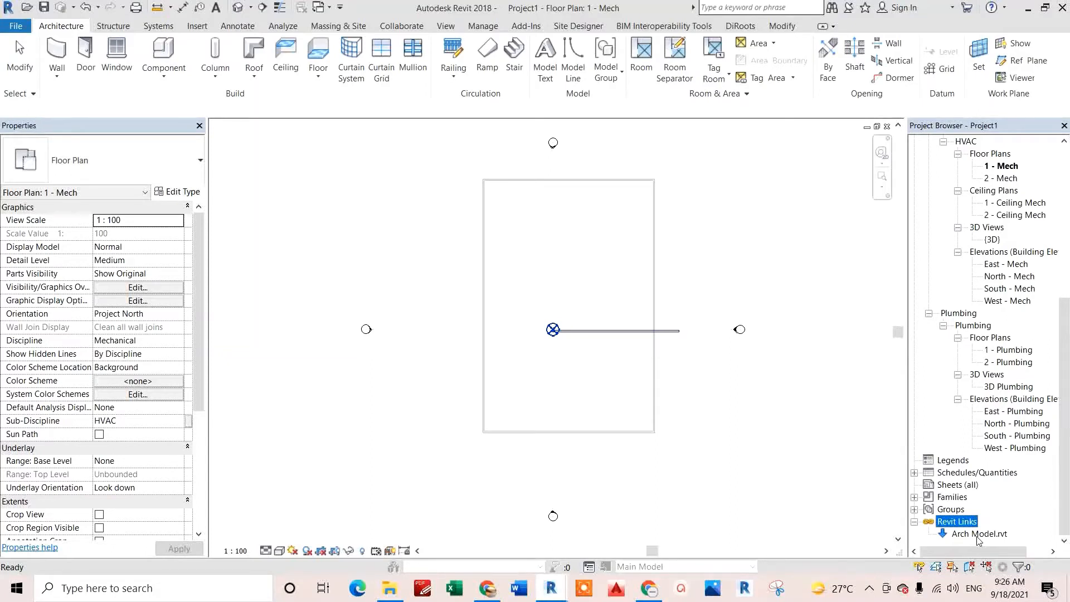
- Move the linked Arch Model so its upper-left corner sits on the project base point at the duct's start
{"action": "left_click", "coordinate": [541, 179]}
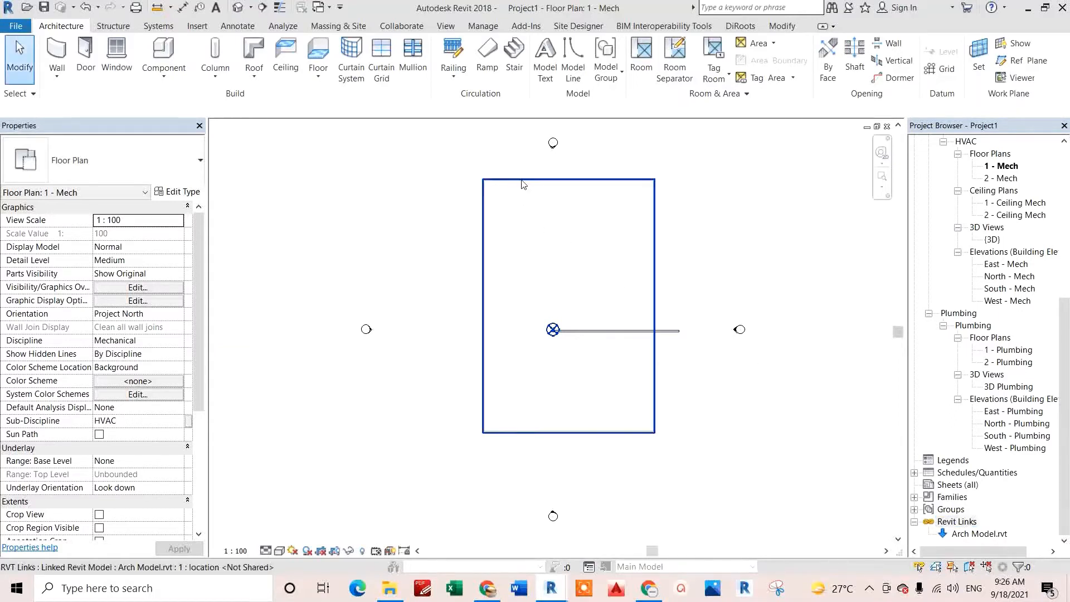
{"action": "left_click", "coordinate": [527, 180]}
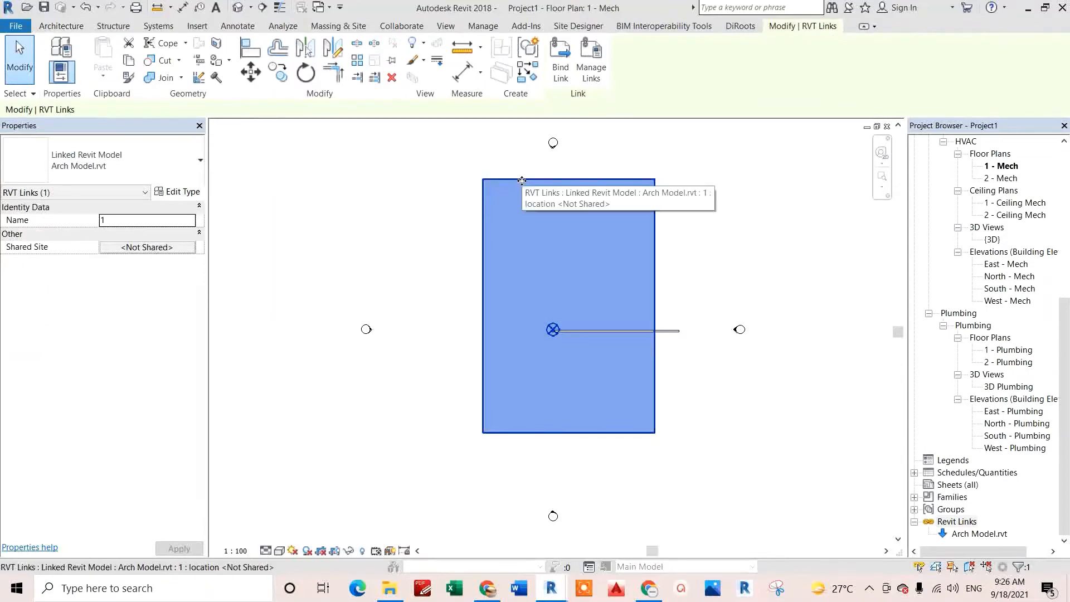
{"action": "key", "text": "m"}
{"action": "key", "text": "v"}
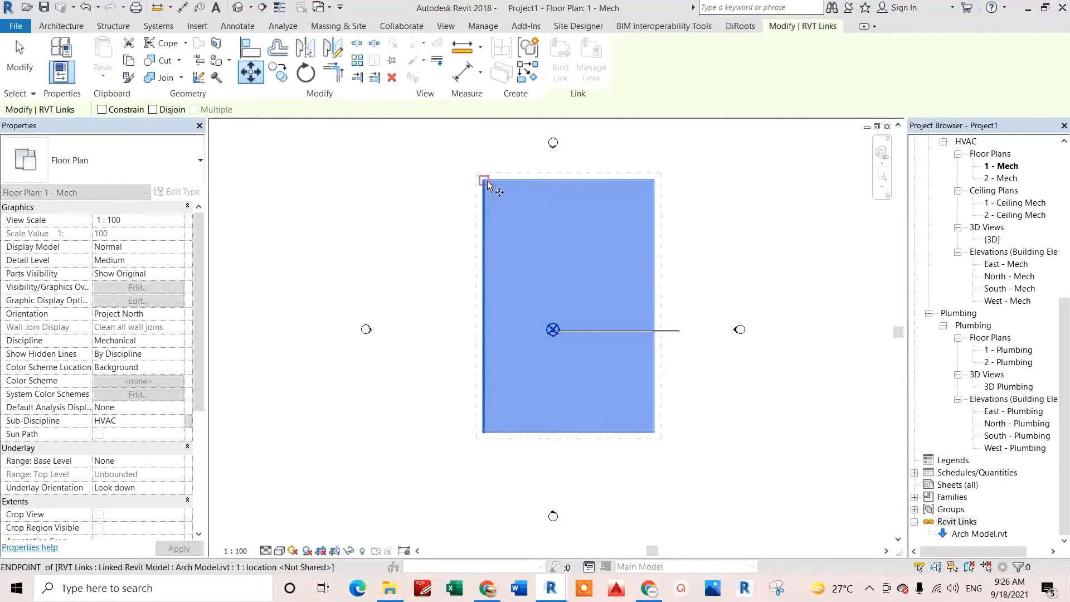
{"action": "left_click", "coordinate": [486, 184]}
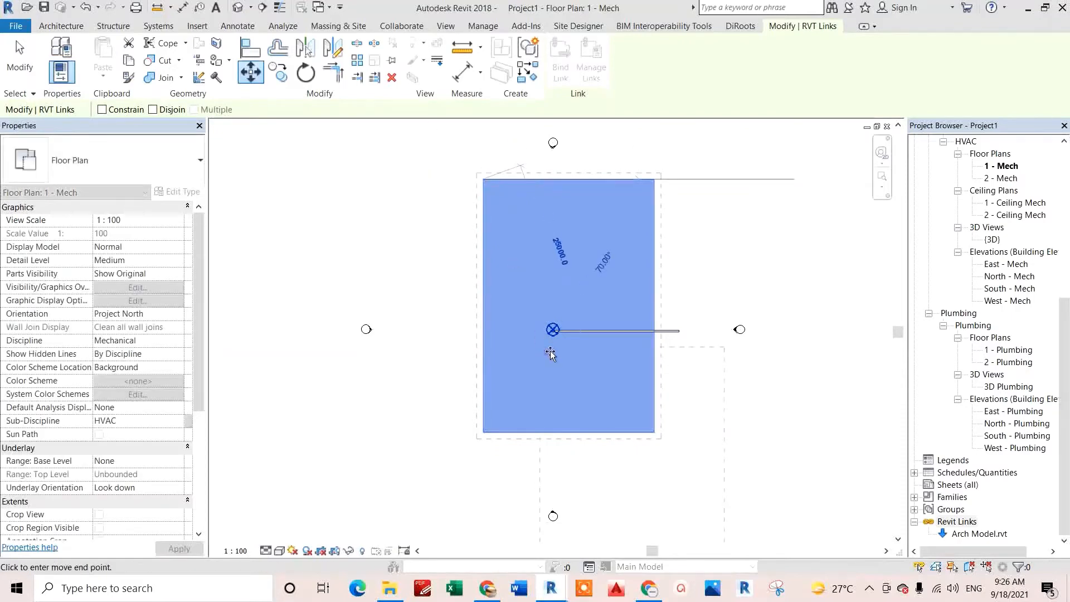
{"action": "left_click", "coordinate": [553, 329]}
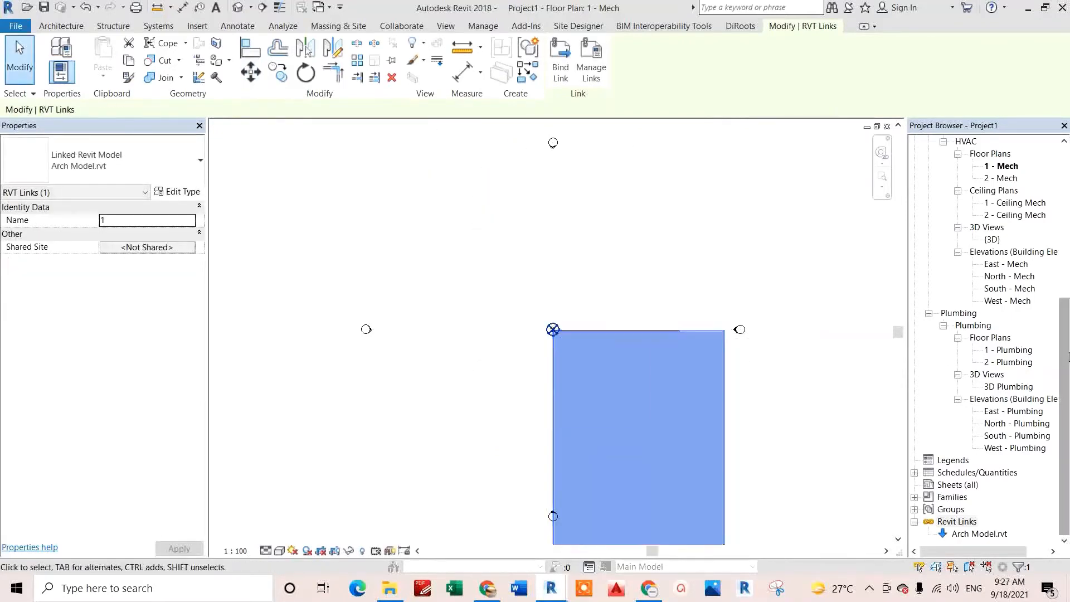
{"action": "left_click_drag", "start_coordinate": [1068, 385], "coordinate": [1069, 385]}
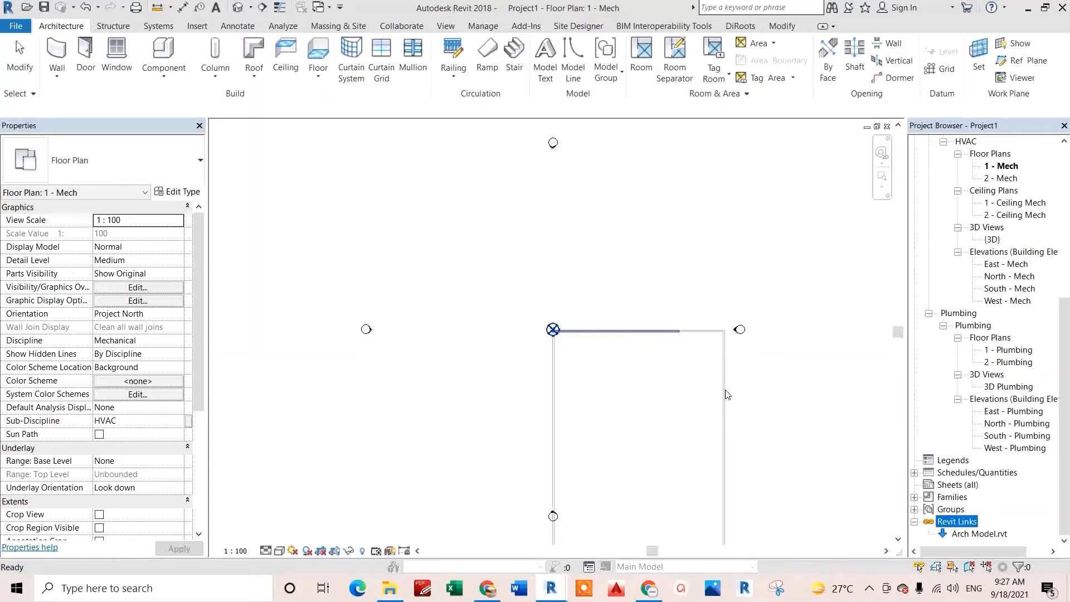
- Acquire the shared coordinates from the linked Arch Model
{"action": "left_click", "coordinate": [481, 27]}
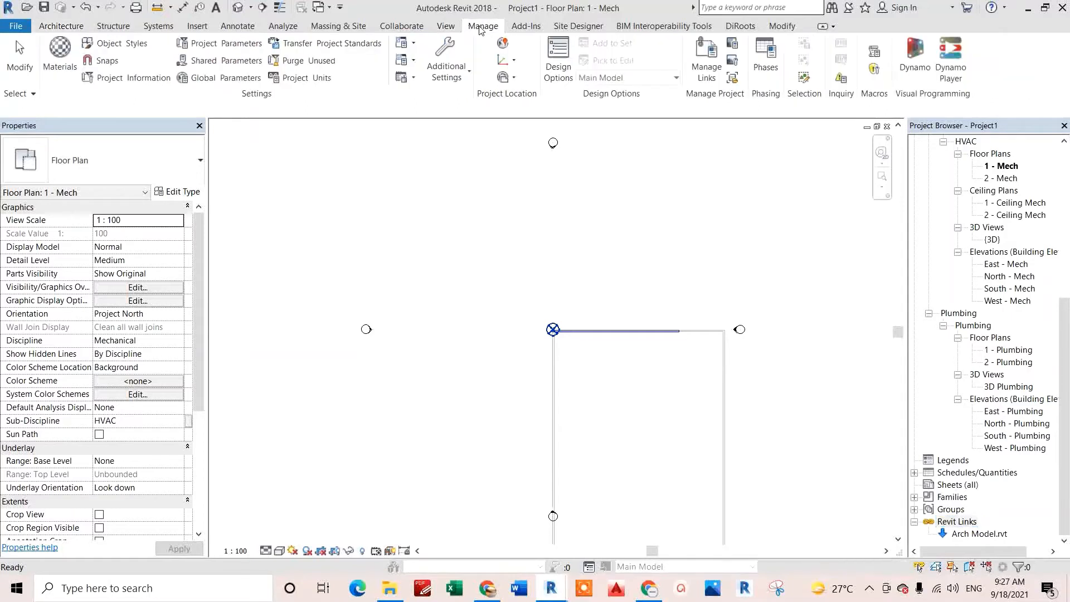
{"action": "left_click", "coordinate": [514, 61]}
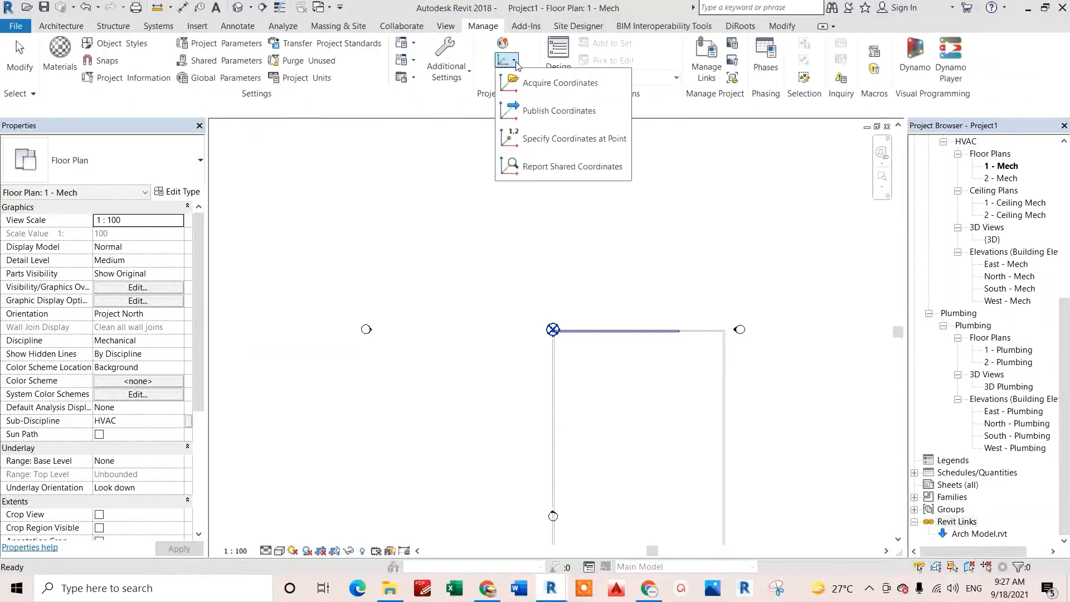
{"action": "left_click", "coordinate": [577, 84]}
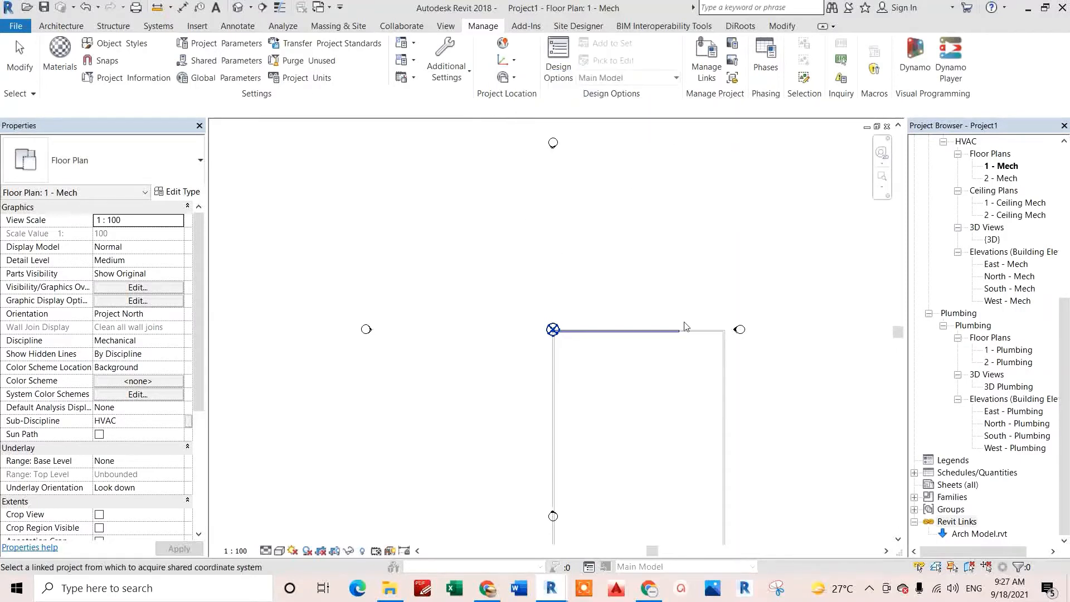
{"action": "left_click", "coordinate": [711, 340]}
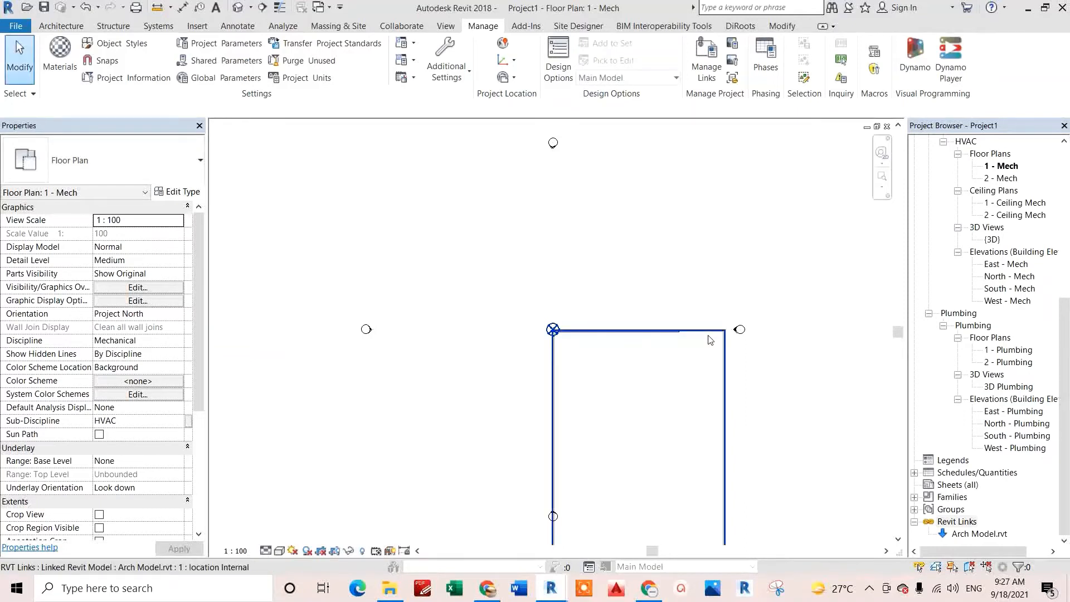
{"action": "left_click", "coordinate": [513, 62]}
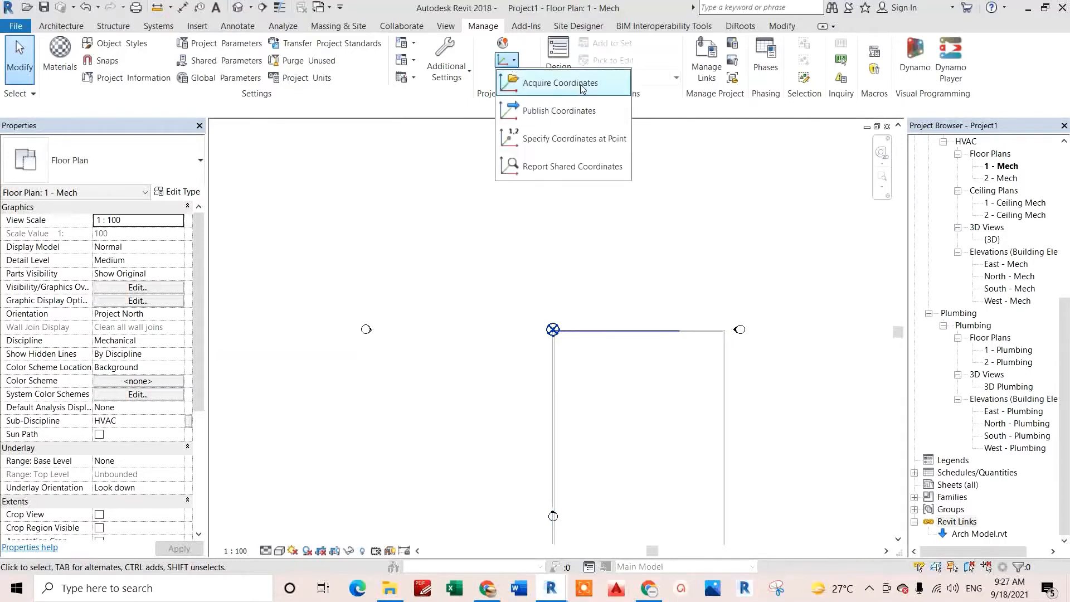
- Try to acquire the coordinates from the linked Arch Model a second time
{"action": "left_click", "coordinate": [560, 83]}
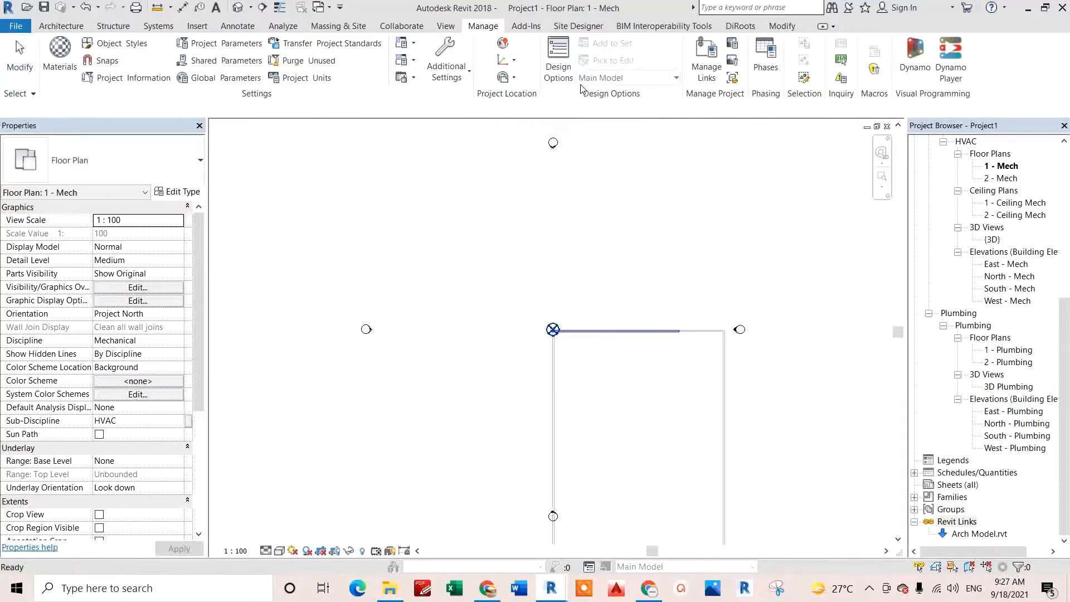
{"action": "left_click", "coordinate": [717, 331]}
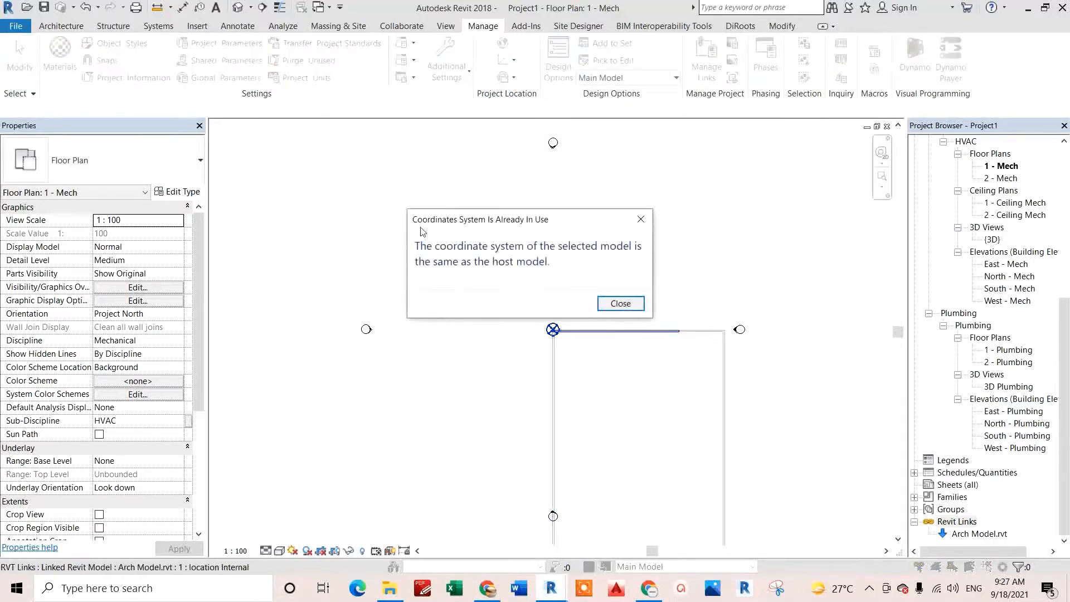
{"action": "left_click", "coordinate": [642, 219]}
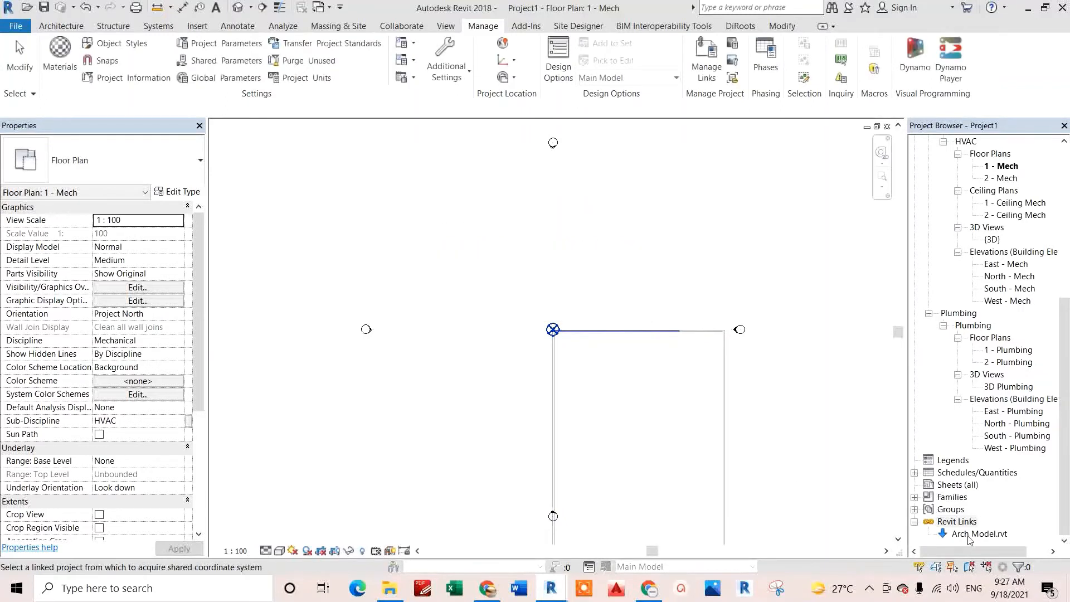
- Remove the Arch Model.rvt link from the project through Manage Links
{"action": "left_click", "coordinate": [957, 522]}
{"action": "right_click", "coordinate": [957, 522]}
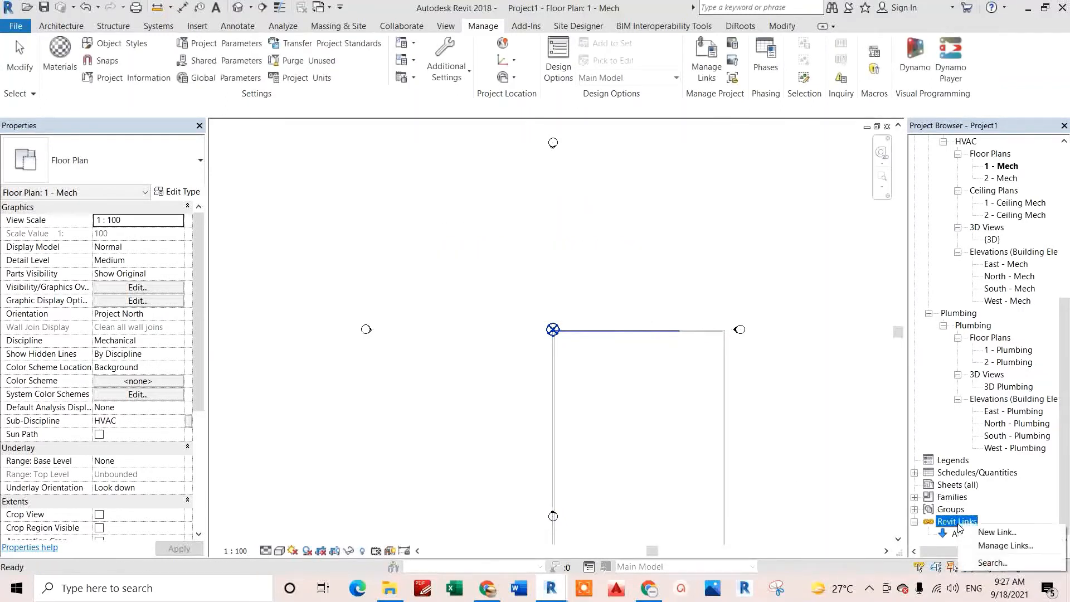
{"action": "left_click", "coordinate": [1011, 545]}
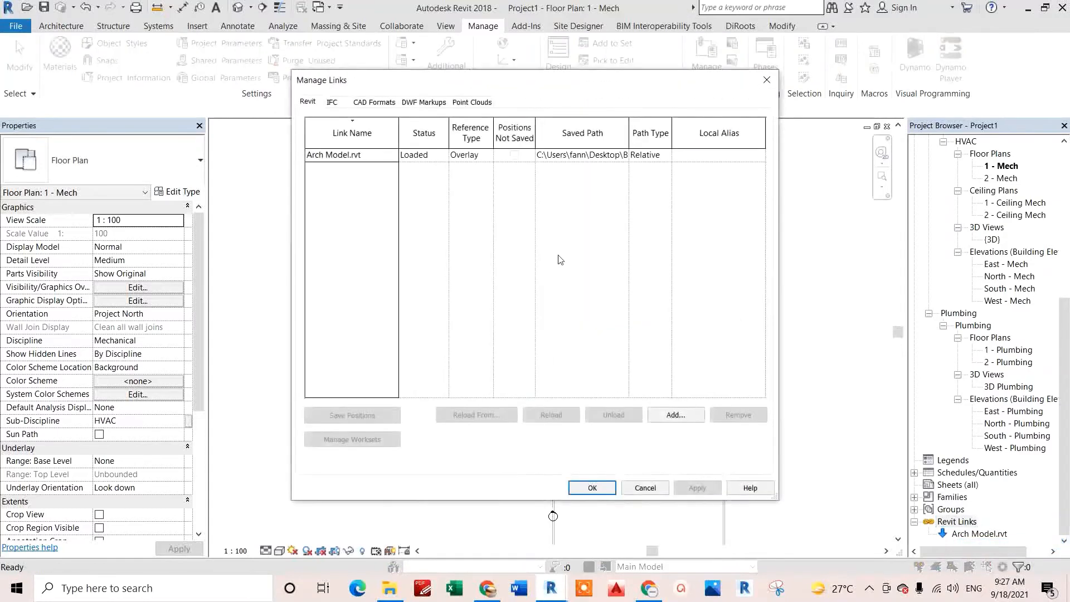
{"action": "left_click", "coordinate": [373, 154]}
{"action": "left_click", "coordinate": [734, 415]}
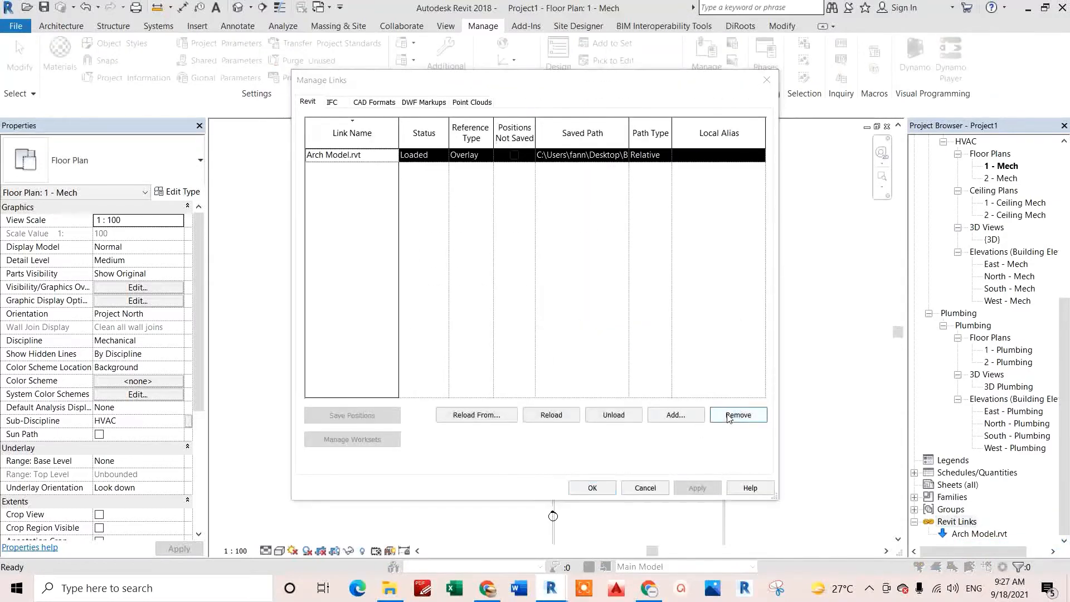
{"action": "left_click", "coordinate": [560, 316]}
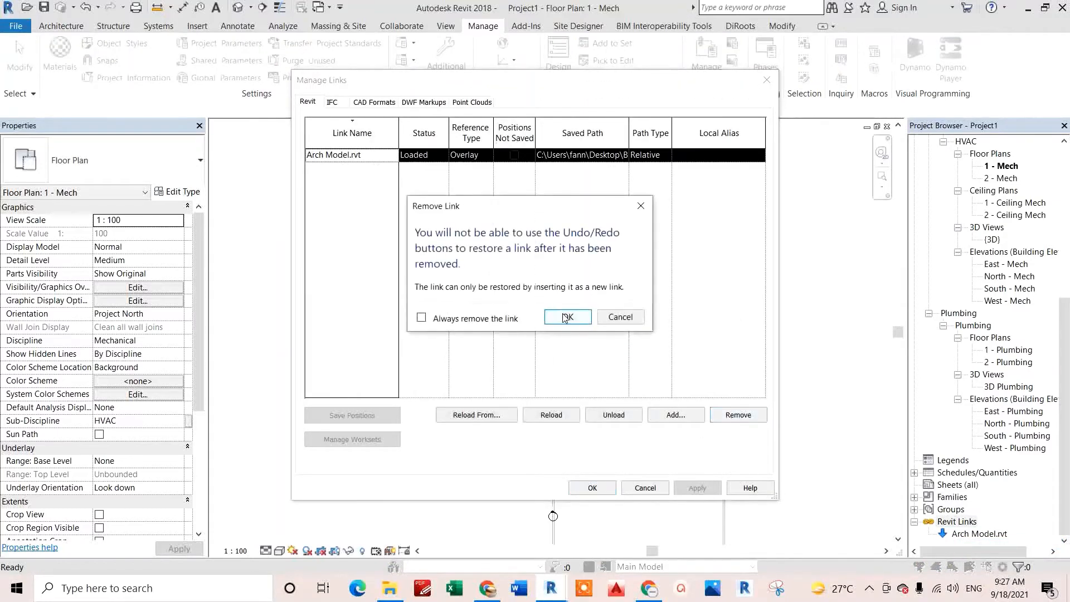
{"action": "left_click", "coordinate": [592, 487]}
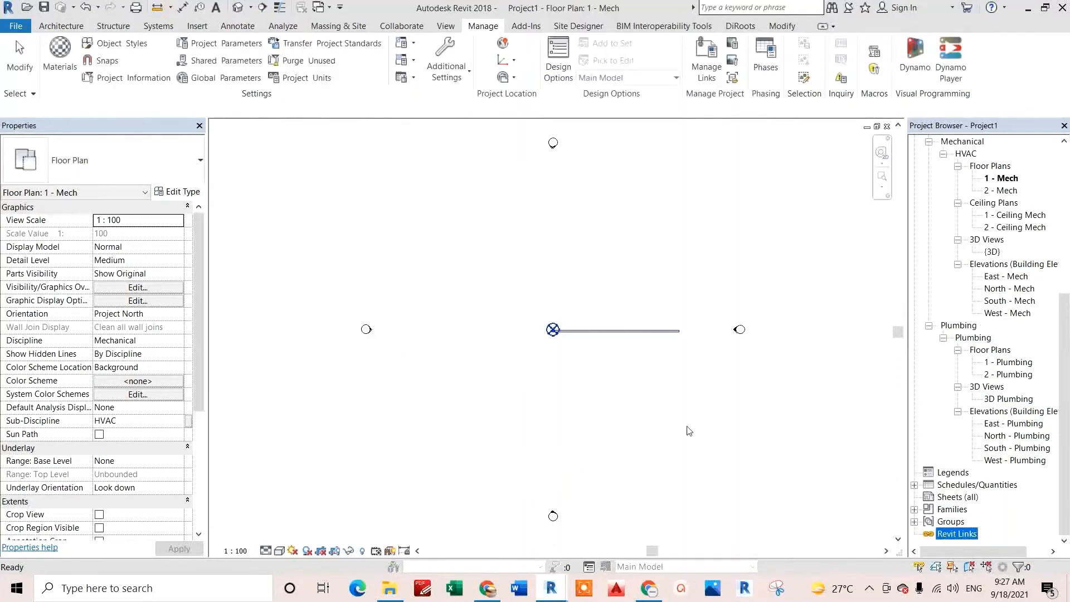
- Link Arch Model.rvt from the Projects folder again with the positioning set to Auto - By Shared Coordinates
{"action": "right_click", "coordinate": [954, 536]}
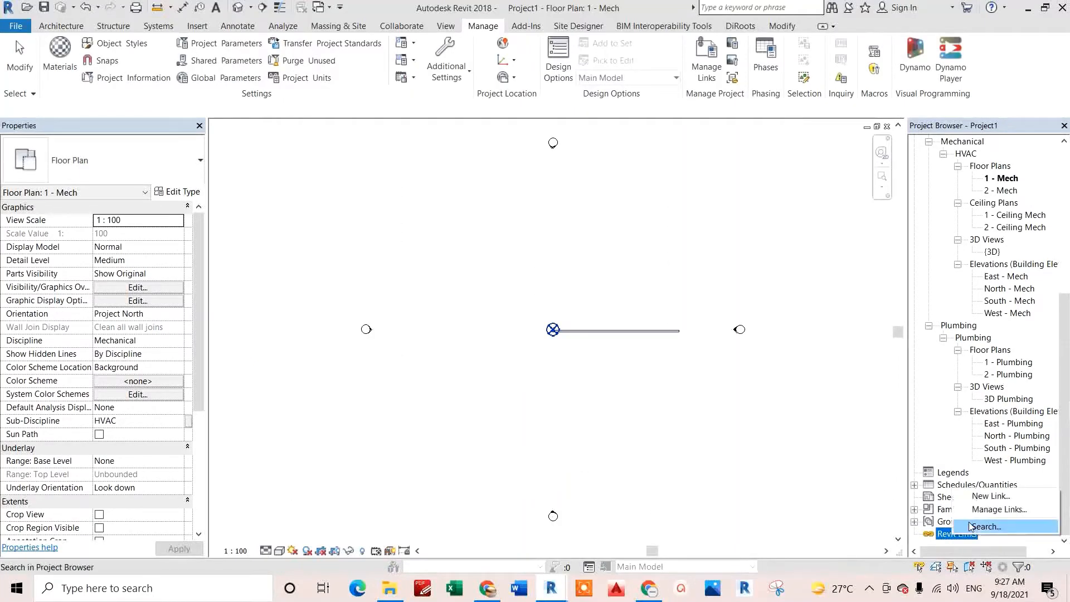
{"action": "left_click", "coordinate": [998, 509]}
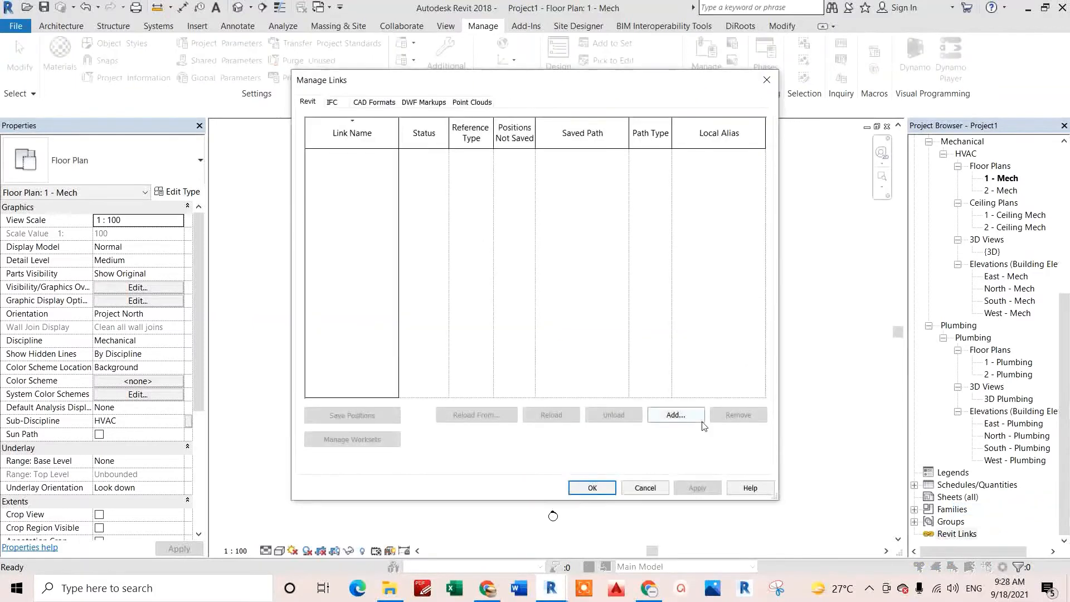
{"action": "left_click", "coordinate": [684, 415]}
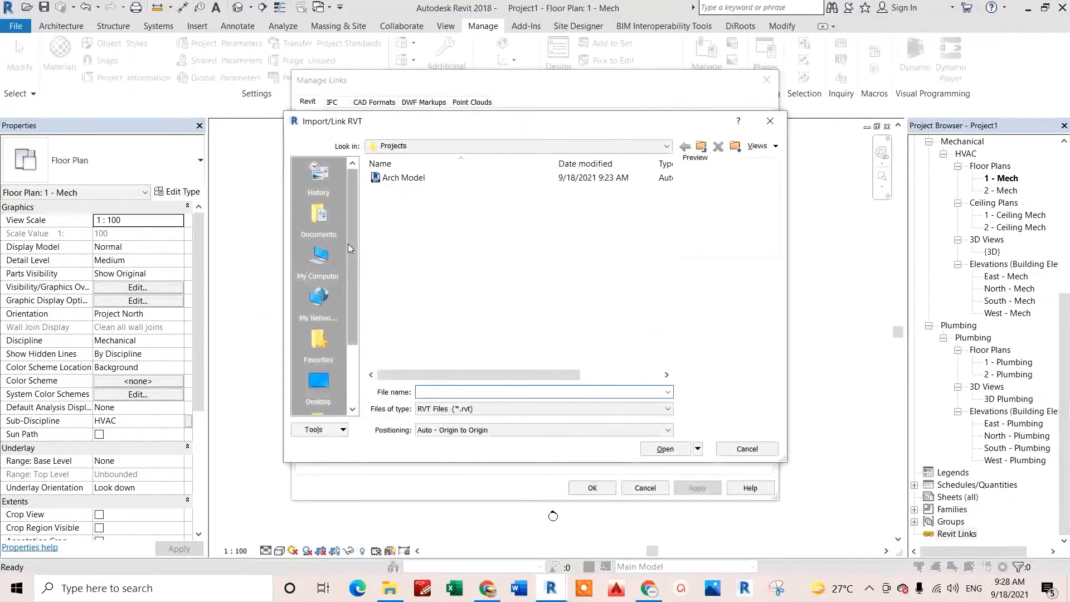
{"action": "left_click", "coordinate": [397, 178]}
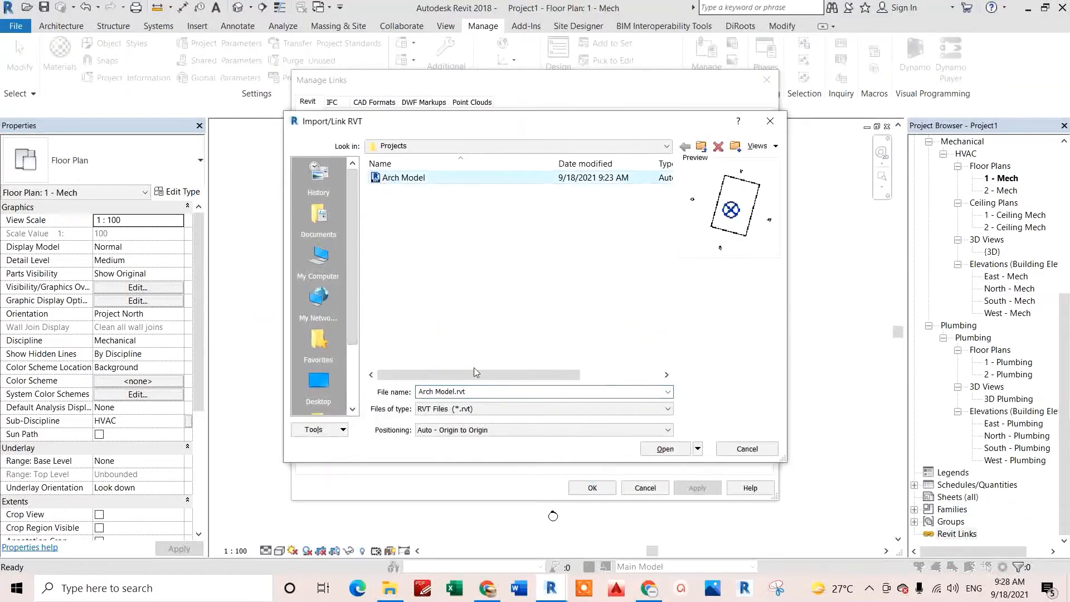
{"action": "left_click", "coordinate": [518, 431]}
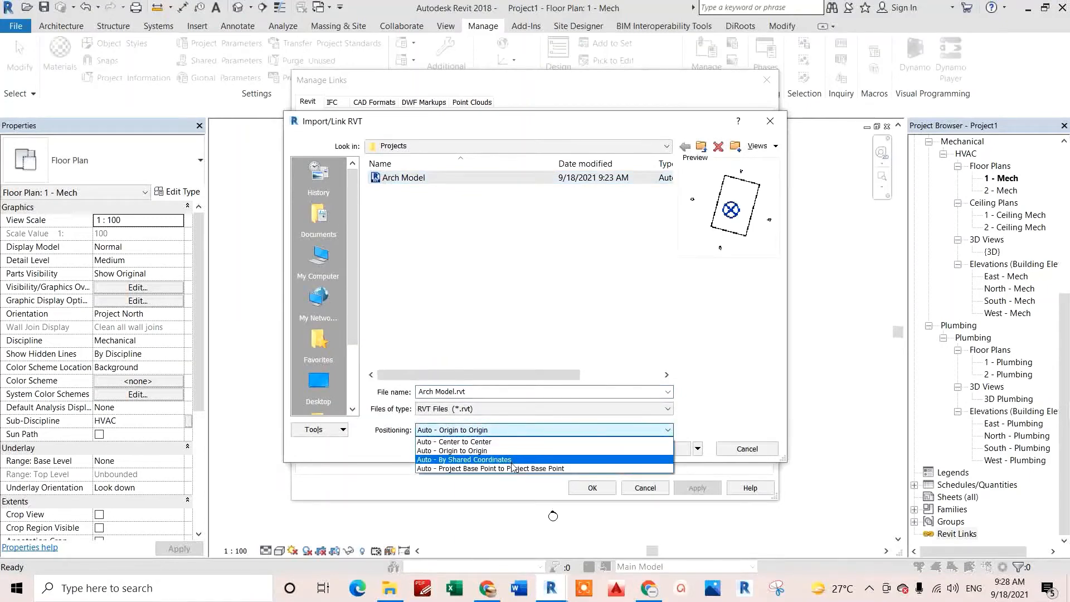
{"action": "left_click", "coordinate": [512, 461]}
{"action": "left_click", "coordinate": [659, 449]}
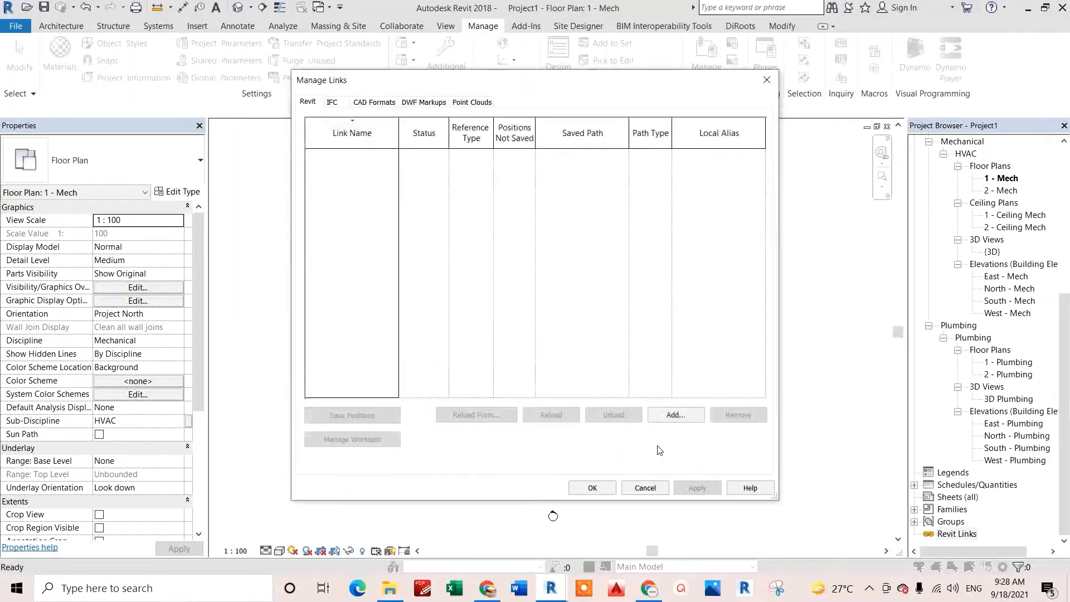
{"action": "left_click", "coordinate": [592, 488]}
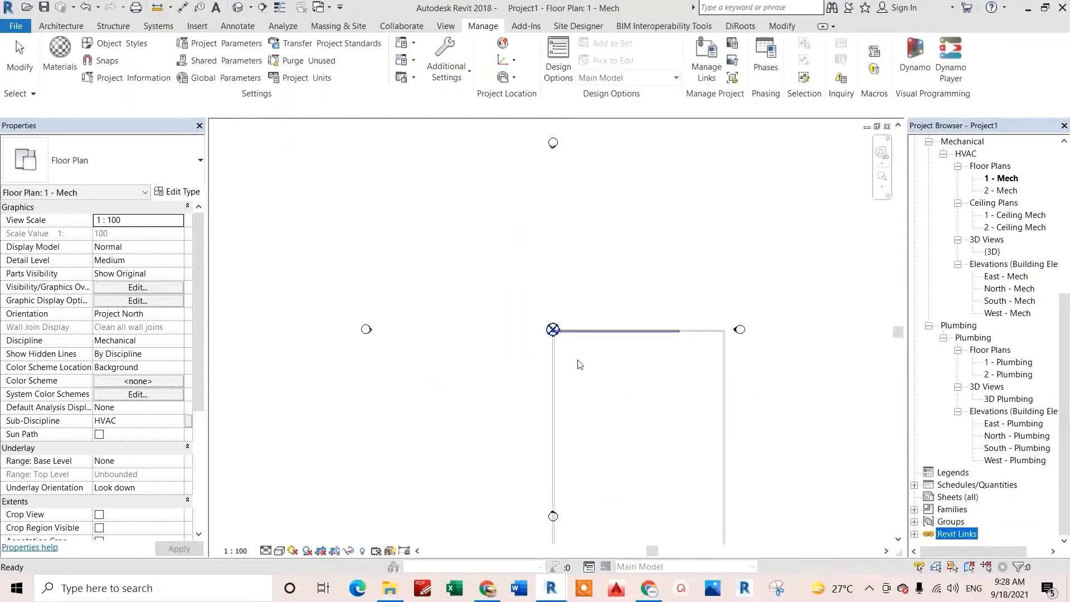
- Switch the orientation of the 1 - Mech floor plan to True North and back to Project North
{"action": "left_click", "coordinate": [177, 314]}
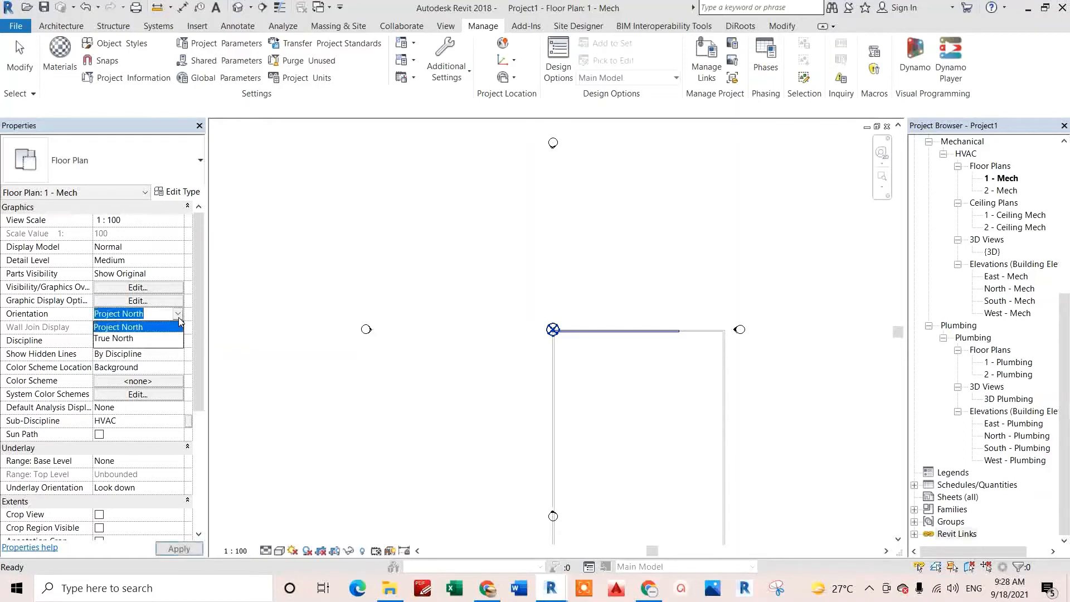
{"action": "left_click", "coordinate": [143, 338]}
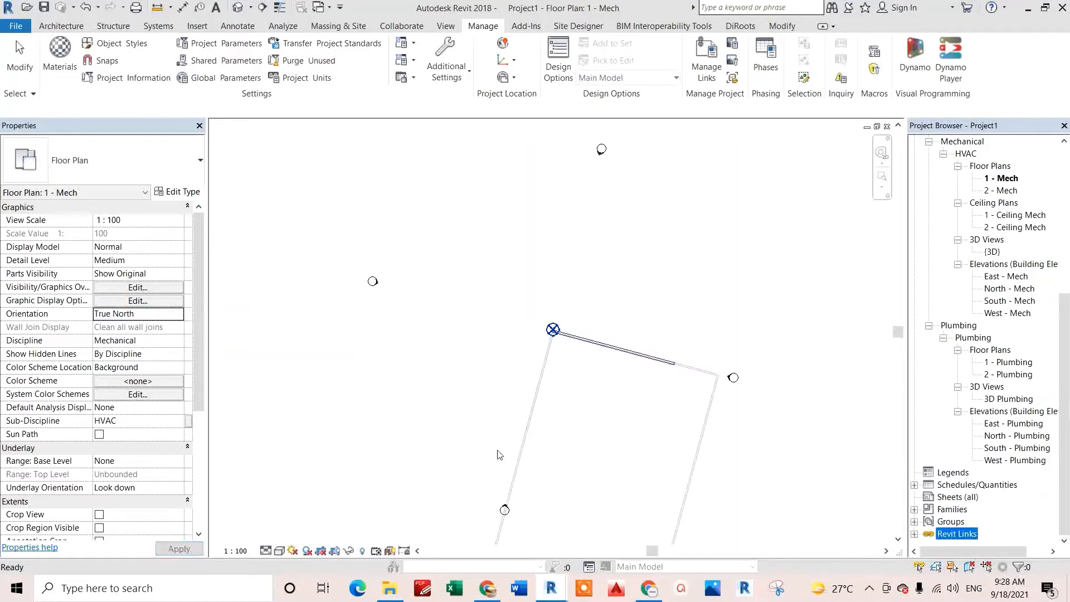
{"action": "left_click", "coordinate": [177, 314]}
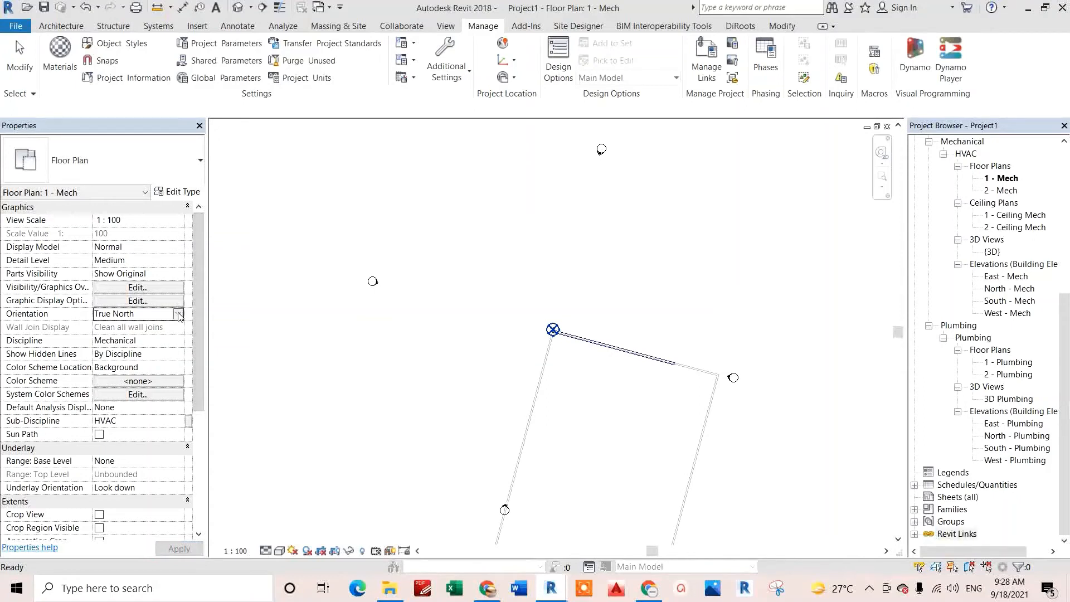
{"action": "left_click", "coordinate": [142, 328]}
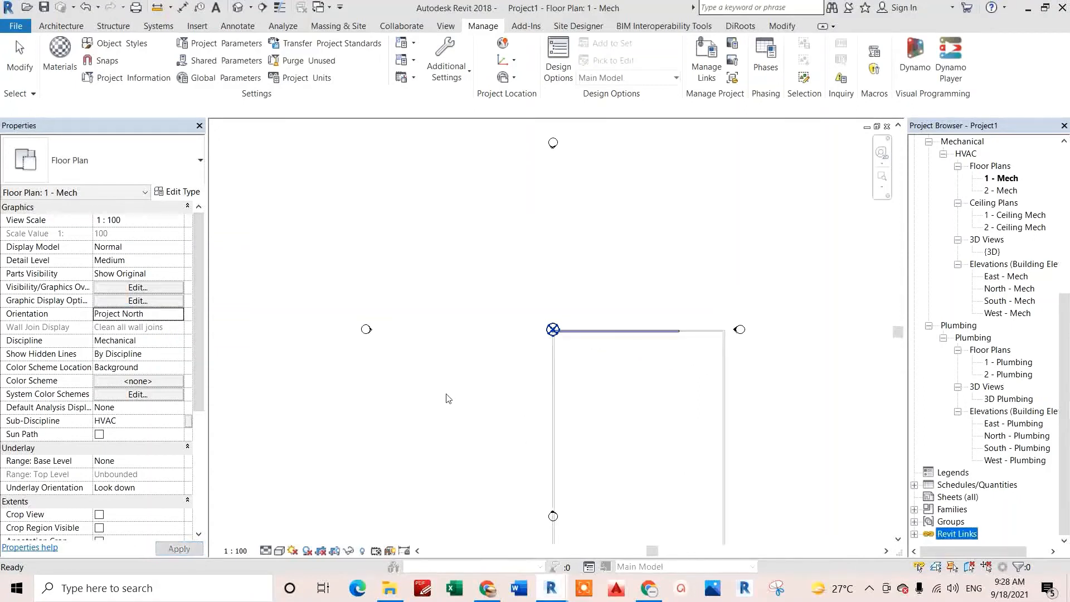
- Undo the orientation changes and the linking of the Revit project
{"action": "left_click", "coordinate": [98, 7]}
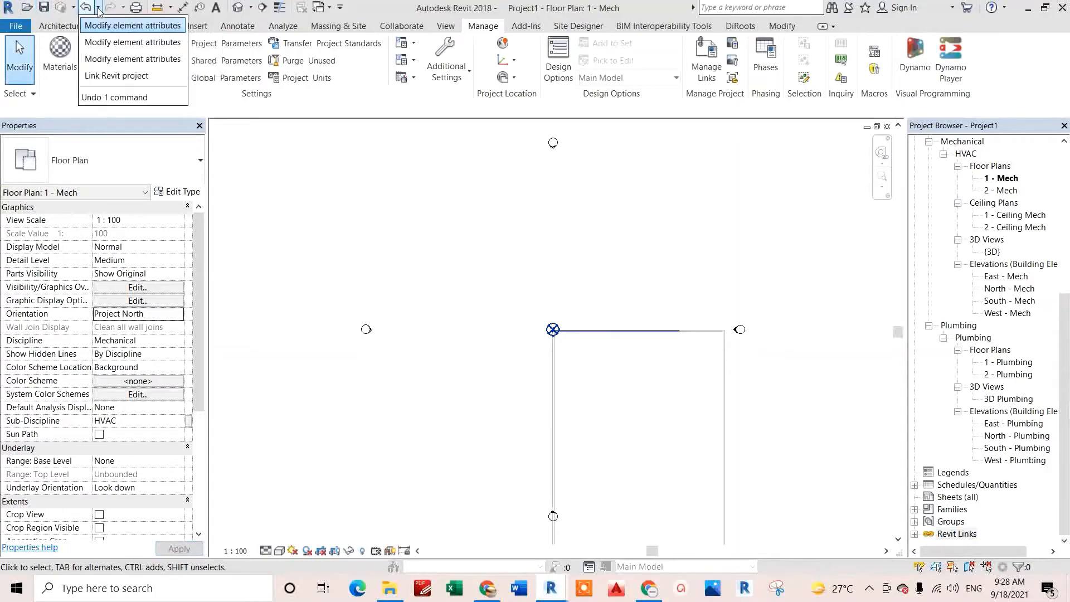
{"action": "left_click", "coordinate": [116, 77]}
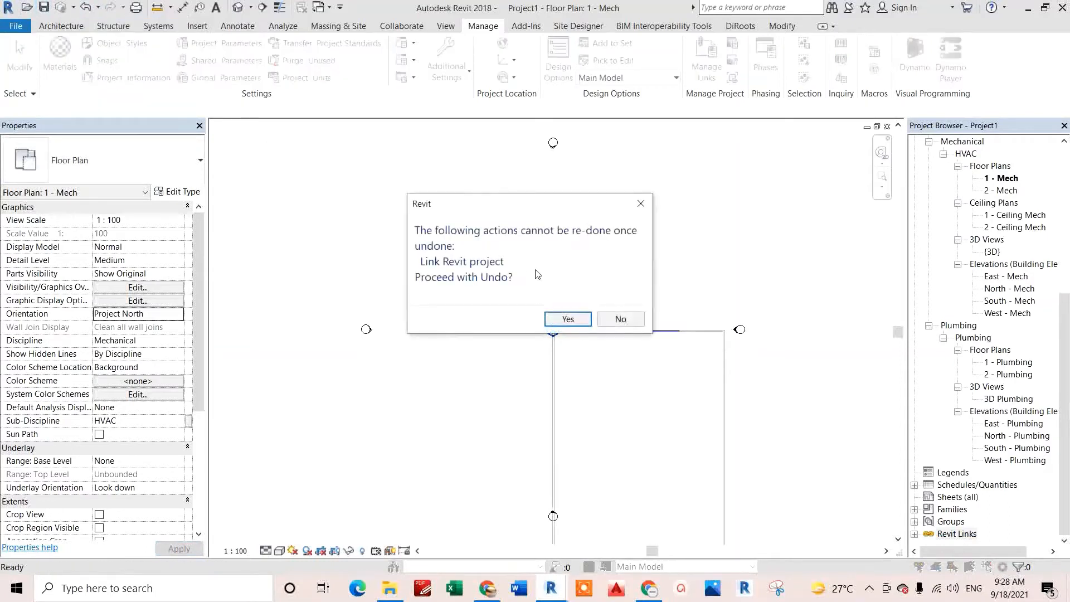
{"action": "left_click", "coordinate": [564, 321]}
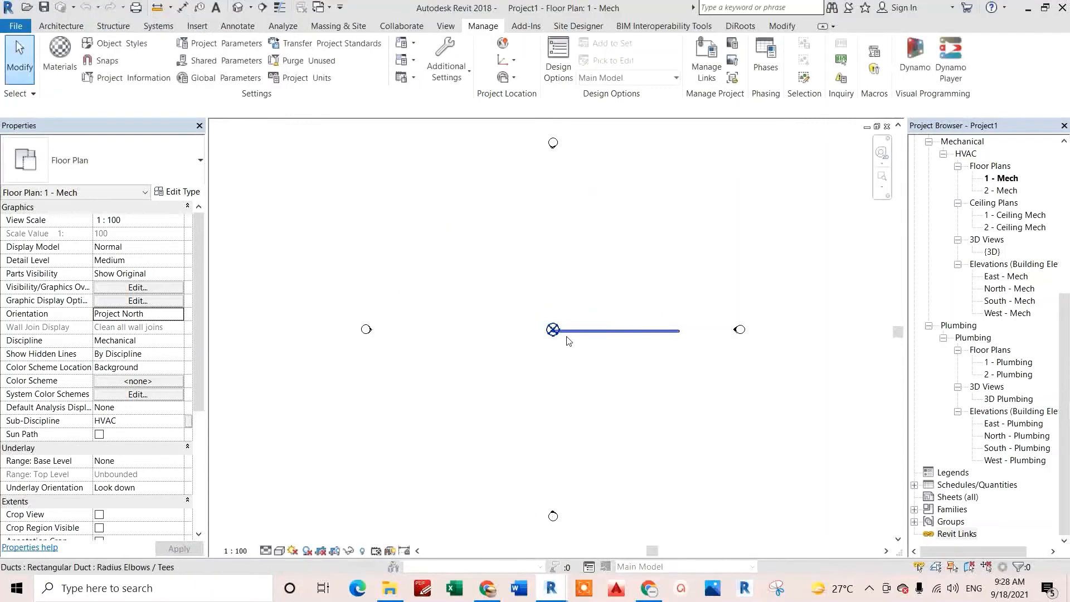
- Set the project base point's N/S, E/W and Elev values to 0
{"action": "left_click", "coordinate": [552, 329]}
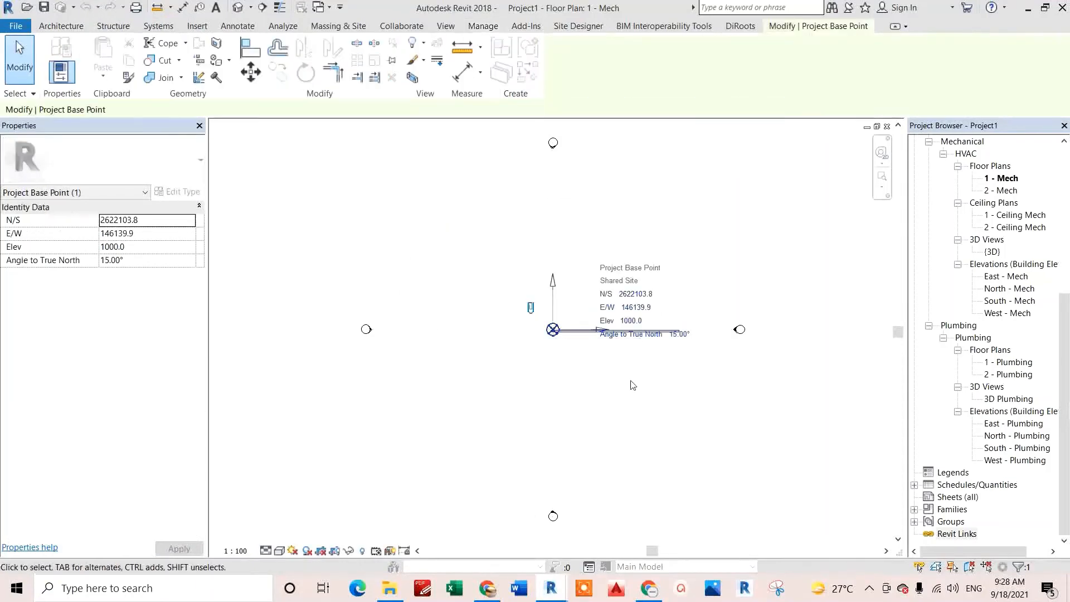
{"action": "left_click", "coordinate": [647, 295]}
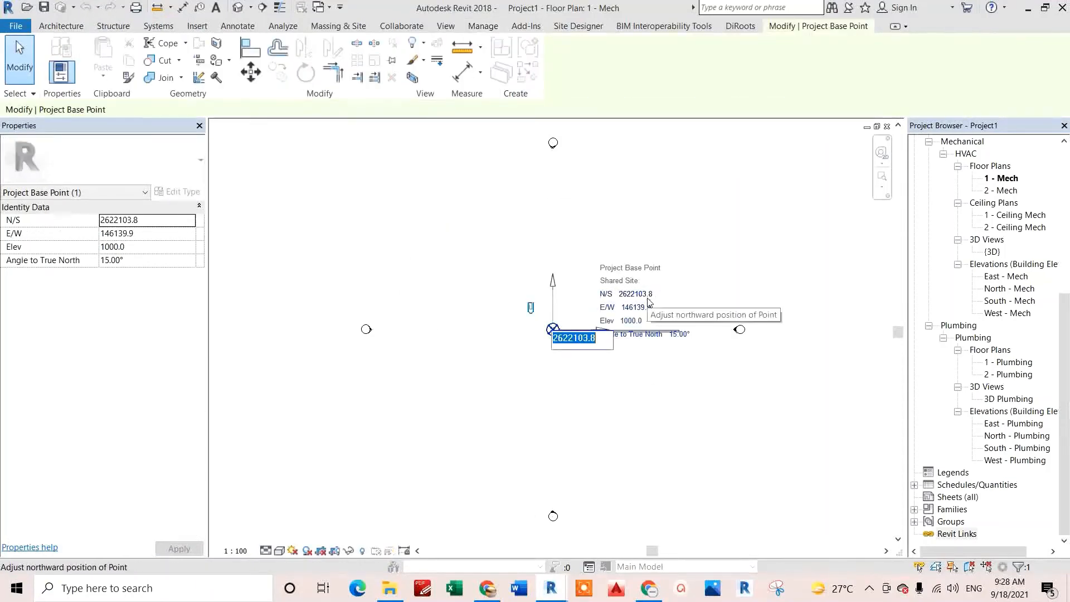
{"action": "type", "text": "0"}
{"action": "key", "text": "Return"}
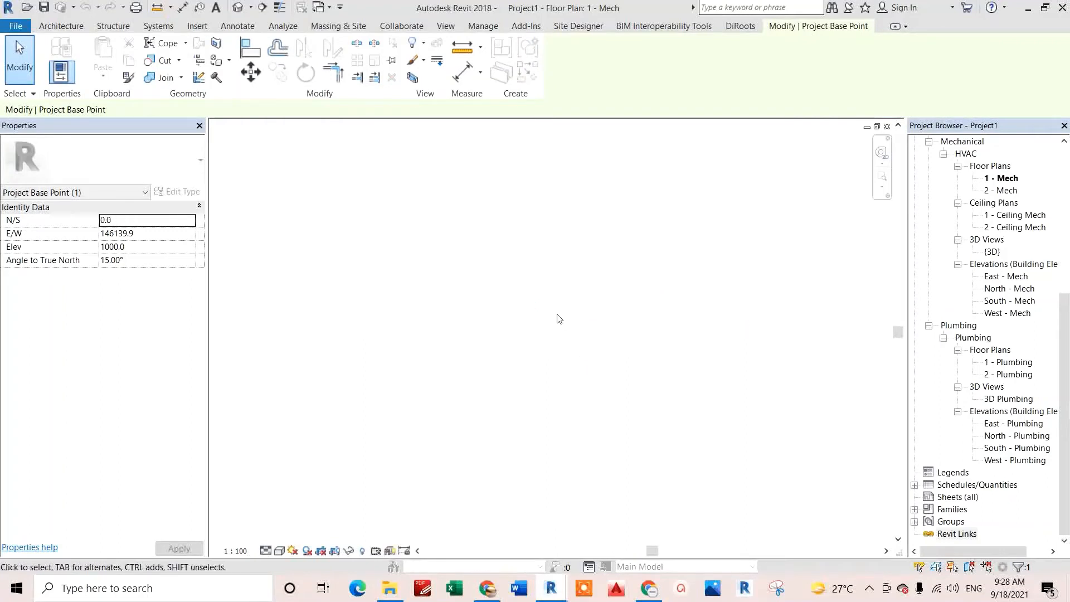
{"action": "left_click", "coordinate": [174, 236]}
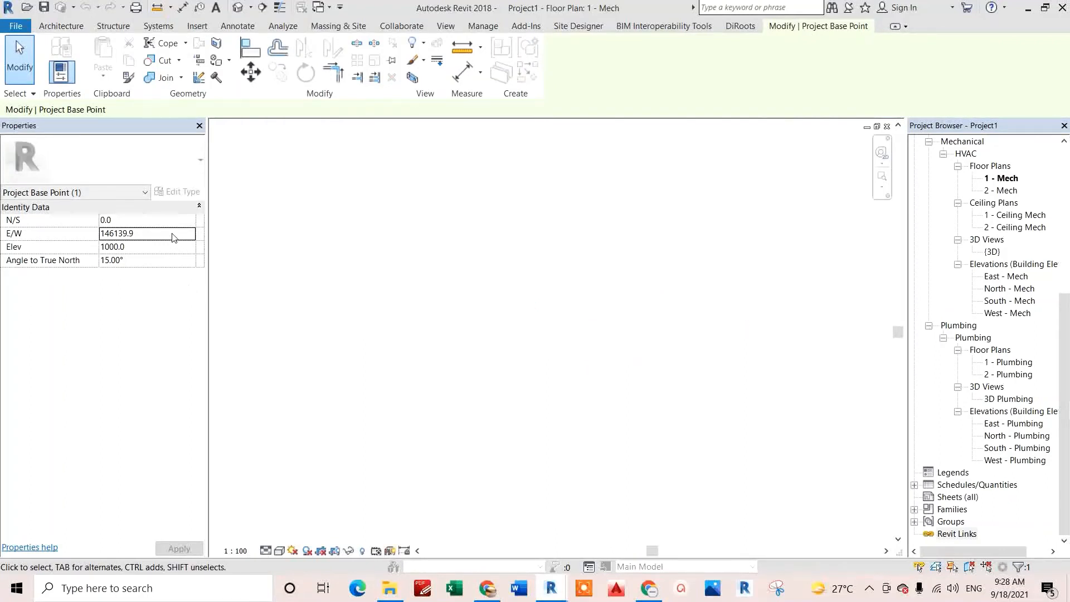
{"action": "double_click", "coordinate": [174, 237]}
{"action": "type", "text": "0"}
{"action": "left_click", "coordinate": [158, 248]}
{"action": "type", "text": "0"}
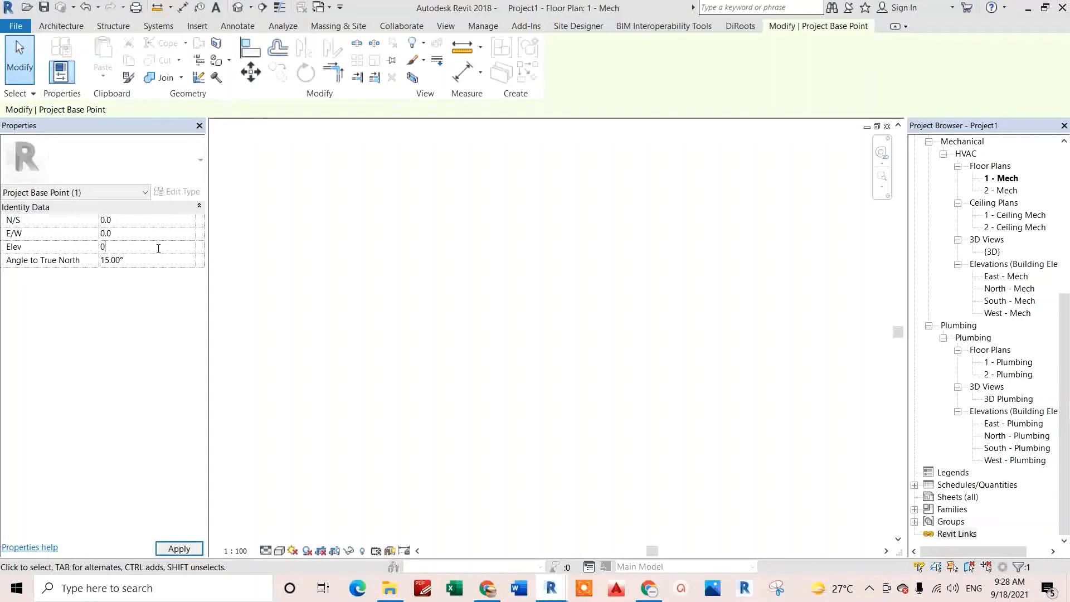
- Set the project base point's Angle to True North to 0 and fit the floor plan in the view
{"action": "left_click", "coordinate": [156, 262]}
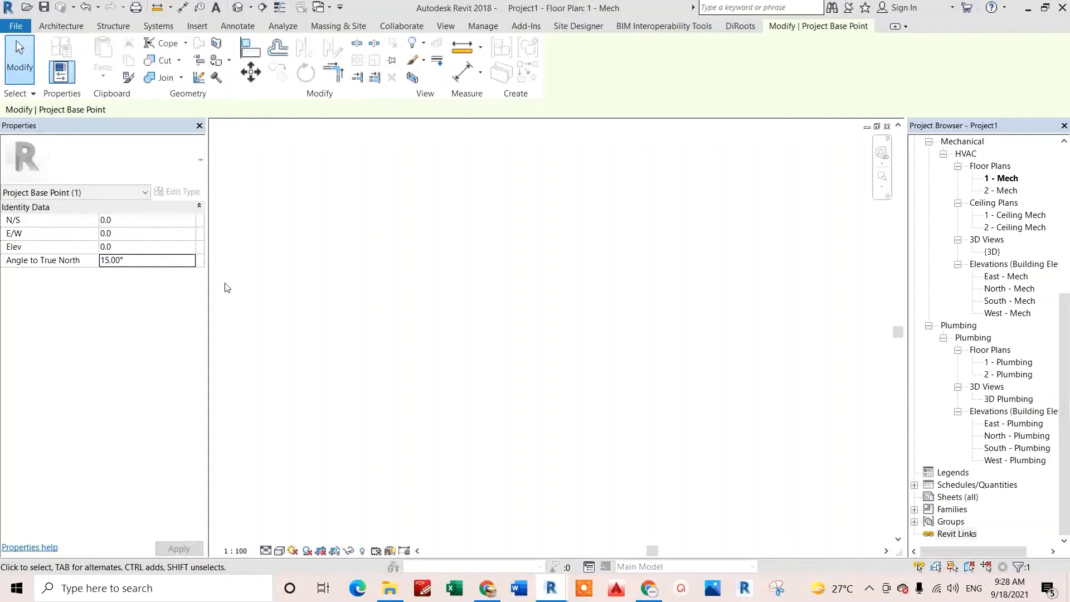
{"action": "double_click", "coordinate": [139, 260]}
{"action": "type", "text": "0"}
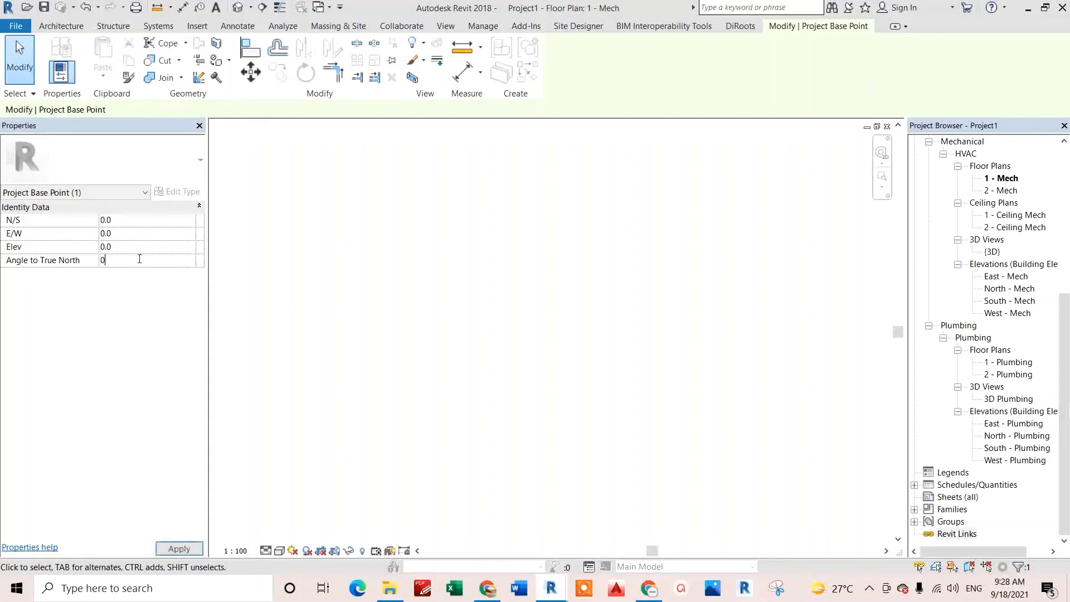
{"action": "left_click", "coordinate": [320, 283]}
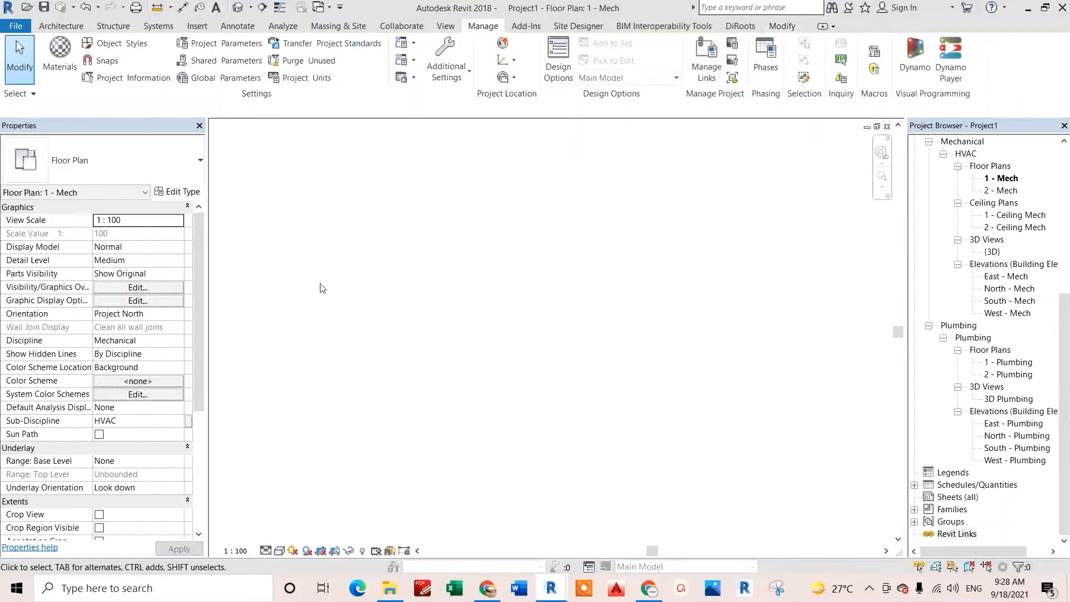
{"action": "right_click", "coordinate": [357, 294]}
{"action": "left_click", "coordinate": [427, 410]}
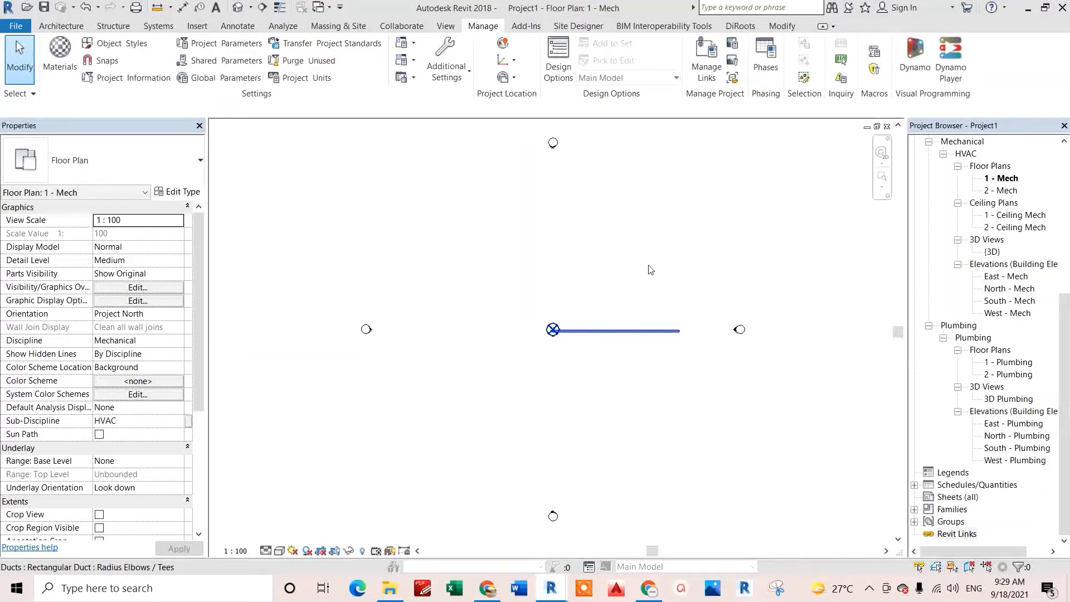
- Save the project as MEP Model in the Projects folder and close it
{"action": "left_click", "coordinate": [16, 26]}
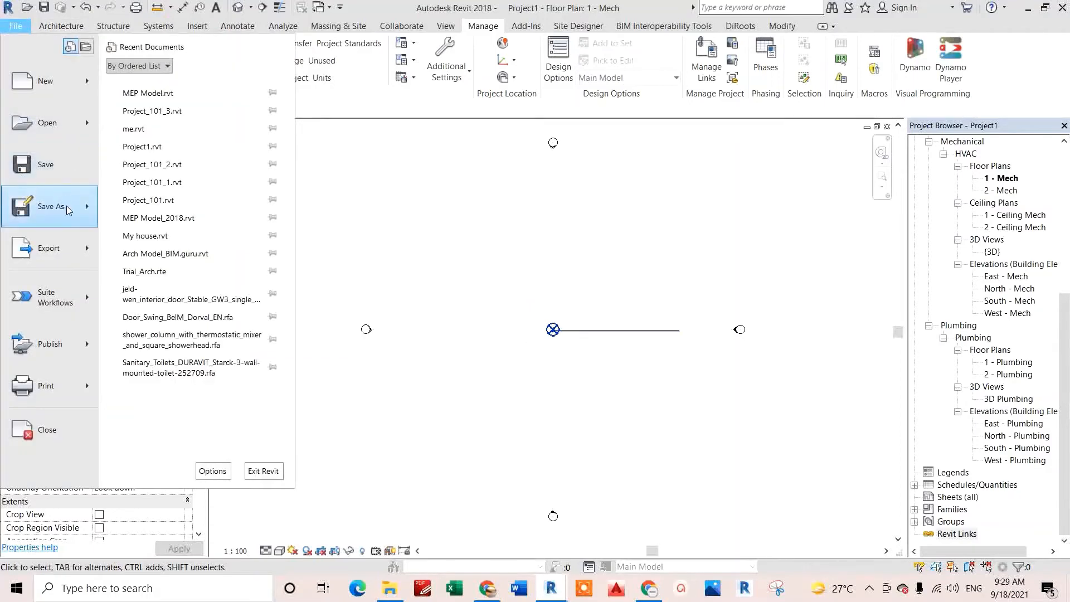
{"action": "mouse_move", "coordinate": [65, 206]}
{"action": "left_click", "coordinate": [192, 112]}
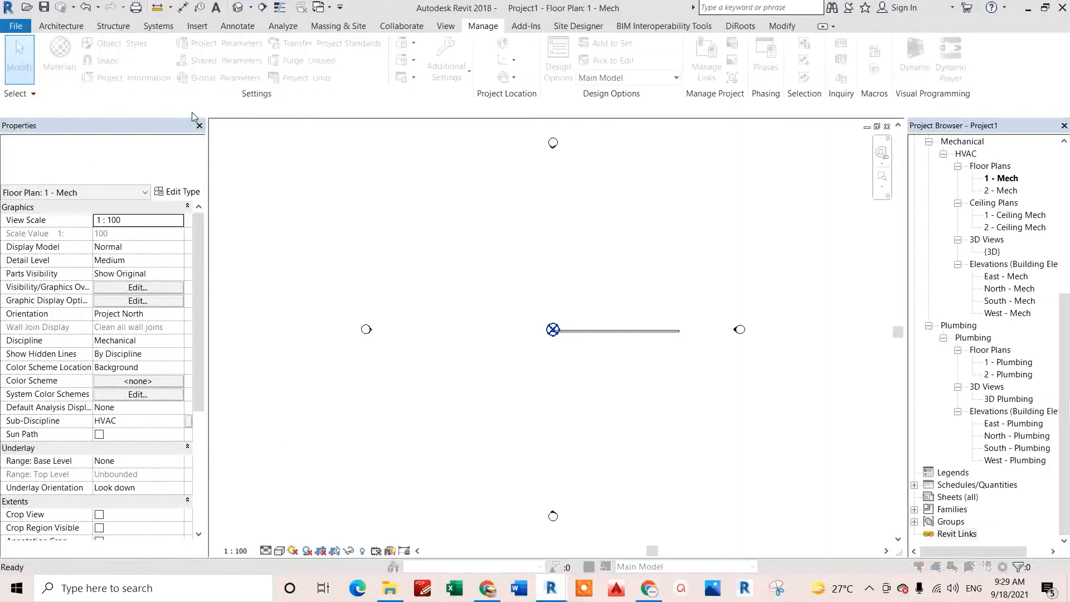
{"action": "type", "text": "M"}
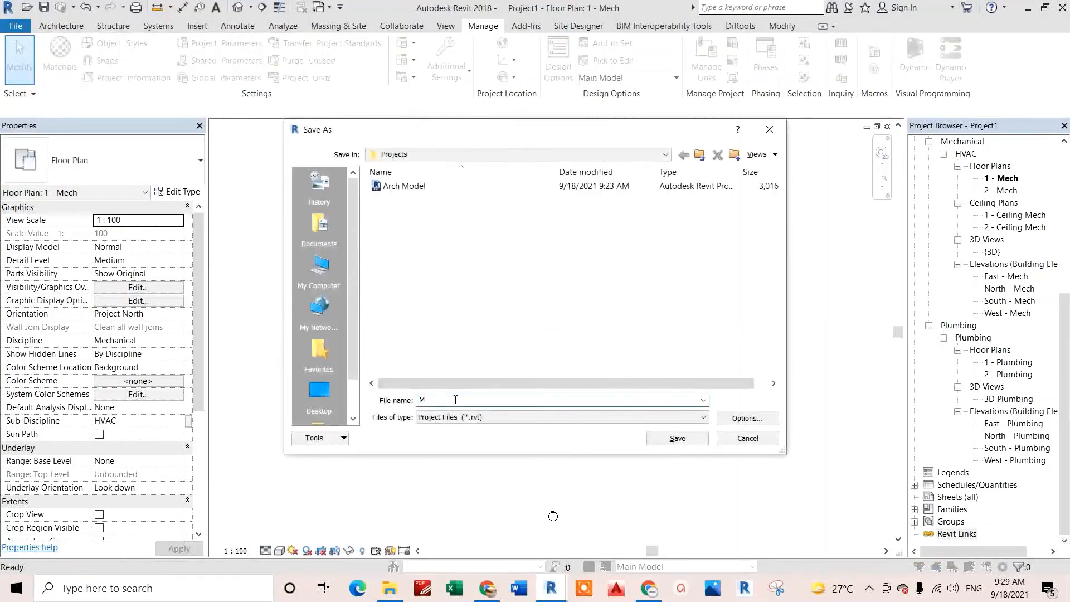
{"action": "type", "text": "EP Model"}
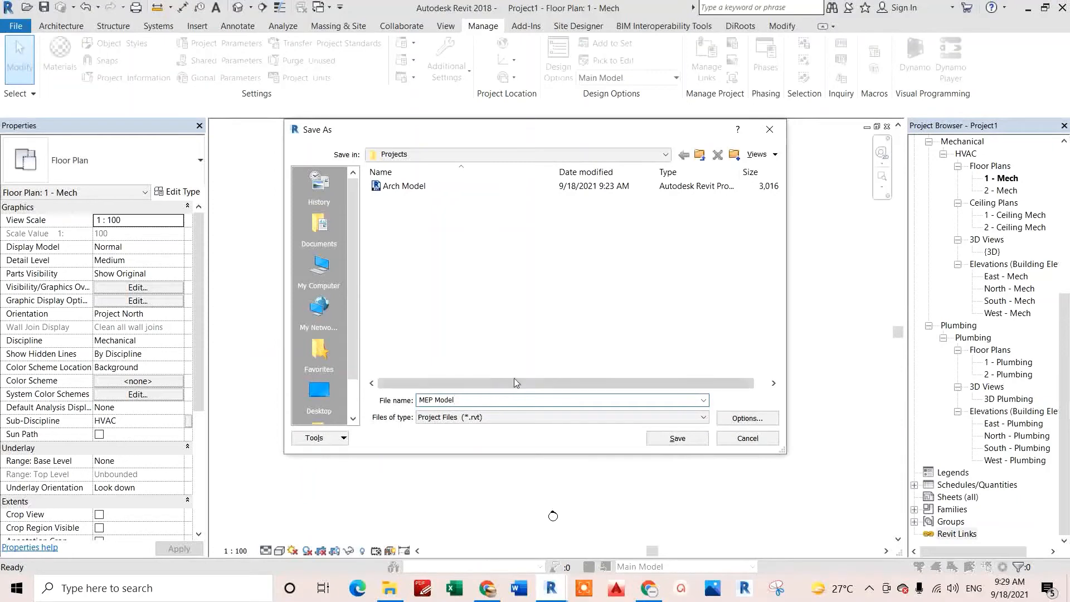
{"action": "left_click", "coordinate": [669, 439]}
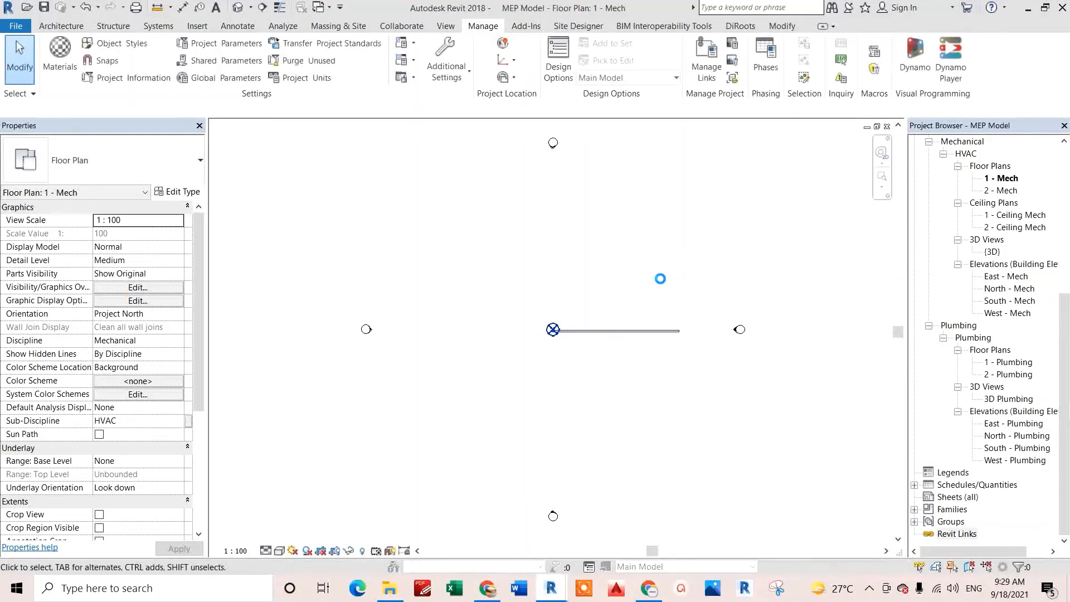
{"action": "left_click", "coordinate": [886, 128]}
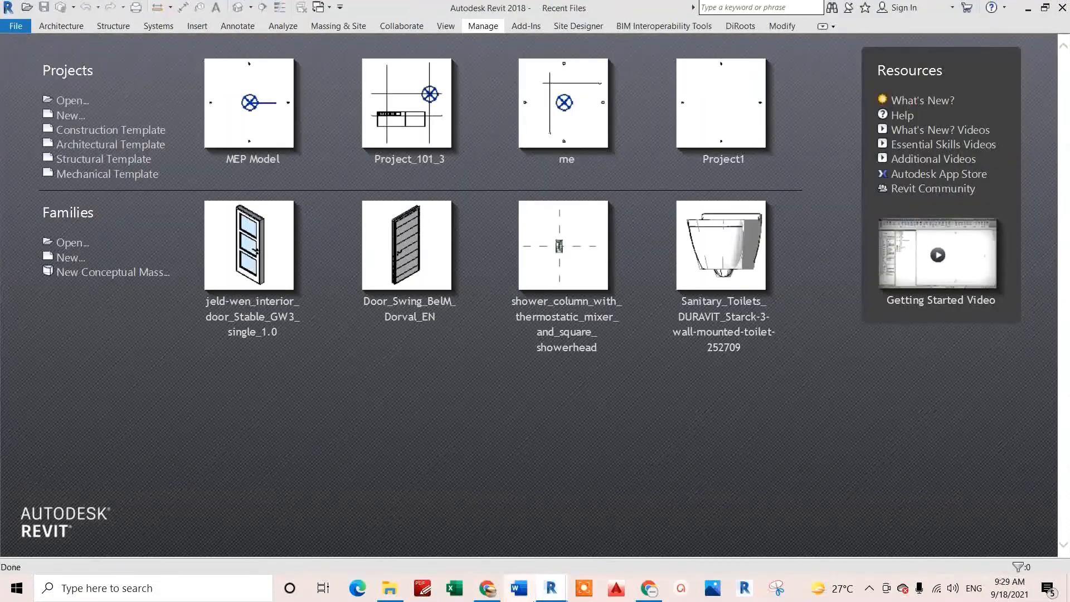
- Switch to the Arch Model and link MEP Model.rvt into it with Auto - Origin to Origin positioning
{"action": "mouse_move", "coordinate": [552, 587]}
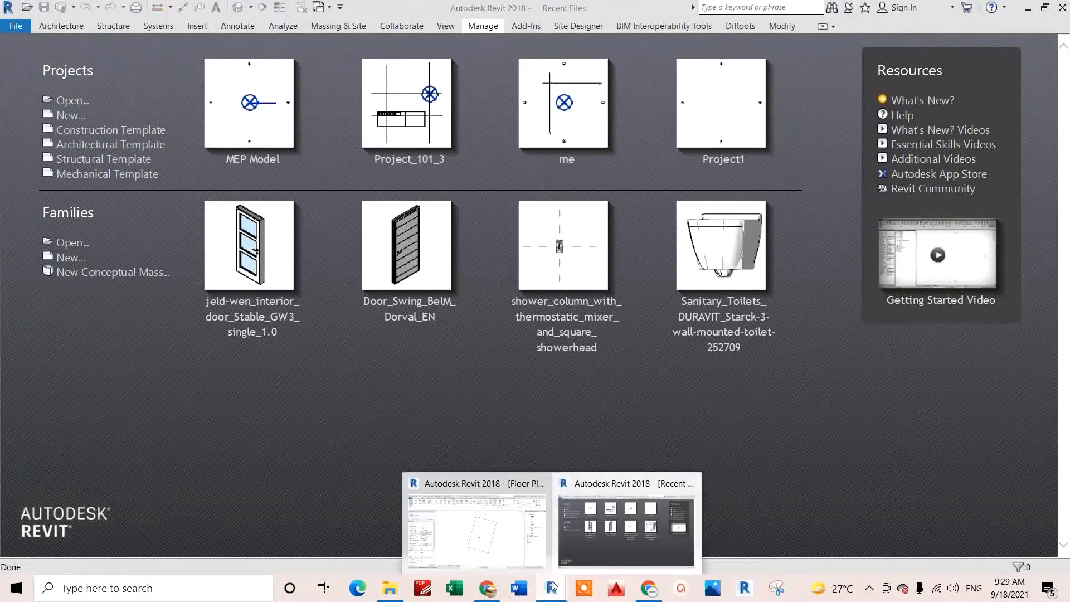
{"action": "left_click", "coordinate": [515, 545]}
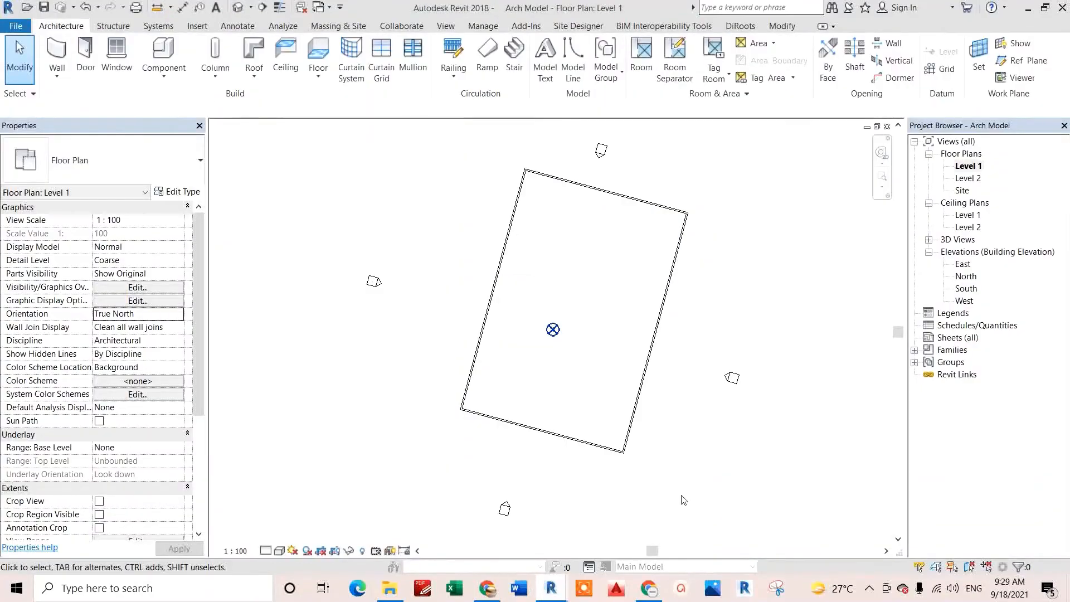
{"action": "right_click", "coordinate": [950, 378]}
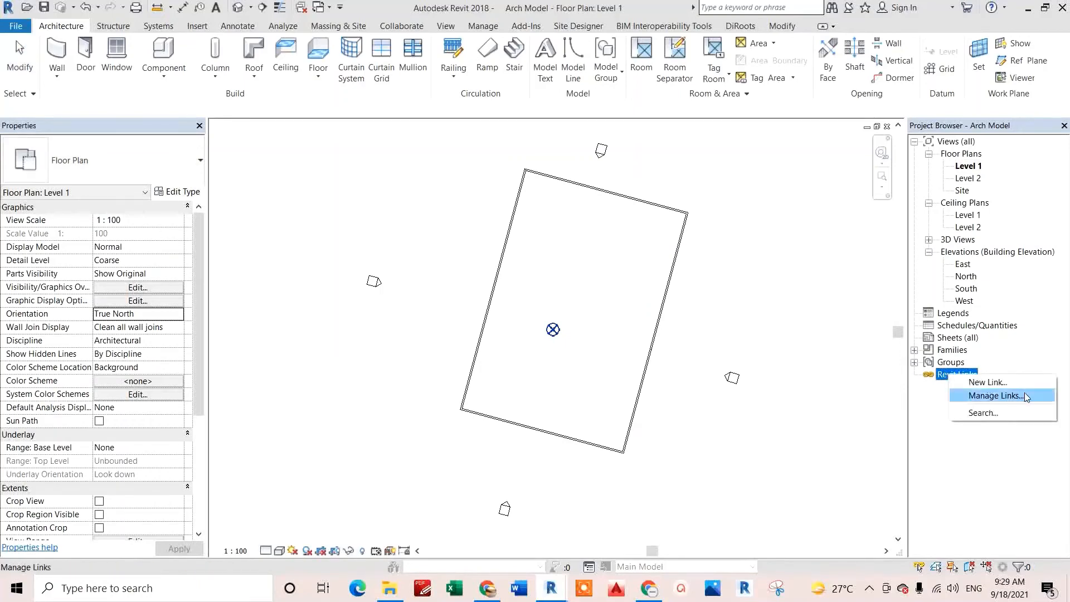
{"action": "left_click", "coordinate": [995, 396]}
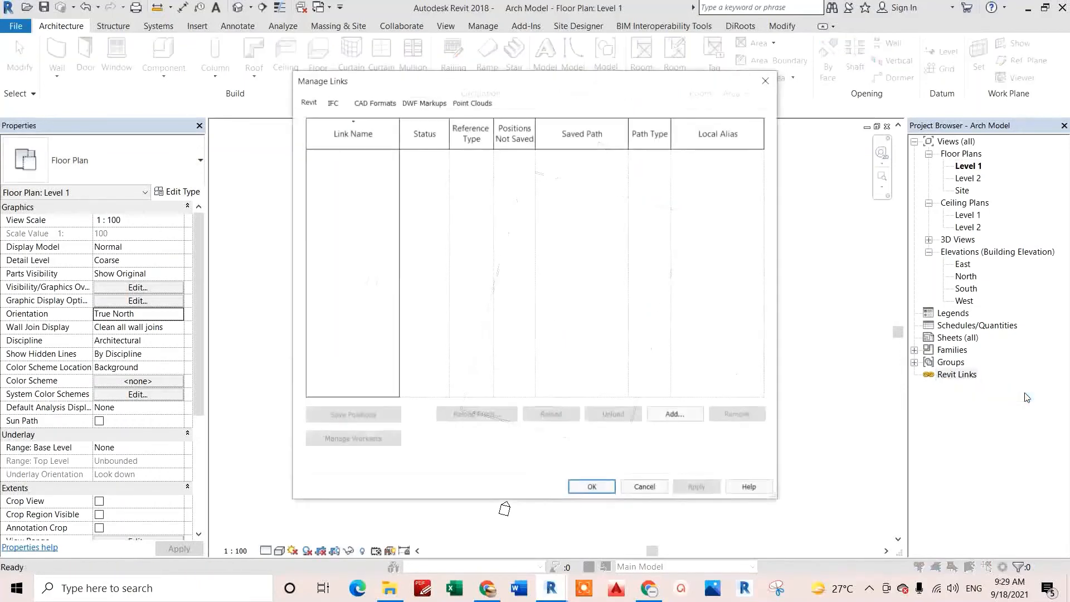
{"action": "left_click", "coordinate": [677, 415]}
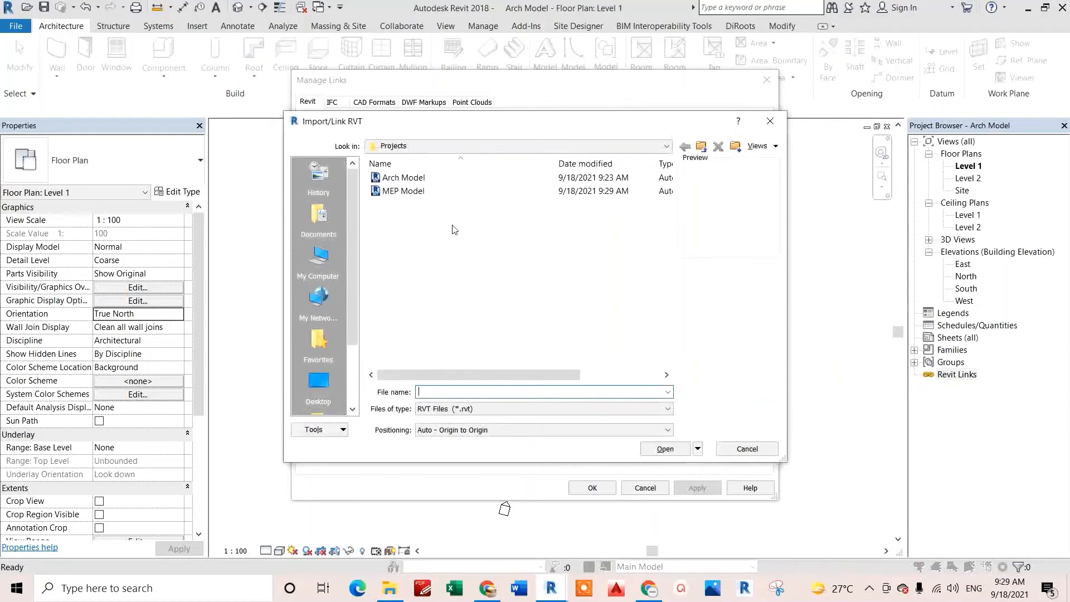
{"action": "left_click", "coordinate": [424, 192]}
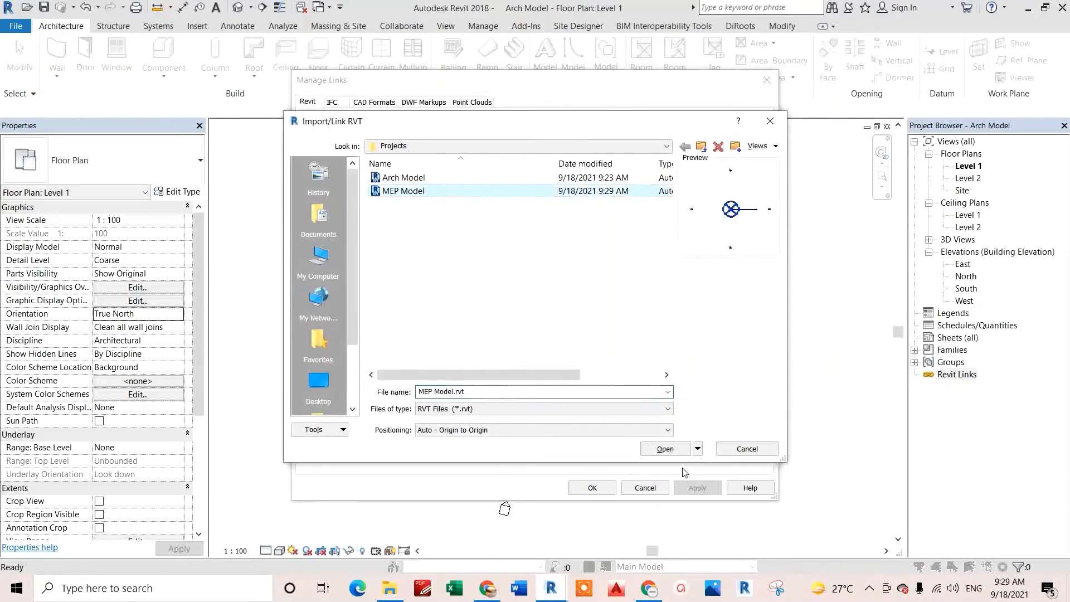
{"action": "left_click", "coordinate": [674, 451]}
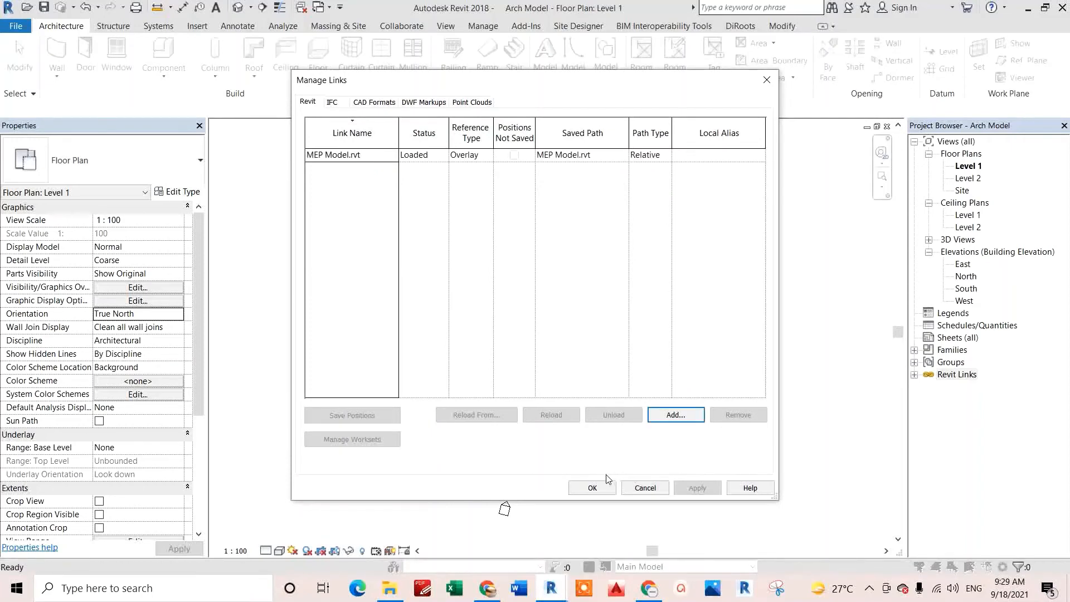
{"action": "left_click", "coordinate": [608, 490]}
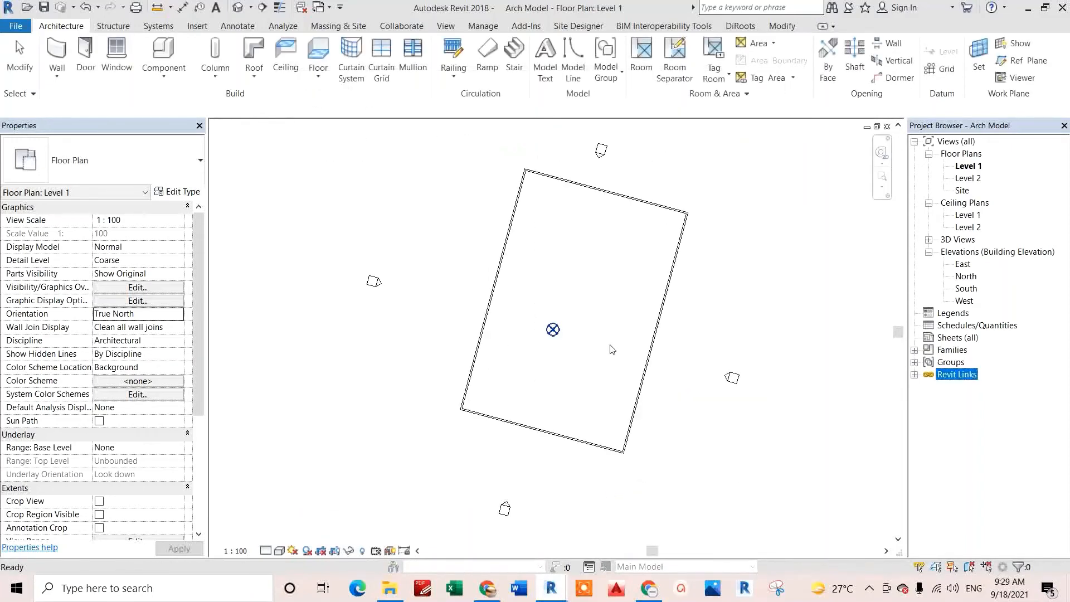
- Set the discipline of the Level 1 floor plan to Coordination
{"action": "left_click", "coordinate": [581, 369]}
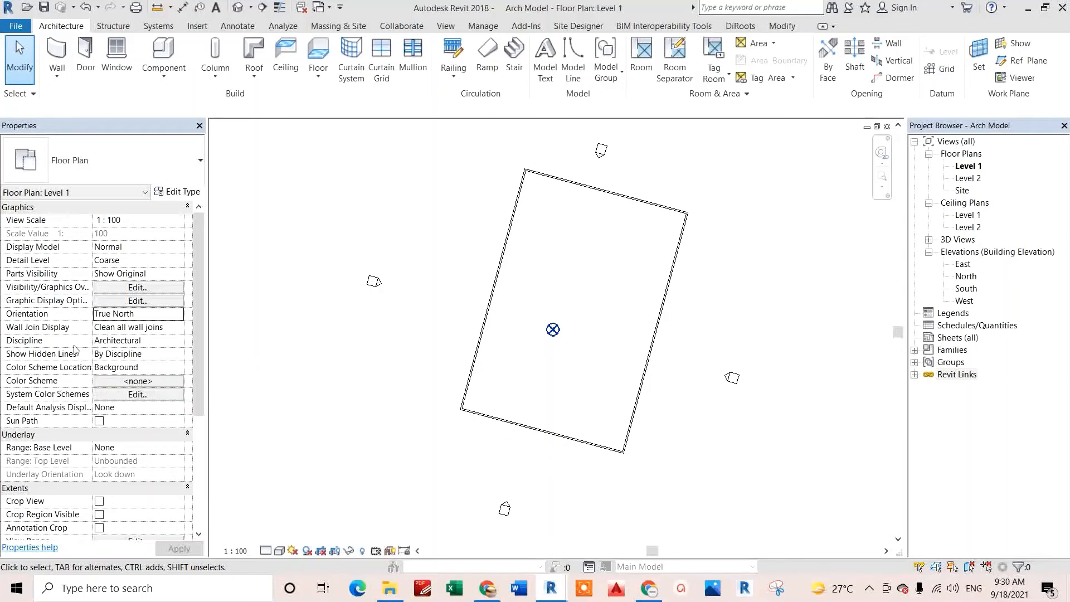
{"action": "left_click", "coordinate": [178, 341]}
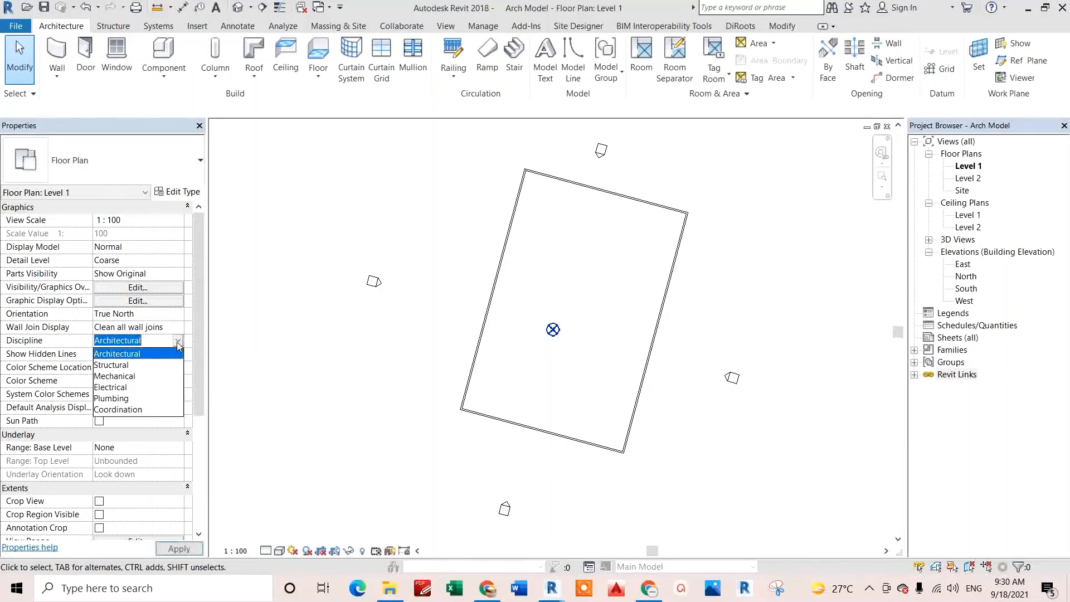
{"action": "left_click", "coordinate": [119, 410]}
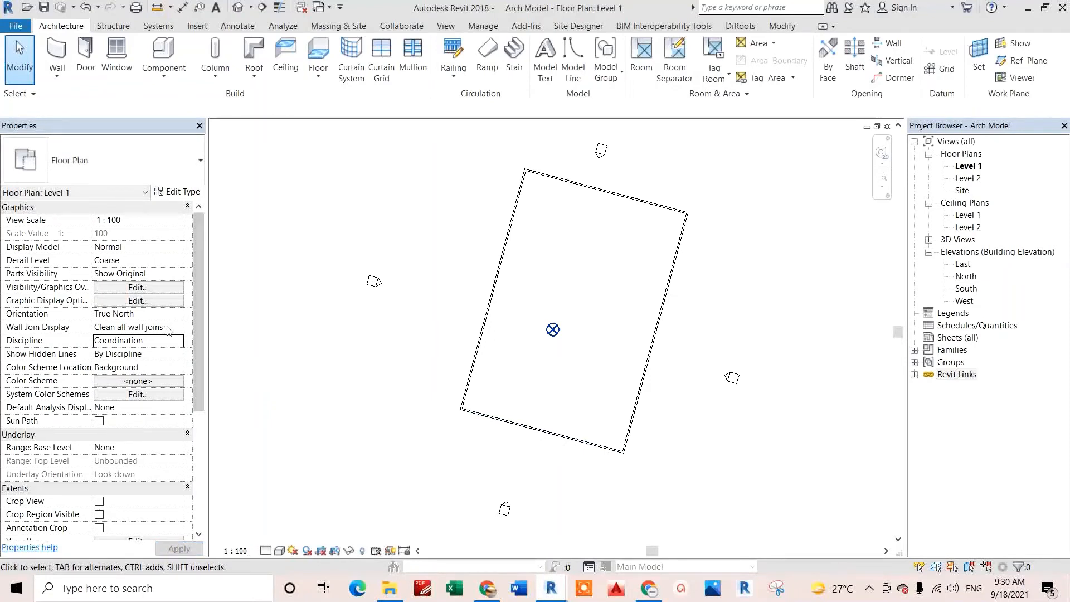
- Raise the Top offset in the view range of the Level 1 floor plan
{"action": "scroll", "coordinate": [196, 331], "scroll_direction": "down", "scroll_amount": 4}
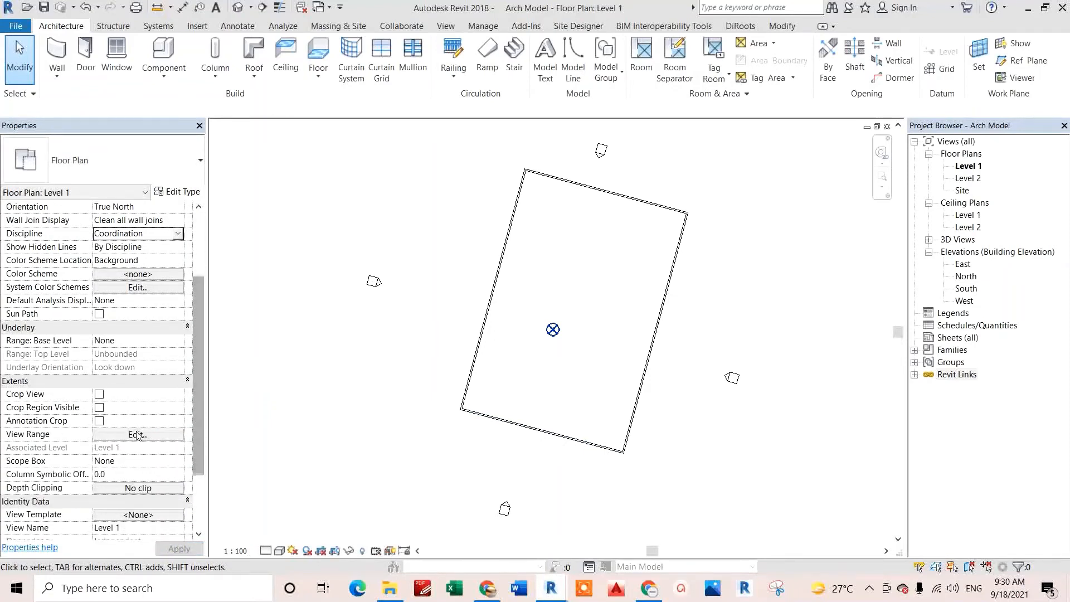
{"action": "left_click", "coordinate": [130, 436]}
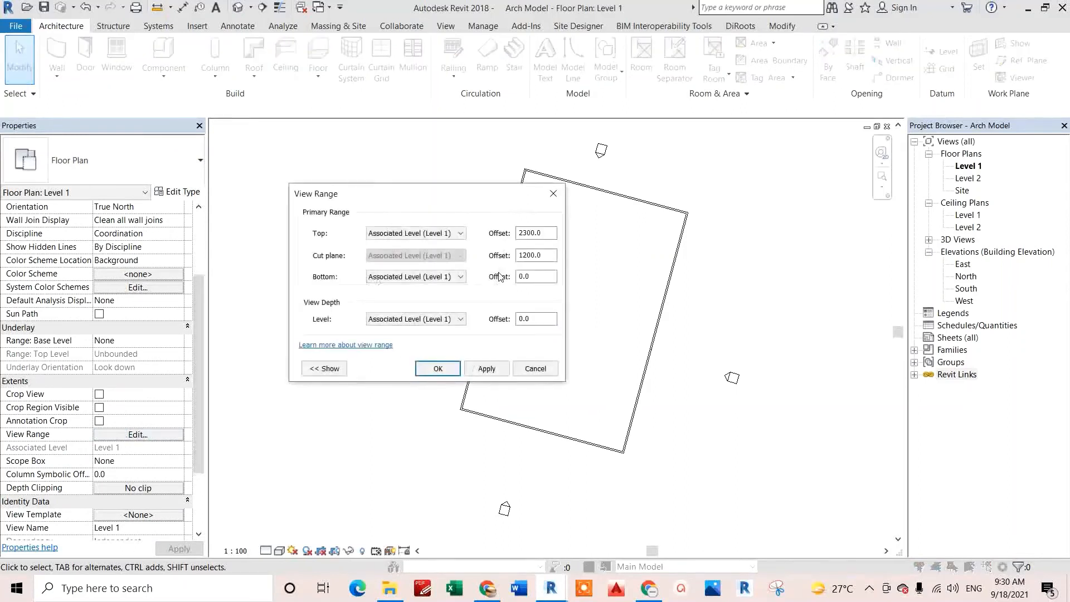
{"action": "left_click_drag", "start_coordinate": [550, 233], "coordinate": [482, 230]}
{"action": "type", "text": "40"}
{"action": "left_click", "coordinate": [438, 369]}
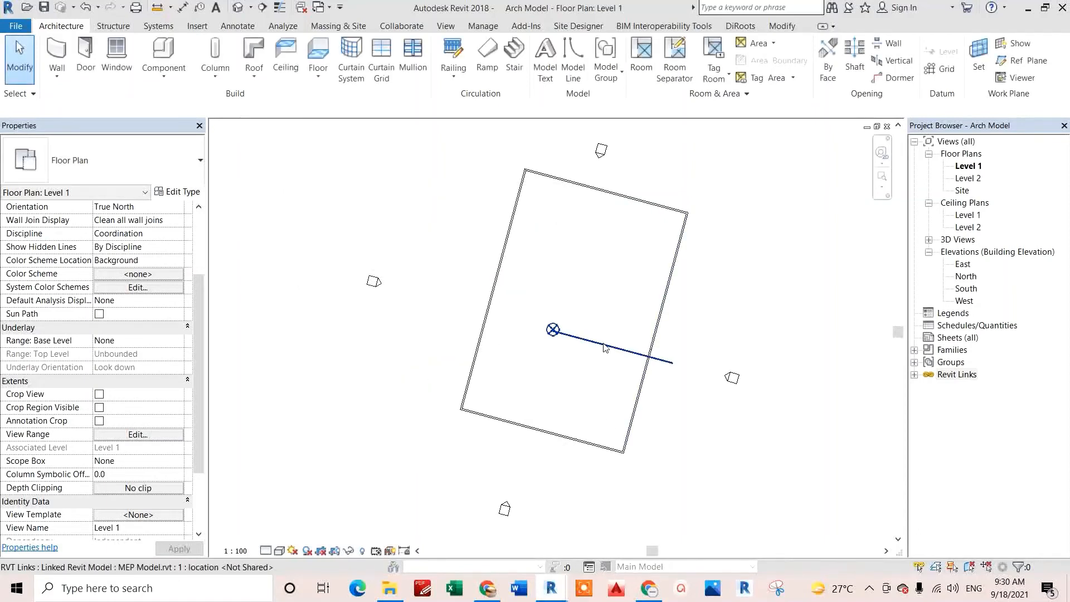
- Set the Level 1 plan's detail level to Fine, try the Shaded visual style and return to Hidden Line
{"action": "key", "text": "f"}
{"action": "key", "text": "d"}
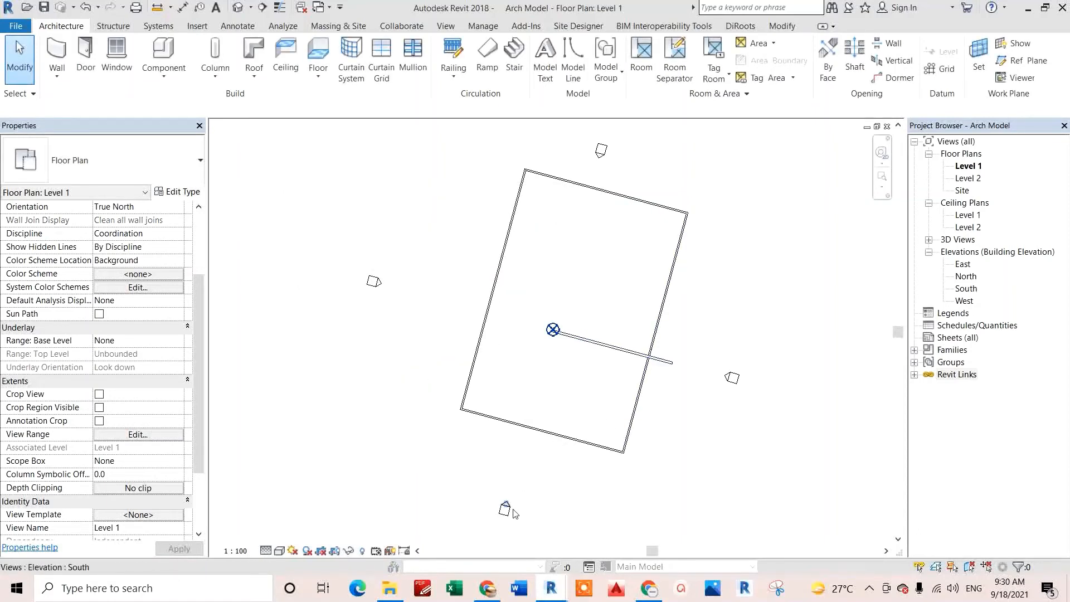
{"action": "key", "text": "s"}
{"action": "key", "text": "d"}
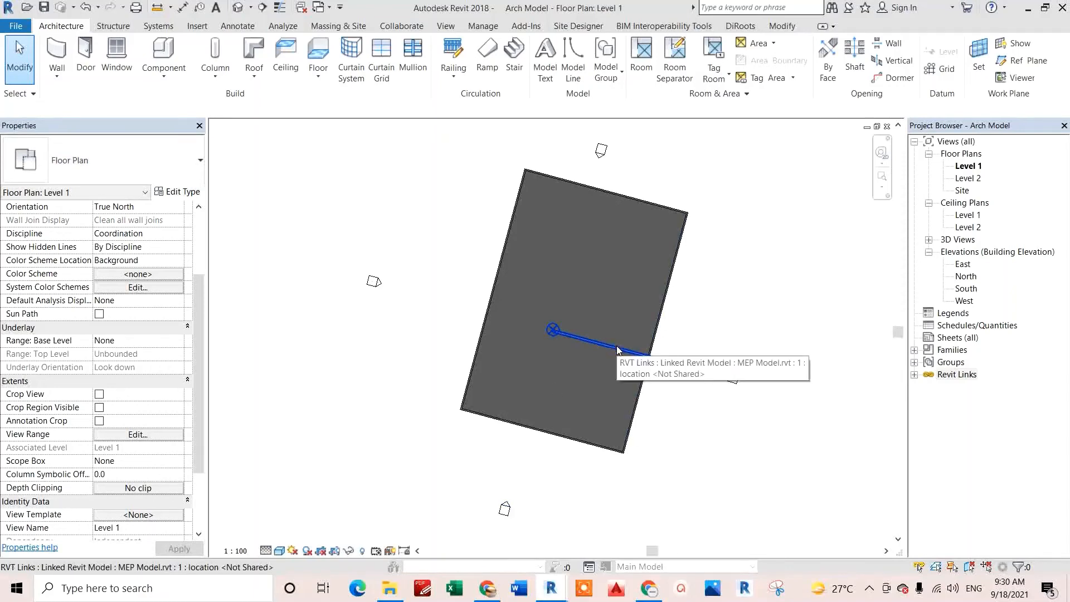
{"action": "key", "text": "h"}
{"action": "key", "text": "l"}
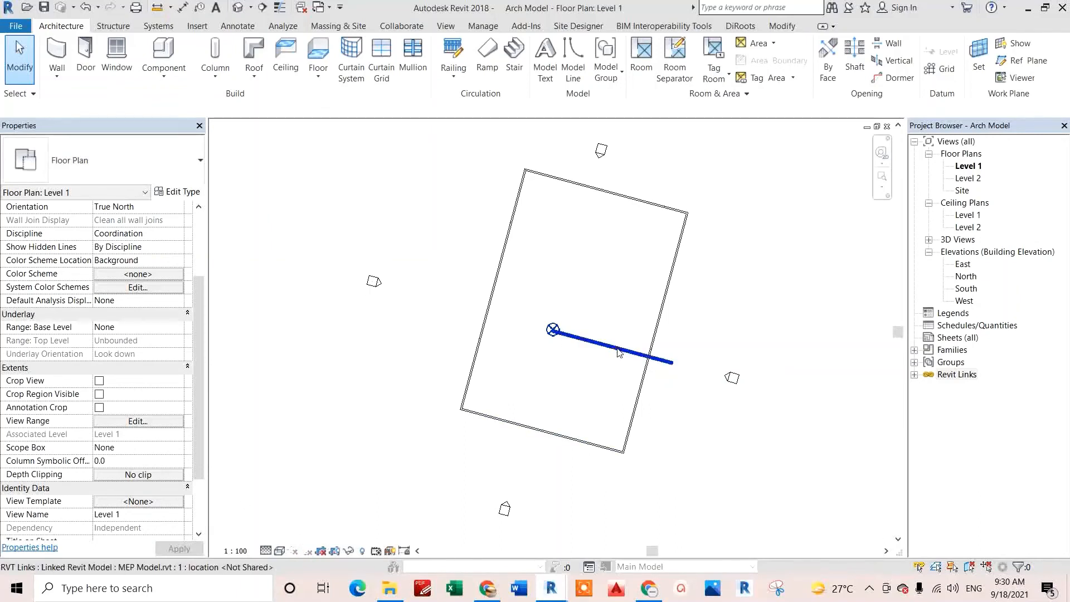
- Change the orientation of the Level 1 floor plan to Project North
{"action": "left_click", "coordinate": [618, 351]}
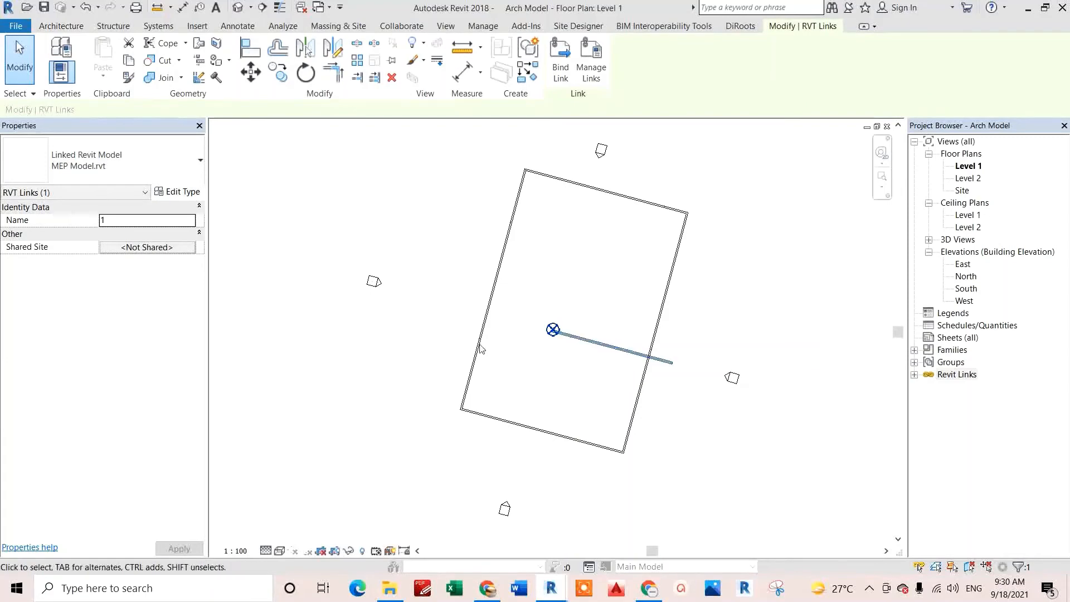
{"action": "left_click", "coordinate": [343, 341]}
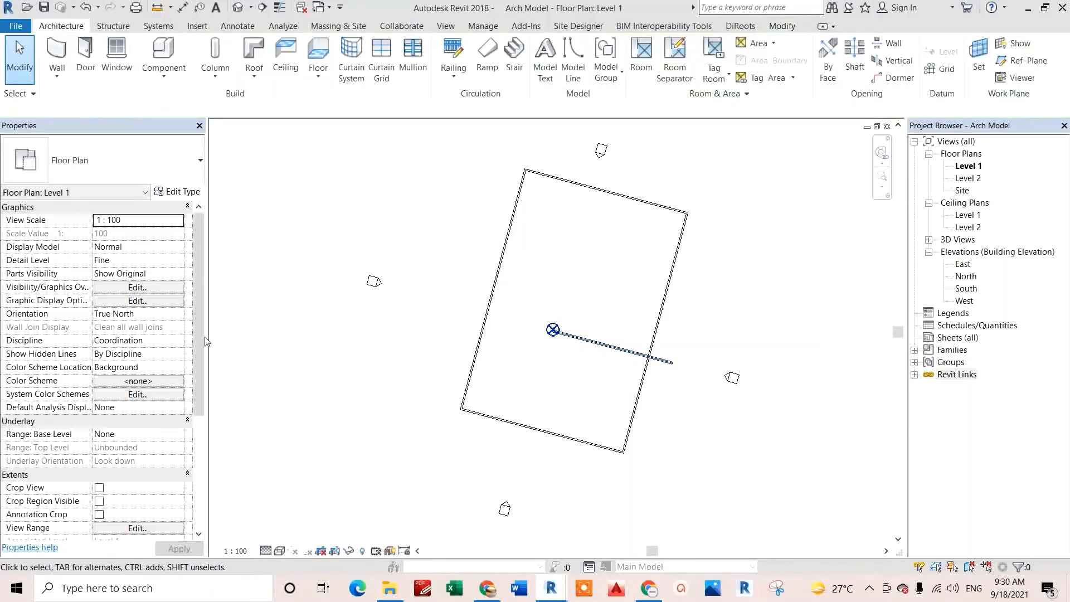
{"action": "left_click", "coordinate": [175, 316]}
{"action": "left_click", "coordinate": [177, 313]}
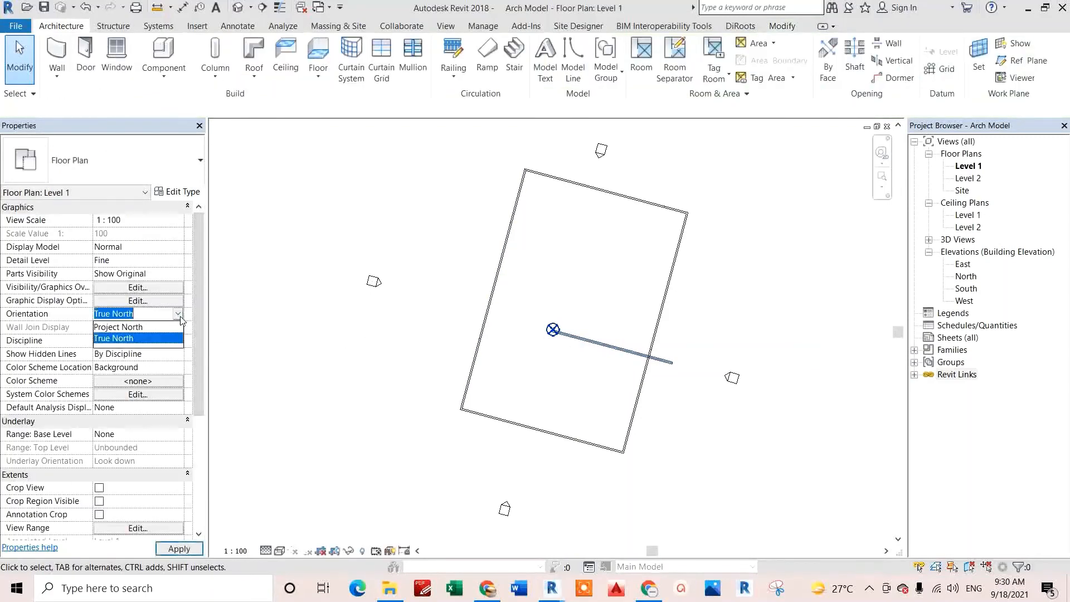
{"action": "left_click", "coordinate": [162, 326]}
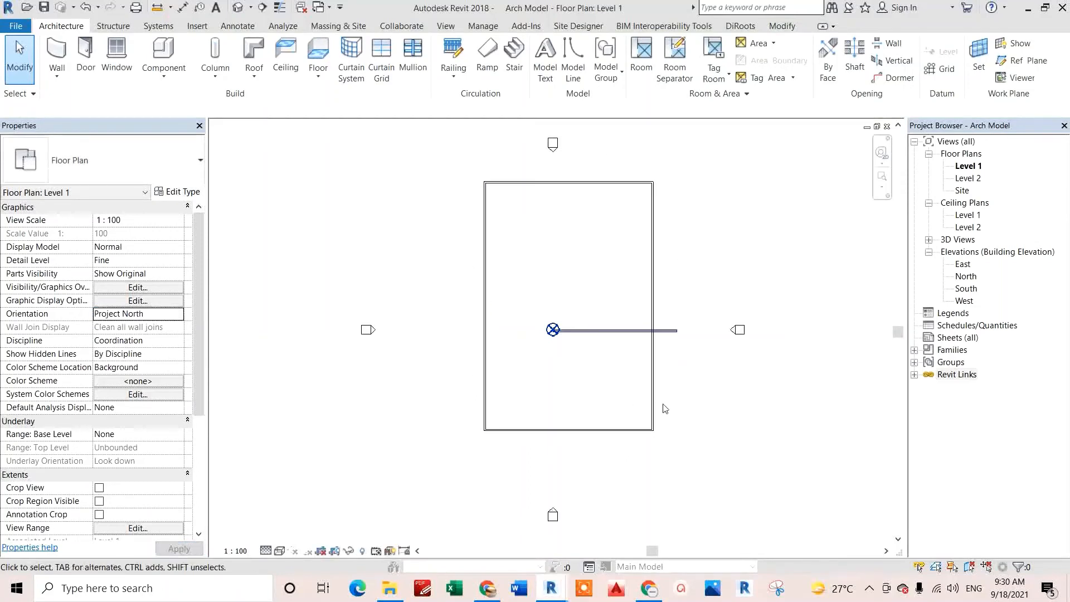
- Move the linked MEP model from its duct's west end to the northwest corner of the building walls
{"action": "left_click", "coordinate": [632, 333]}
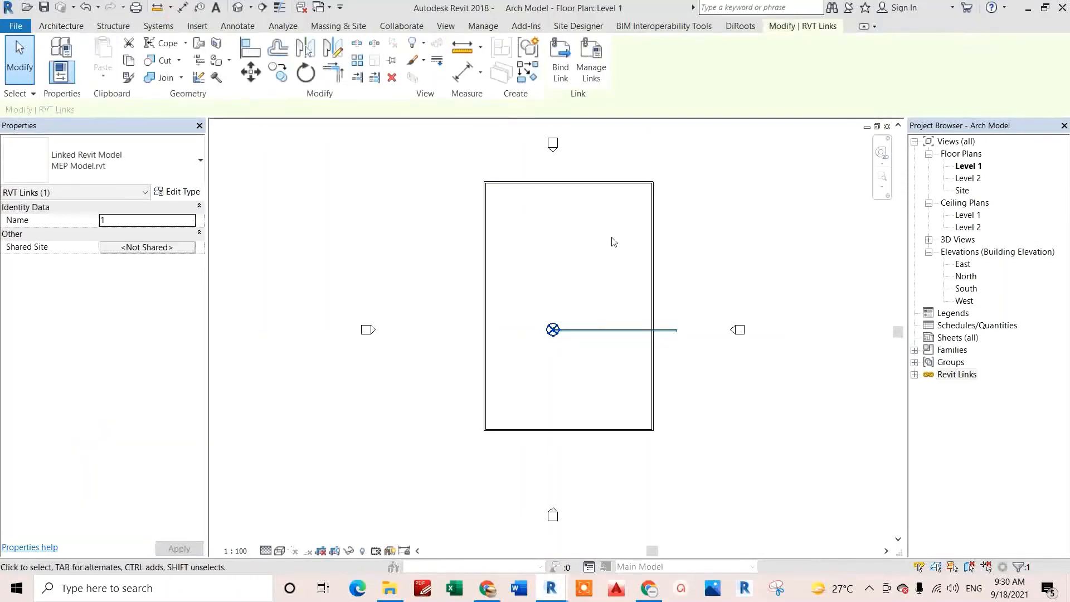
{"action": "key", "text": "m"}
{"action": "key", "text": "v"}
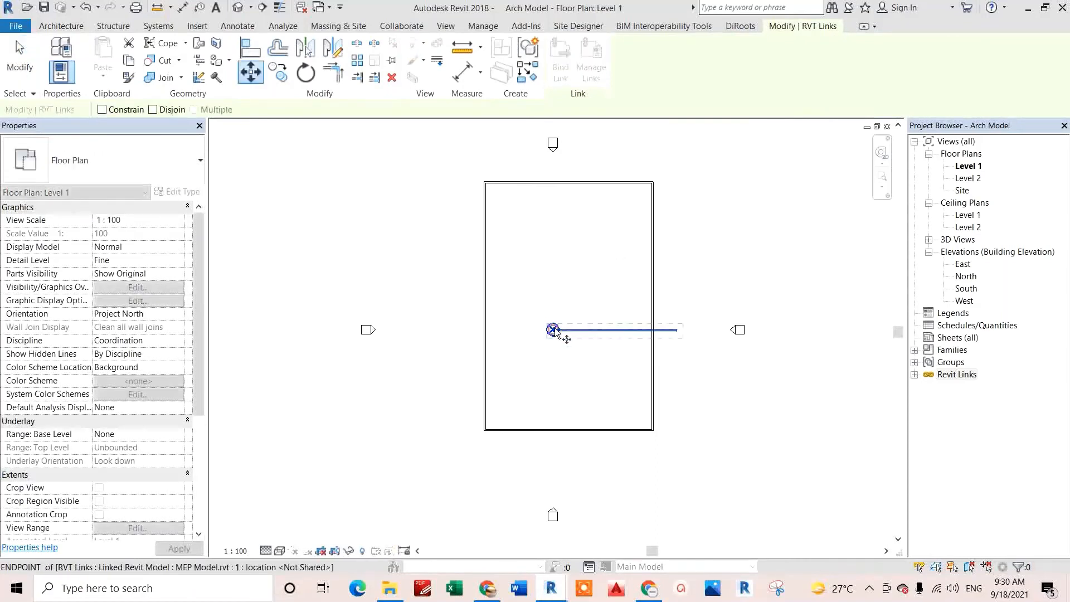
{"action": "left_click", "coordinate": [553, 330]}
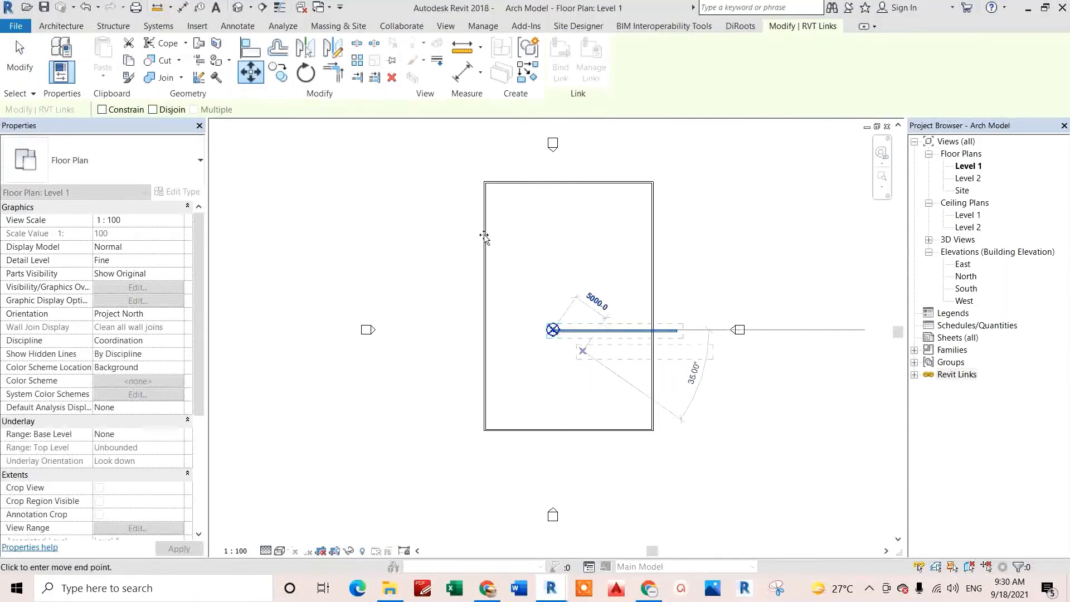
{"action": "left_click", "coordinate": [482, 185]}
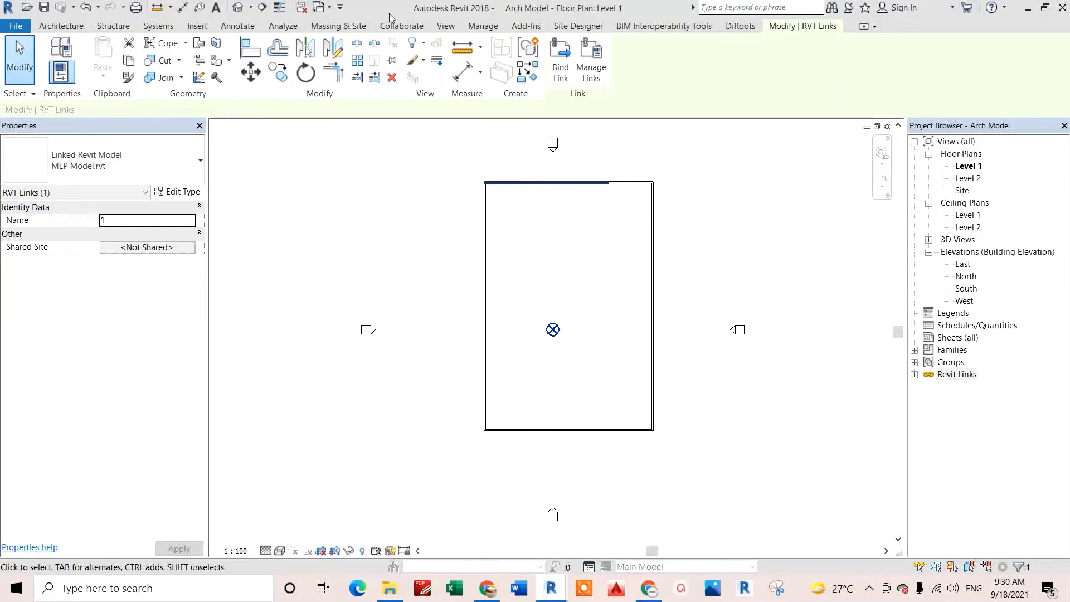
- Publish the shared coordinates to the linked MEP Model, using its Internal site position
{"action": "left_click", "coordinate": [483, 23]}
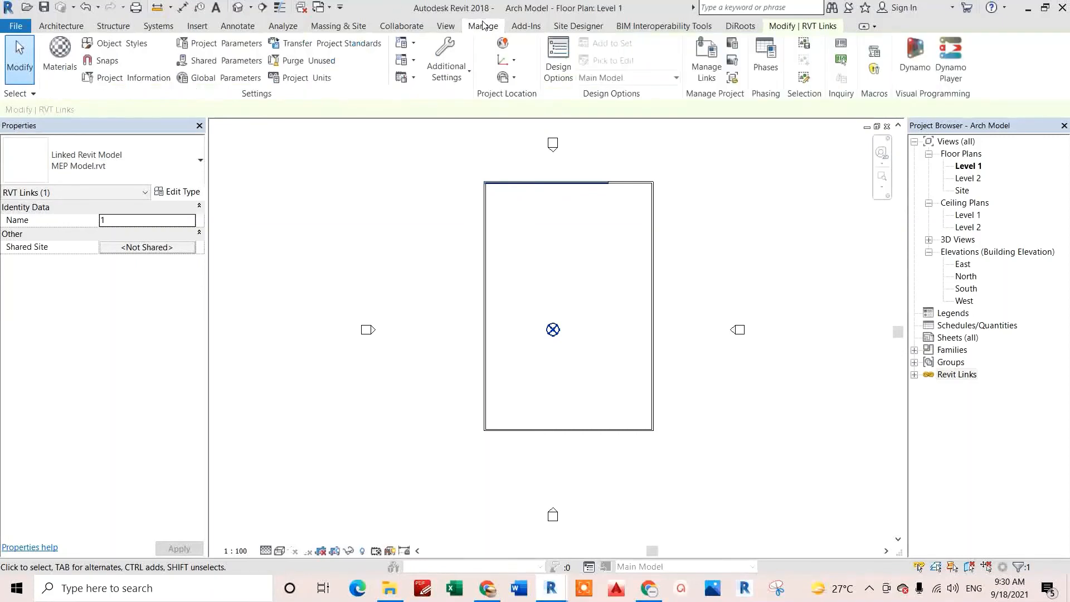
{"action": "left_click", "coordinate": [507, 60]}
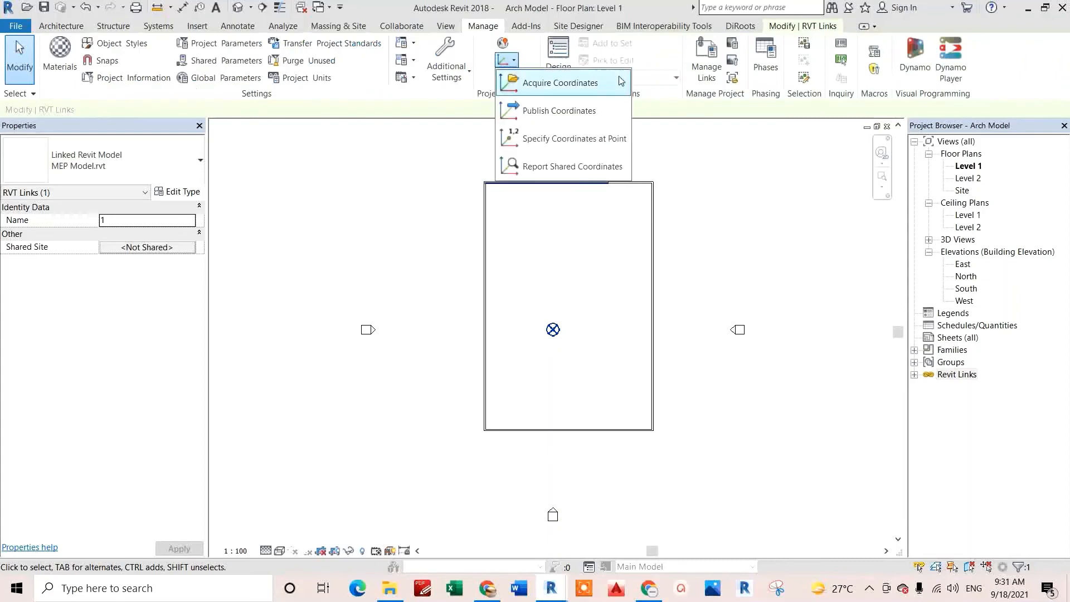
{"action": "left_click", "coordinate": [564, 111]}
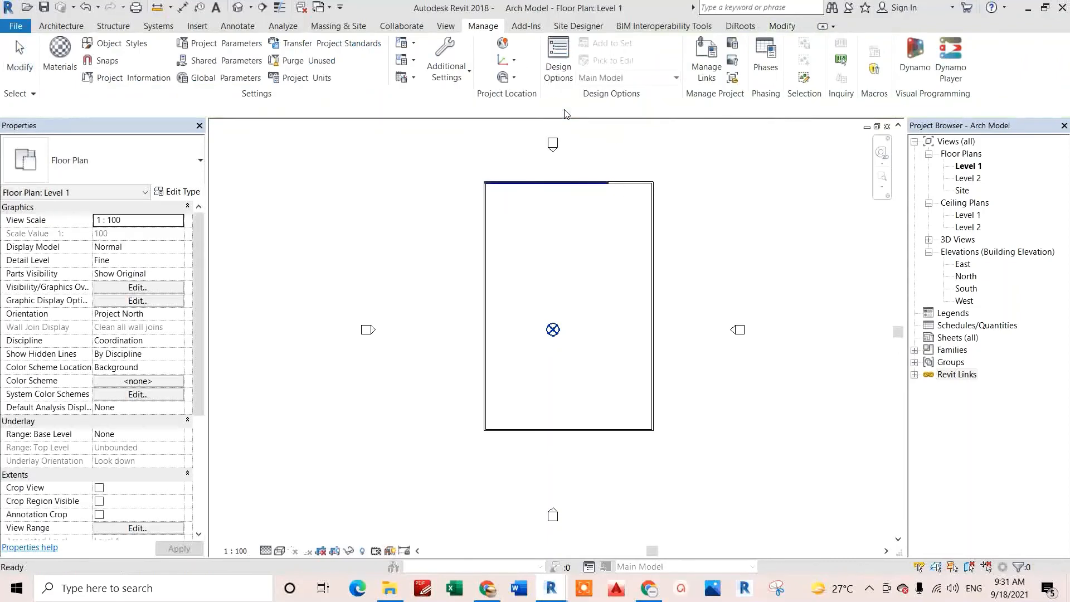
{"action": "left_click", "coordinate": [553, 191]}
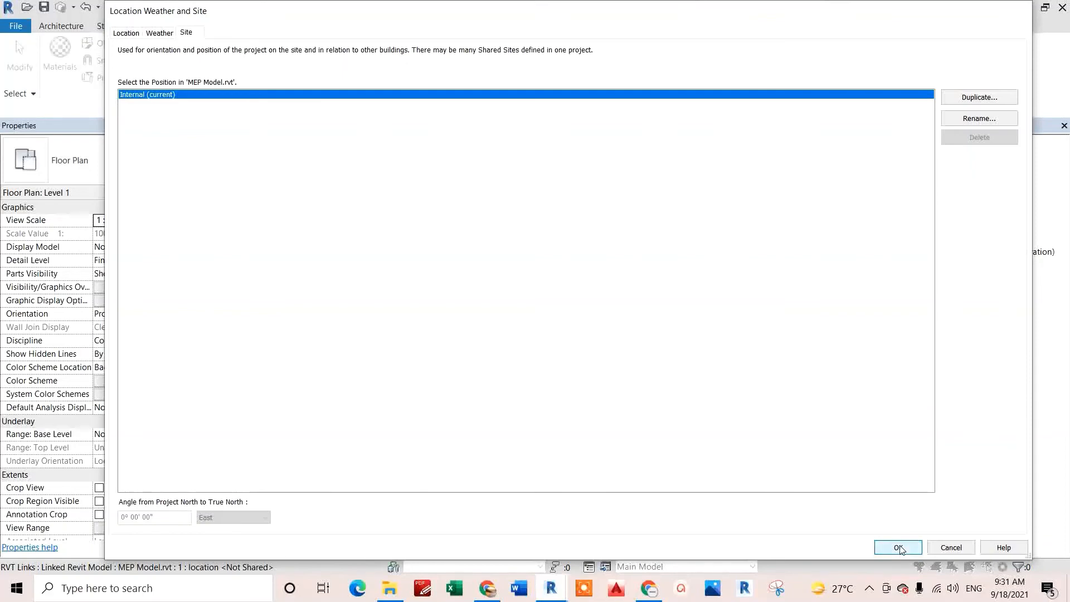
{"action": "left_click", "coordinate": [908, 545]}
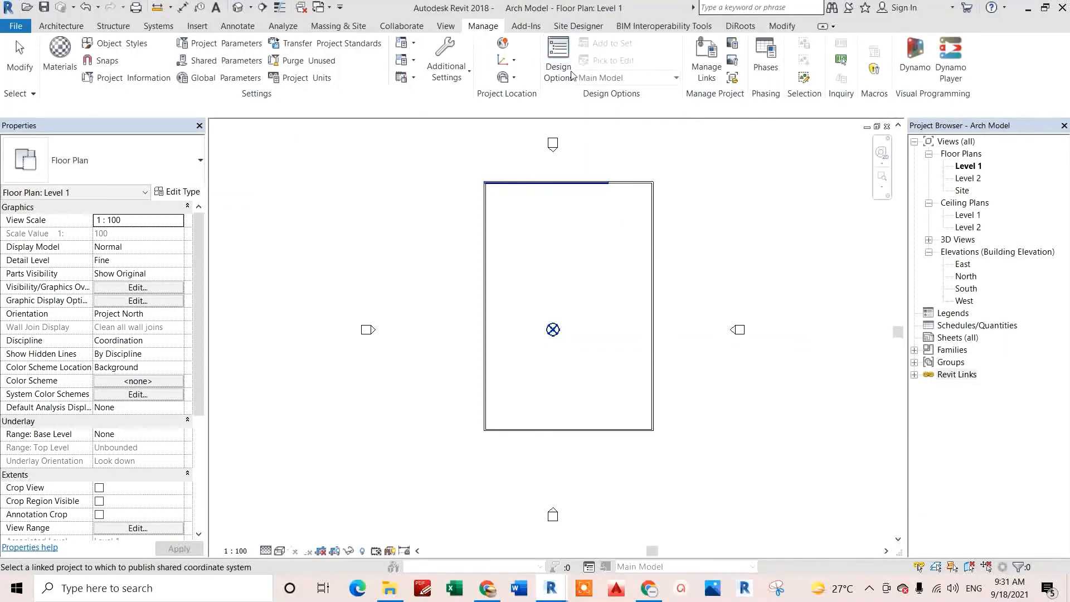
- Save the changed position of MEP Model.rvt back to the link through Manage Links
{"action": "left_click", "coordinate": [697, 65]}
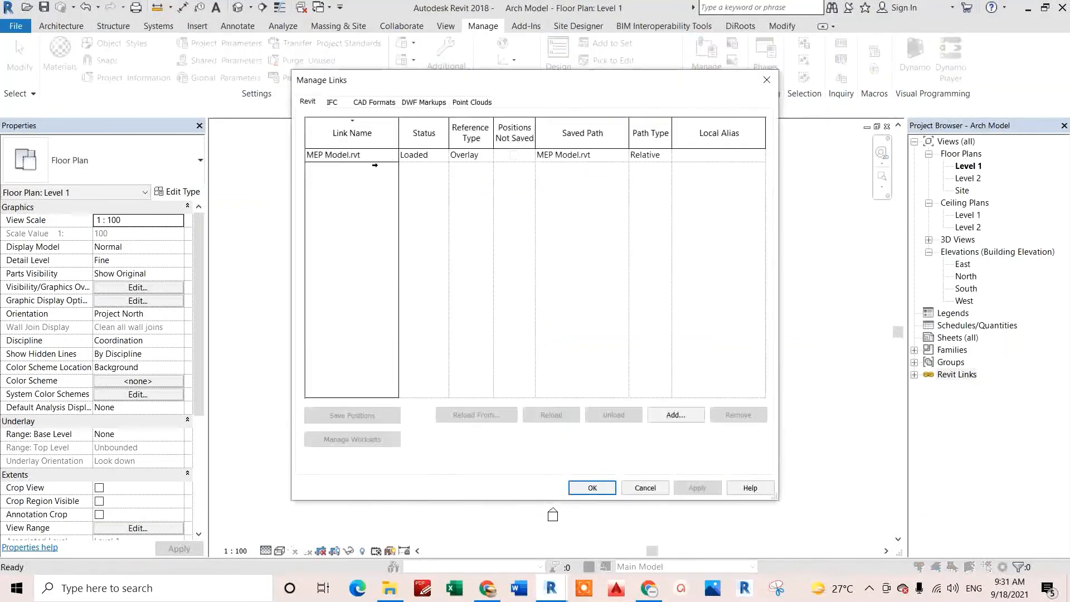
{"action": "left_click", "coordinate": [352, 156]}
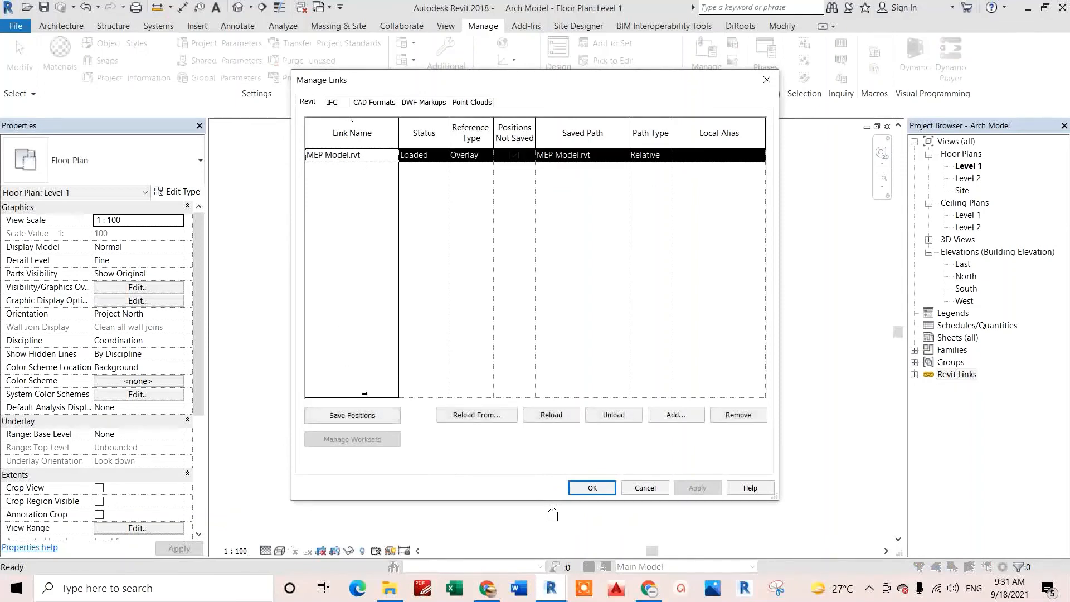
{"action": "left_click", "coordinate": [392, 414]}
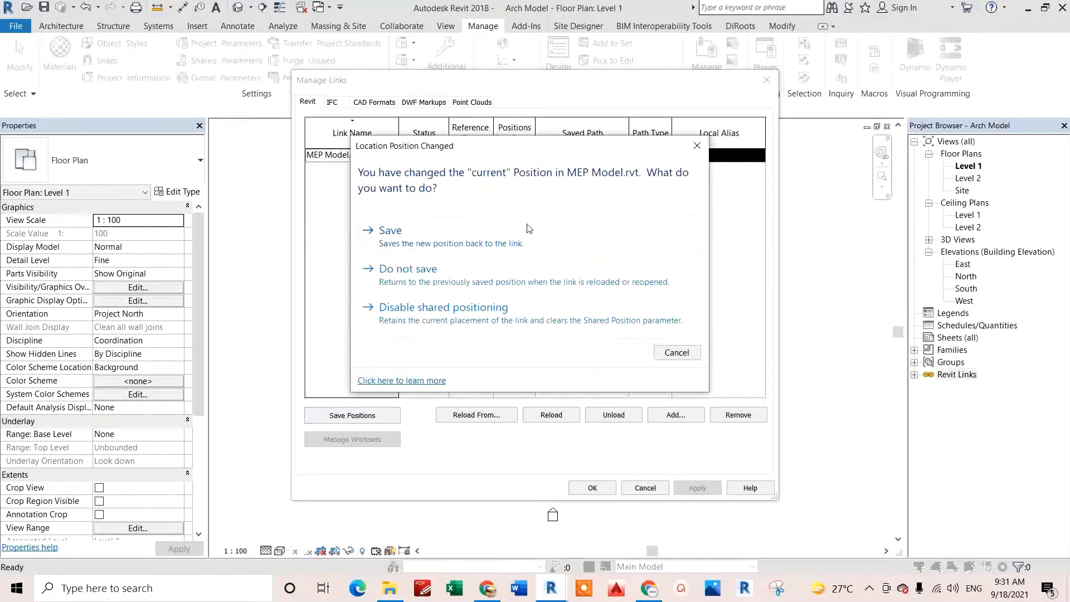
{"action": "left_click", "coordinate": [469, 240]}
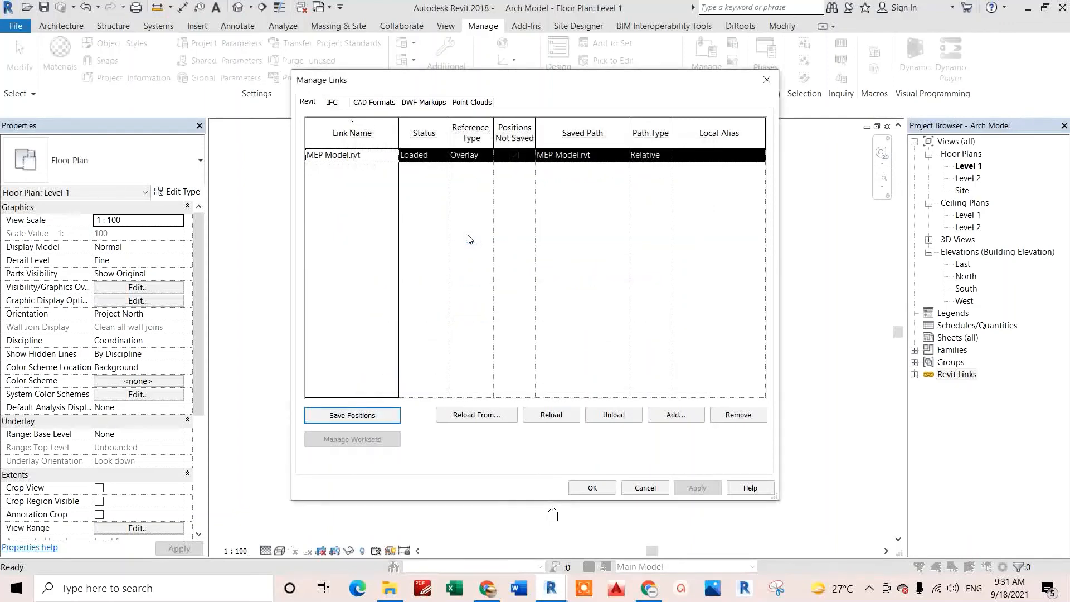
{"action": "left_click", "coordinate": [593, 489]}
- Switch to the other Revit session and open the MEP Model project from the Projects folder
{"action": "mouse_move", "coordinate": [548, 592]}
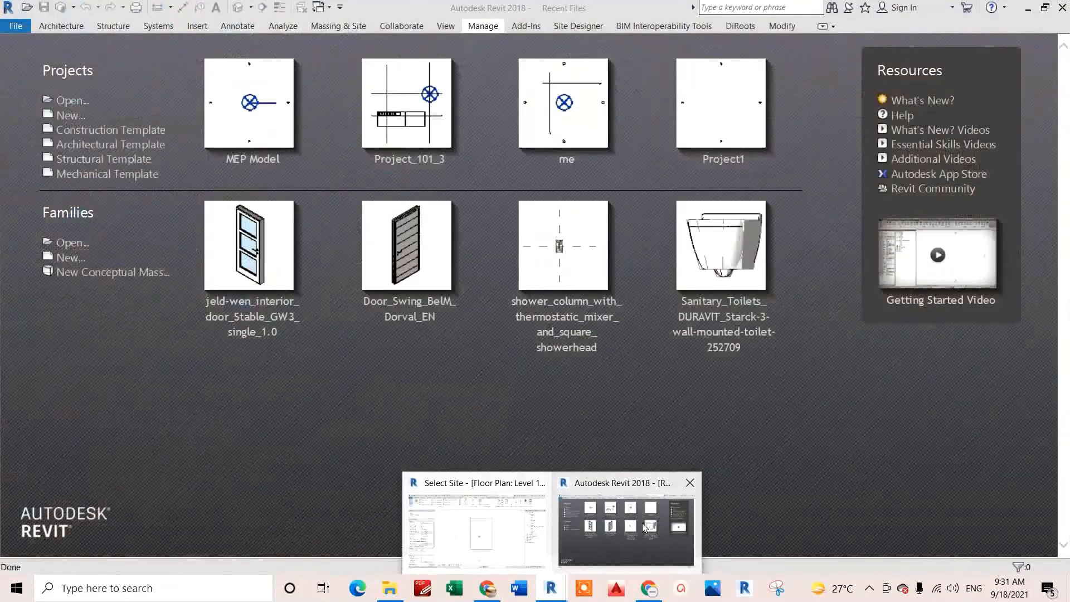
{"action": "left_click", "coordinate": [640, 528]}
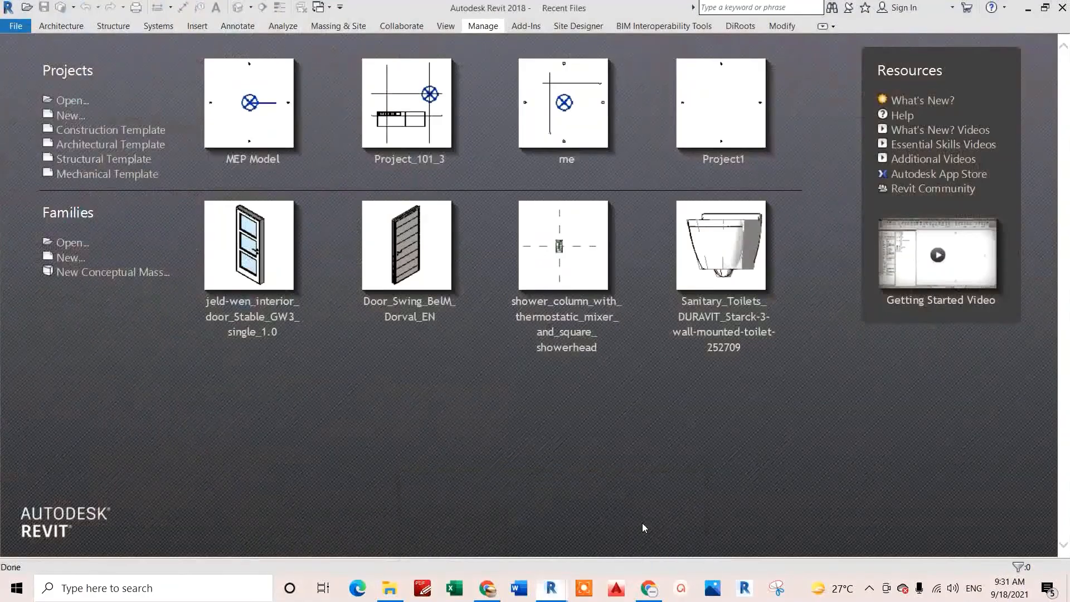
{"action": "left_click", "coordinate": [65, 106]}
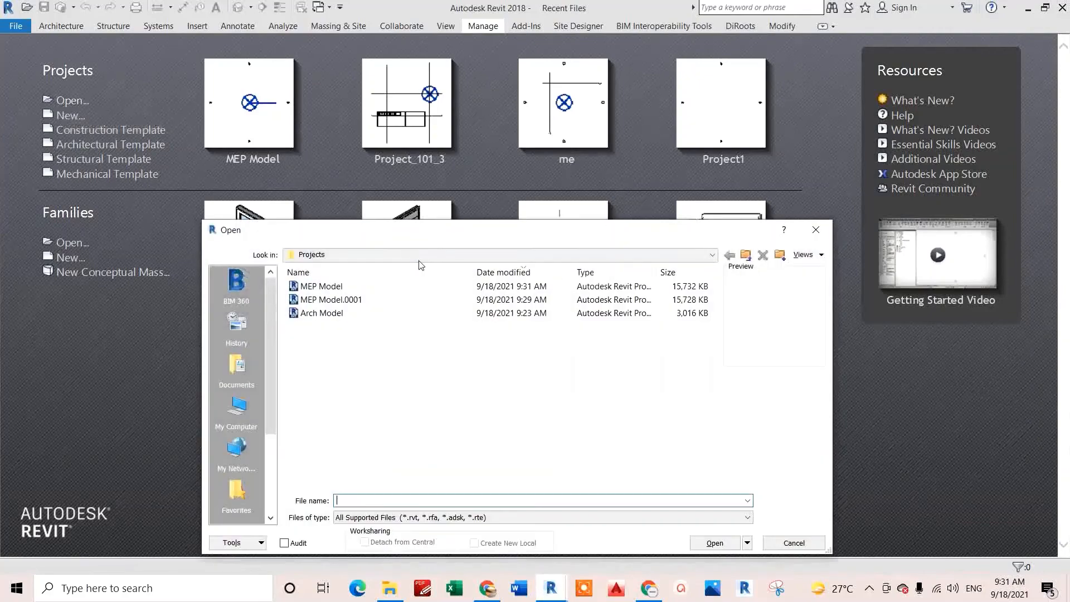
{"action": "left_click", "coordinate": [338, 287]}
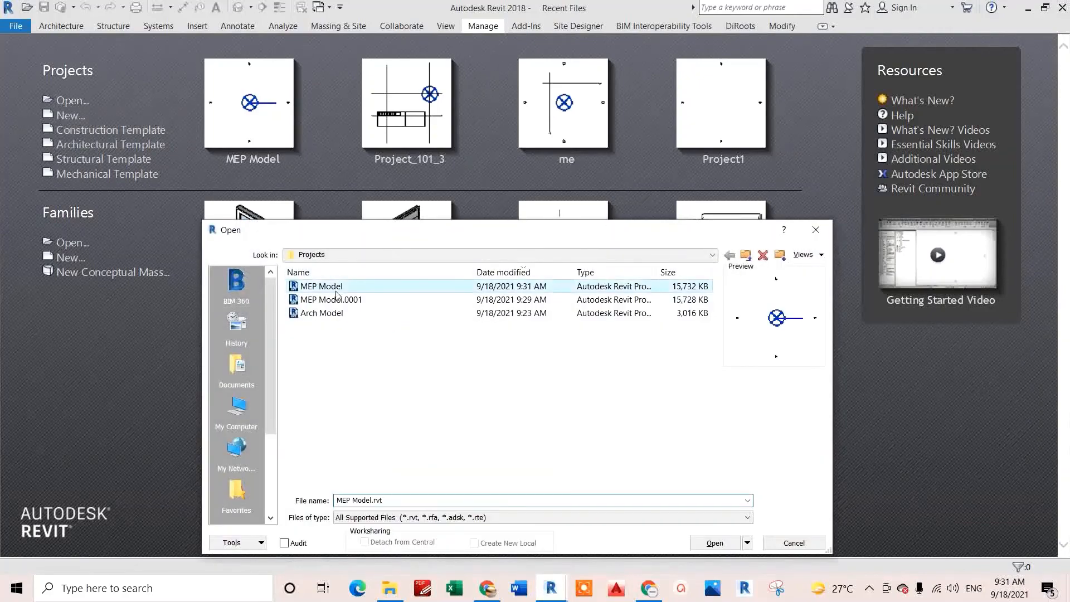
{"action": "left_click", "coordinate": [724, 548]}
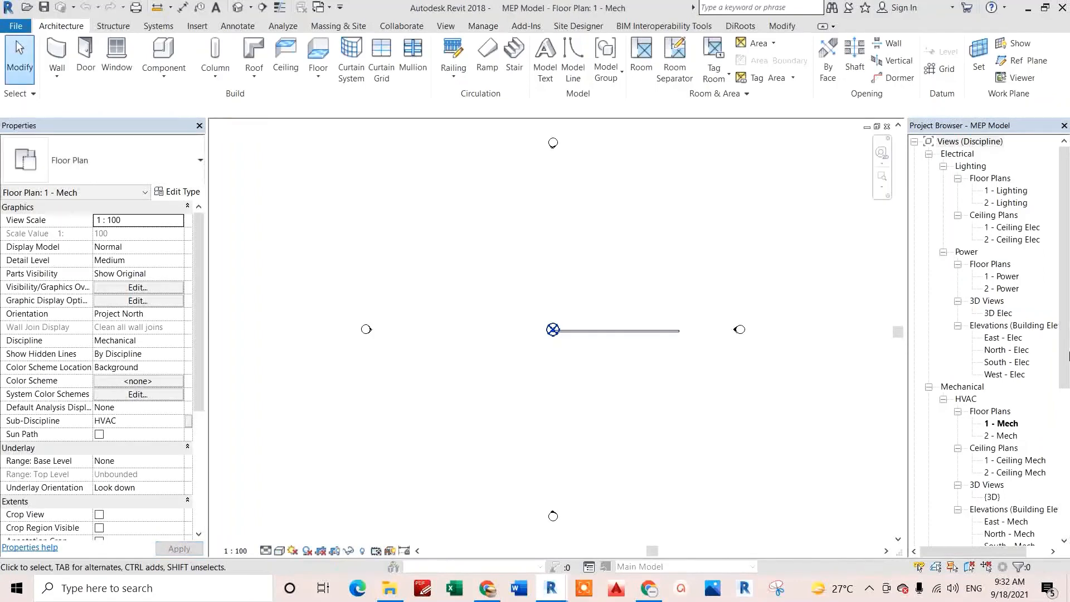
- Link Arch Model.rvt into the MEP Model with Auto - By Shared Coordinates positioning
{"action": "left_click_drag", "start_coordinate": [1065, 301], "coordinate": [1067, 517]}
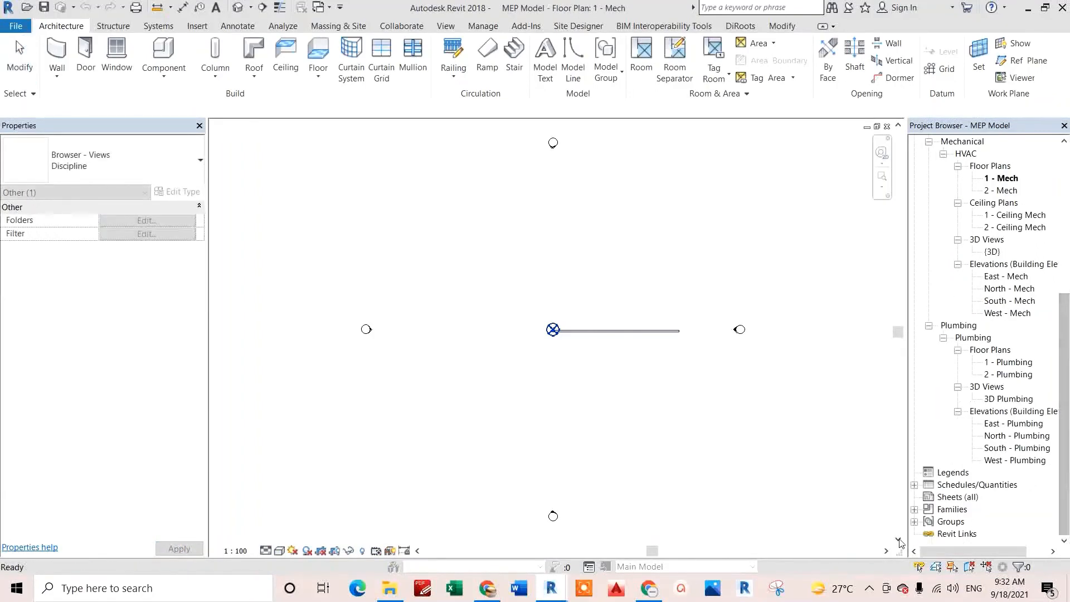
{"action": "right_click", "coordinate": [970, 533]}
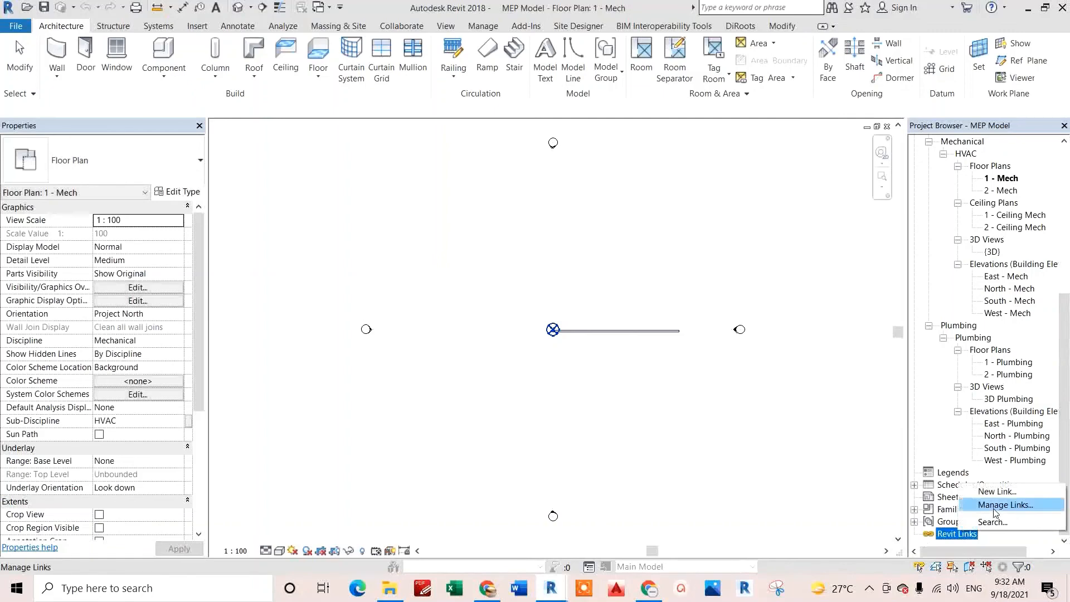
{"action": "left_click", "coordinate": [991, 505]}
{"action": "left_click", "coordinate": [675, 415]}
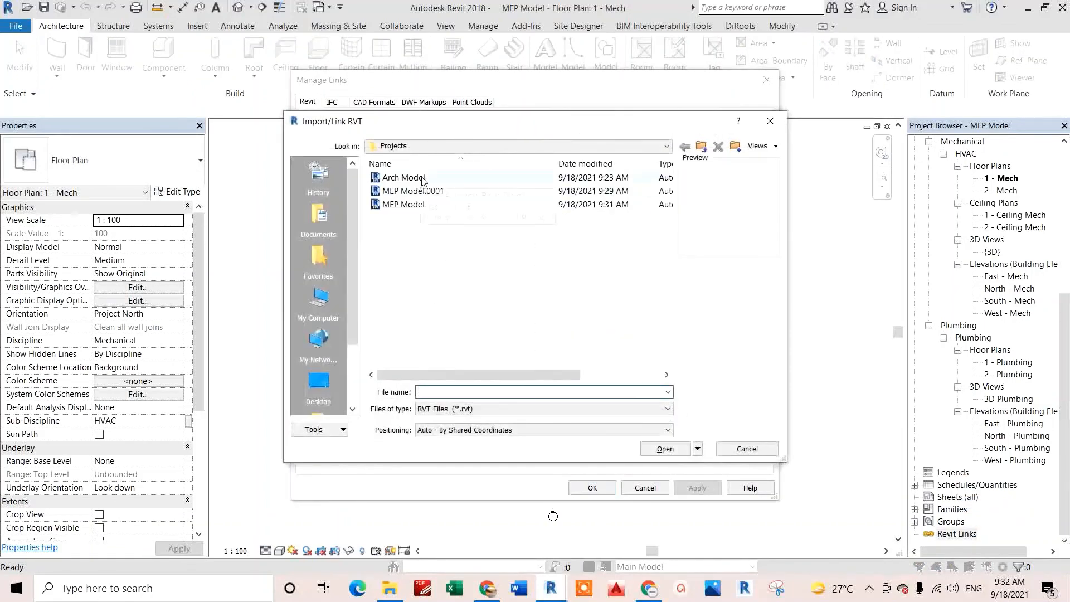
{"action": "left_click", "coordinate": [425, 178]}
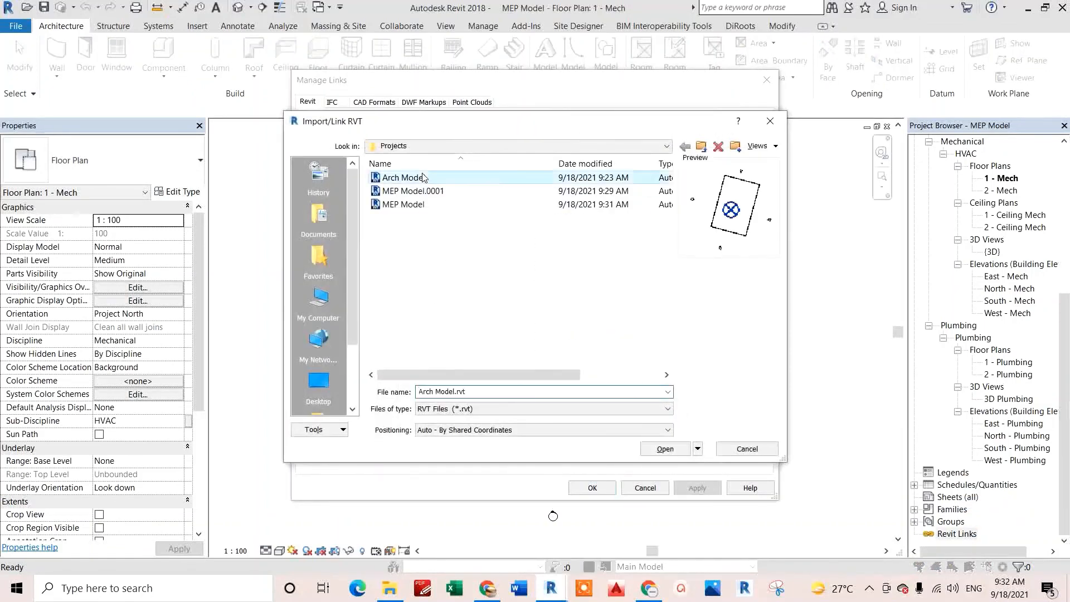
{"action": "left_click", "coordinate": [664, 450]}
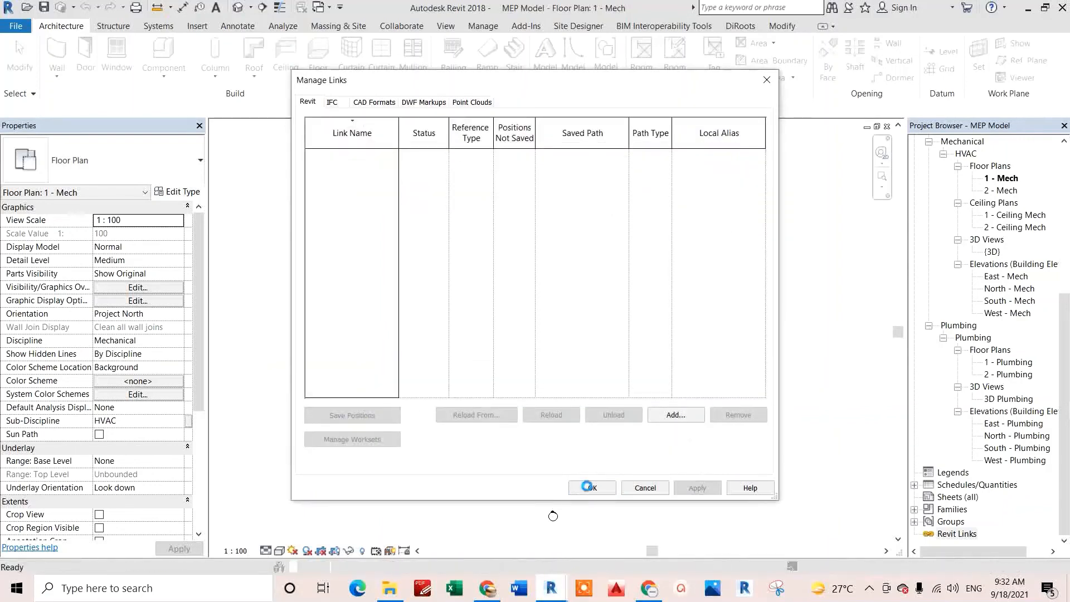
{"action": "left_click", "coordinate": [588, 489]}
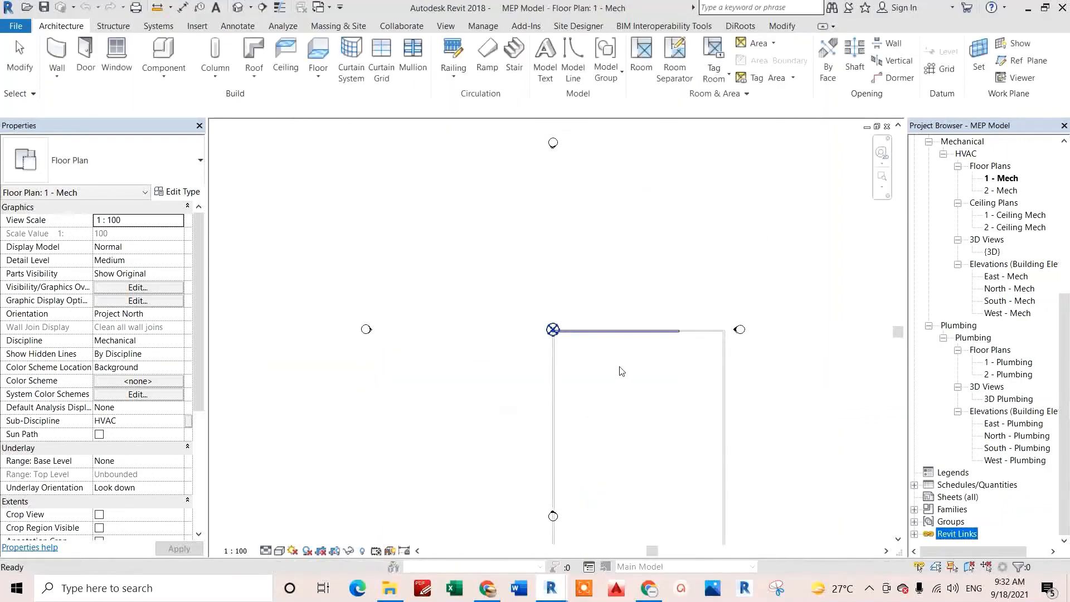
- Set the orientation of the 1 - Mech floor plan to True North
{"action": "left_click", "coordinate": [177, 315]}
{"action": "left_click", "coordinate": [129, 339]}
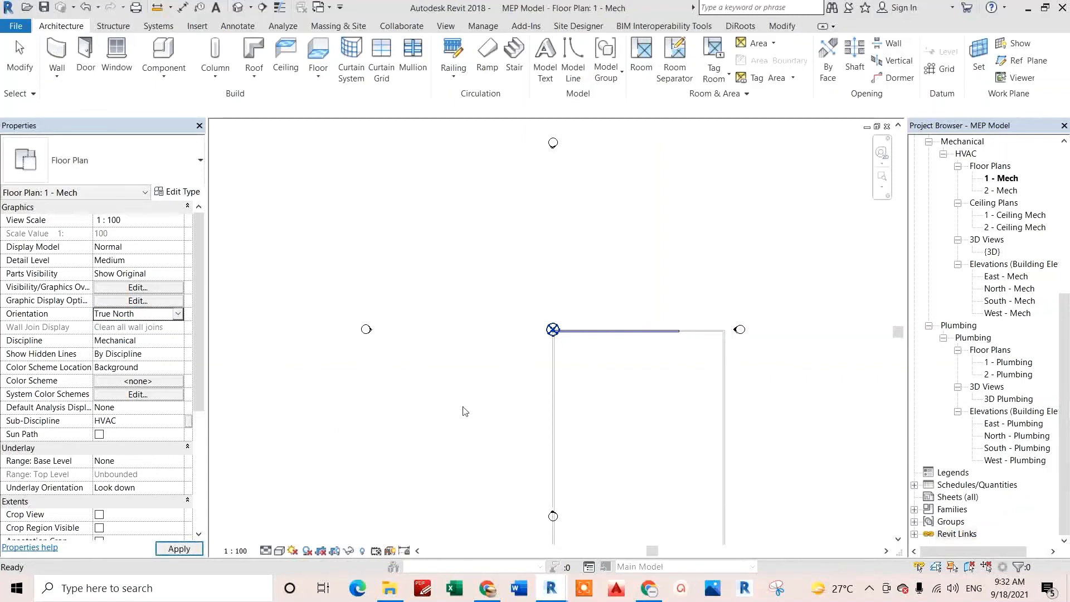